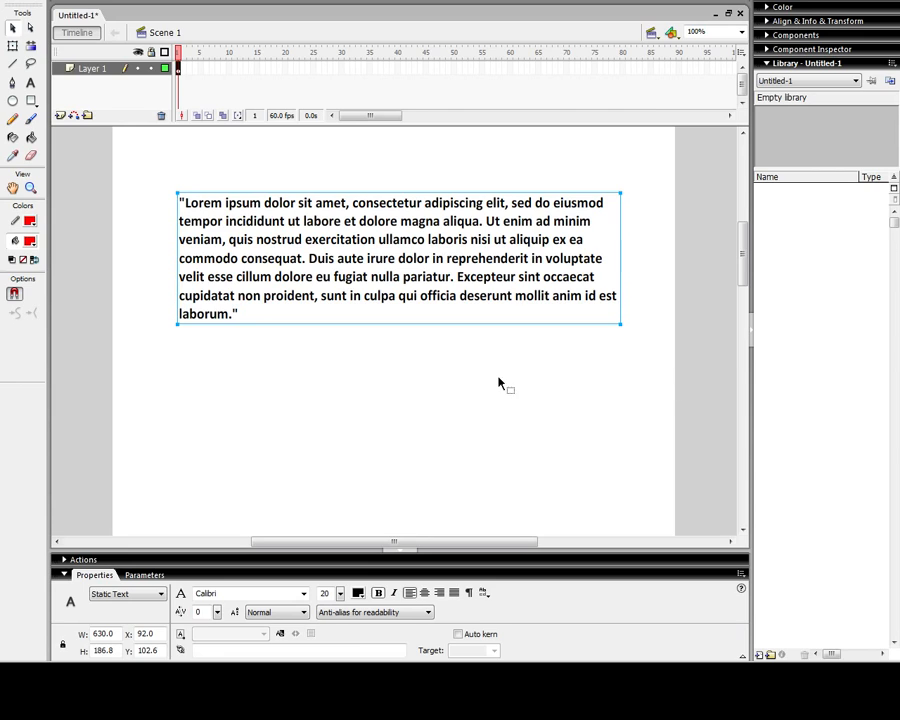
# Nudge the text block slightly to the left and convert it to a movie clip symbol named Text.
pyautogui.press('Left')
pyautogui.press('Left')
pyautogui.press('Left')
pyautogui.press('Left')
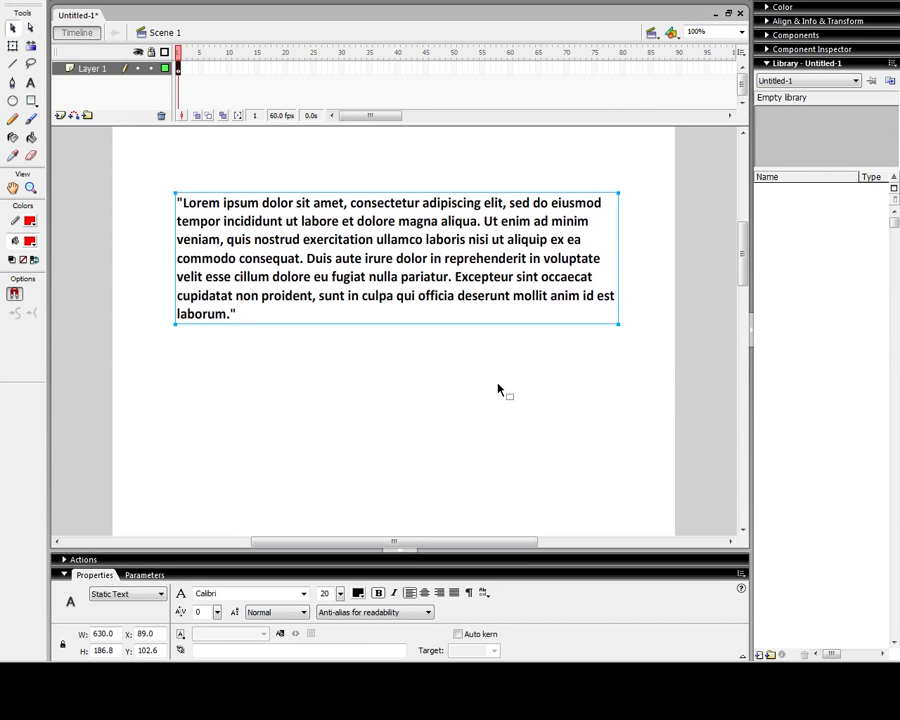
pyautogui.press('F8')
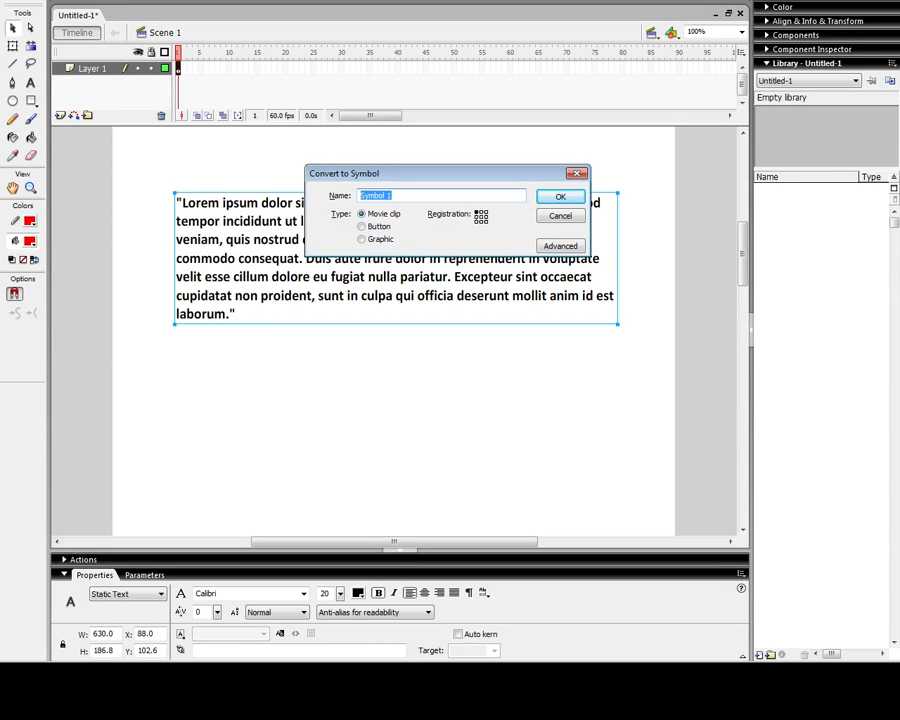
pyautogui.write('Text')
pyautogui.press('Return')
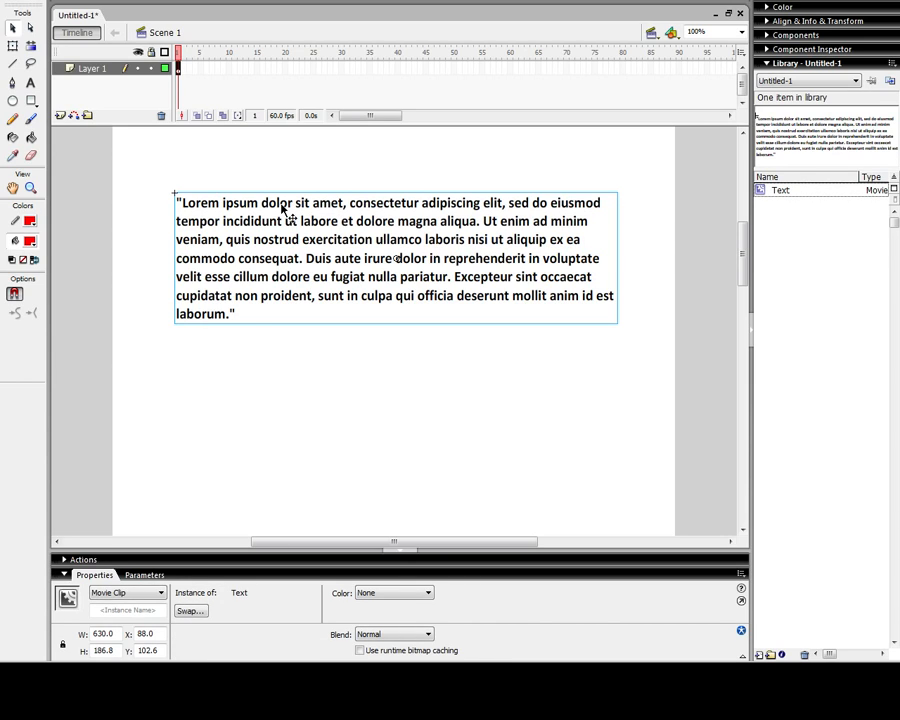
# Inside the Text symbol, add a second layer, naming the original layer text and the new upper layer mask.
pyautogui.doubleClick(283, 208)
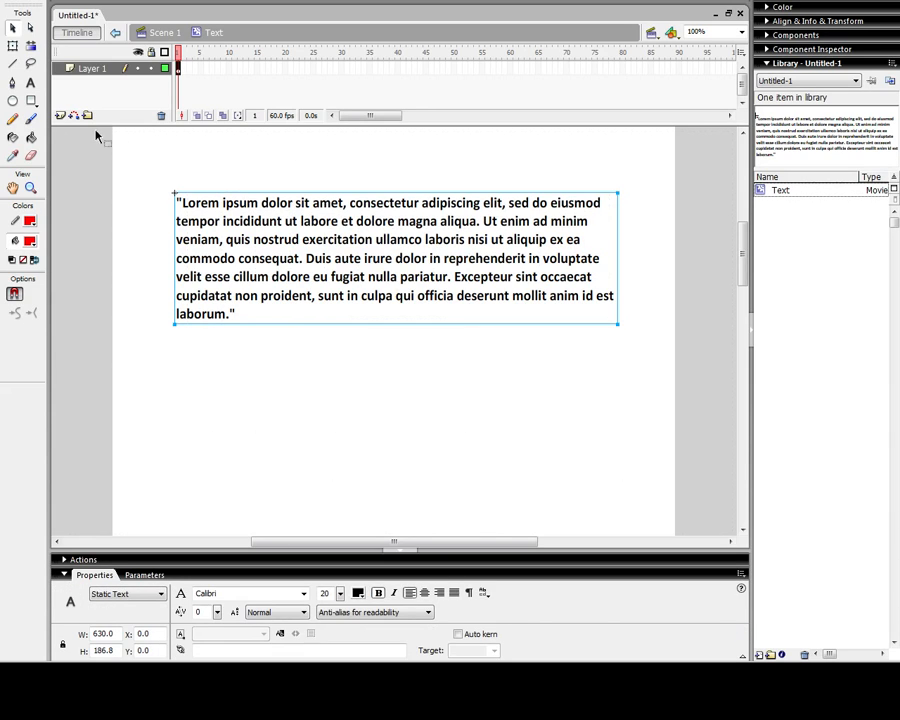
pyautogui.click(31, 102)
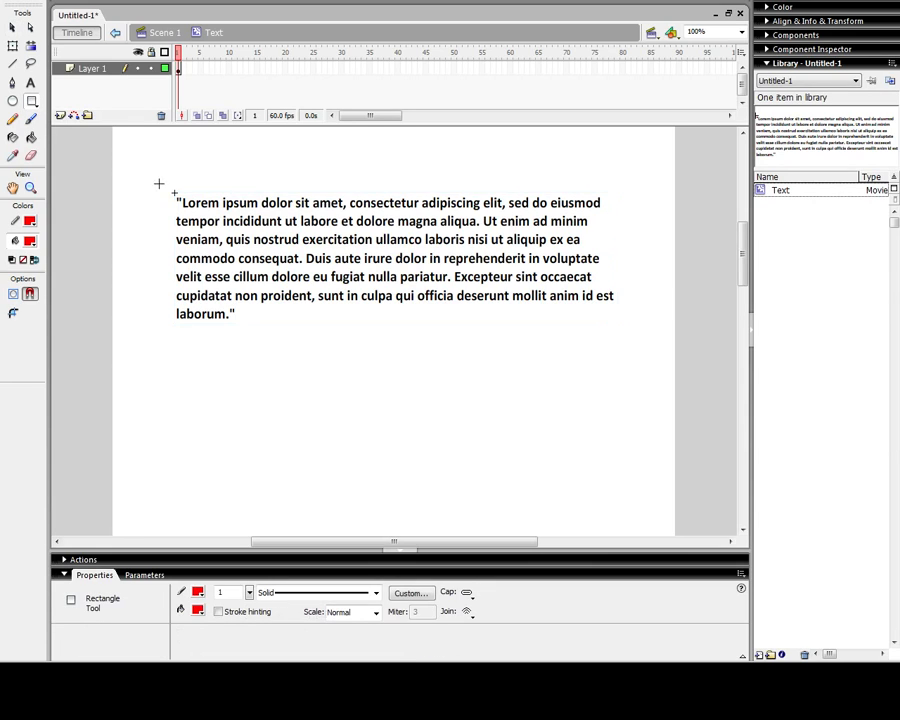
pyautogui.click(60, 115)
pyautogui.doubleClick(93, 82)
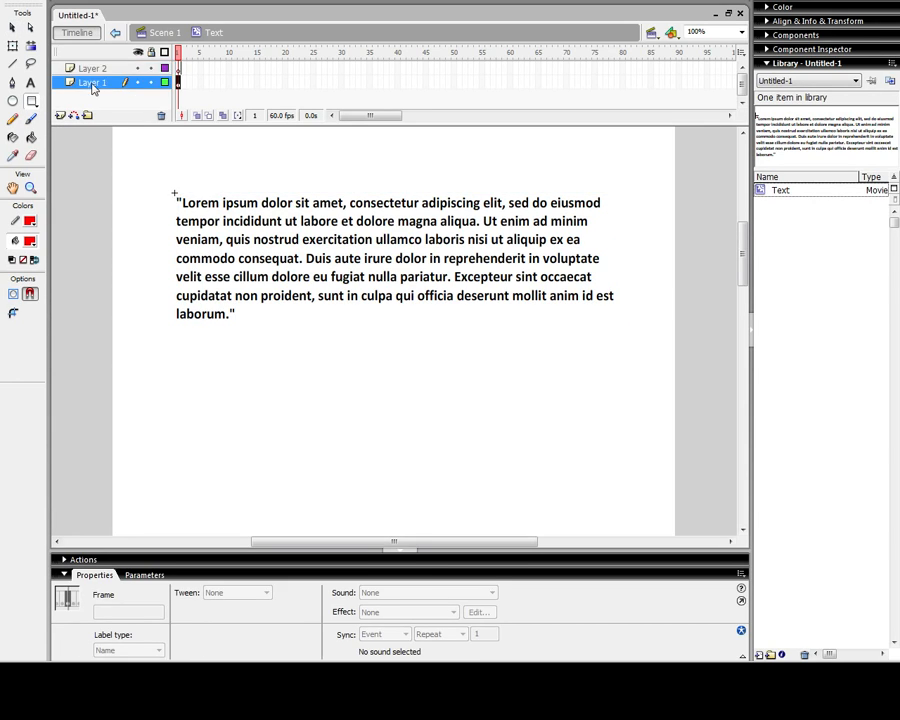
pyautogui.write('text')
pyautogui.press('Return')
pyautogui.doubleClick(92, 69)
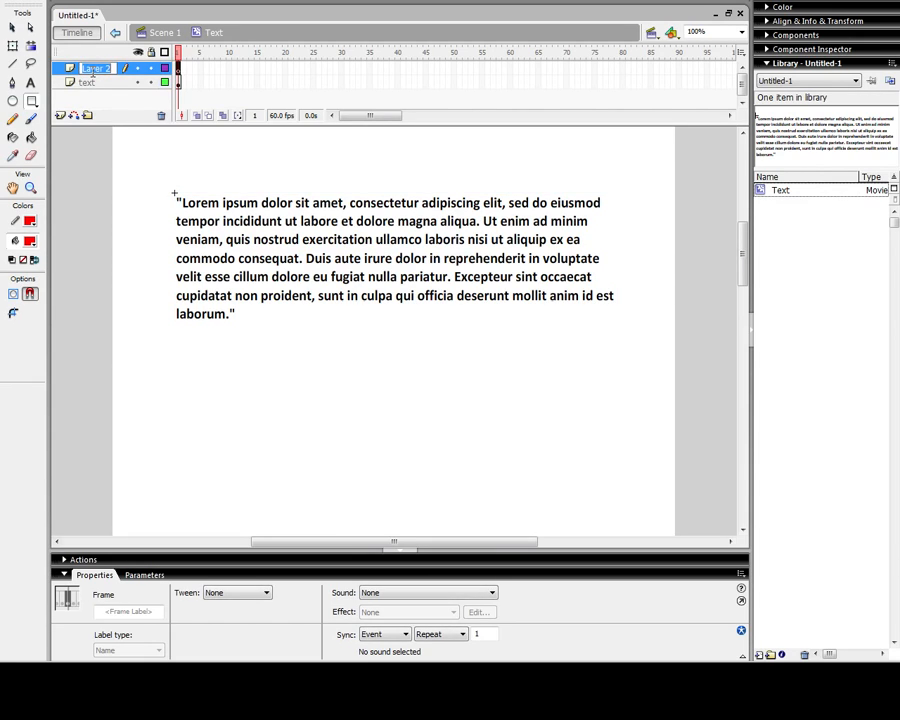
pyautogui.write('mask')
pyautogui.press('Return')
# Draw a red square about 22 by 22 px on the mask layer, just before the first text line at about X -26, Y 2.4.
pyautogui.press('r')
pyautogui.moveTo(172, 210); pyautogui.dragTo(171, 210)
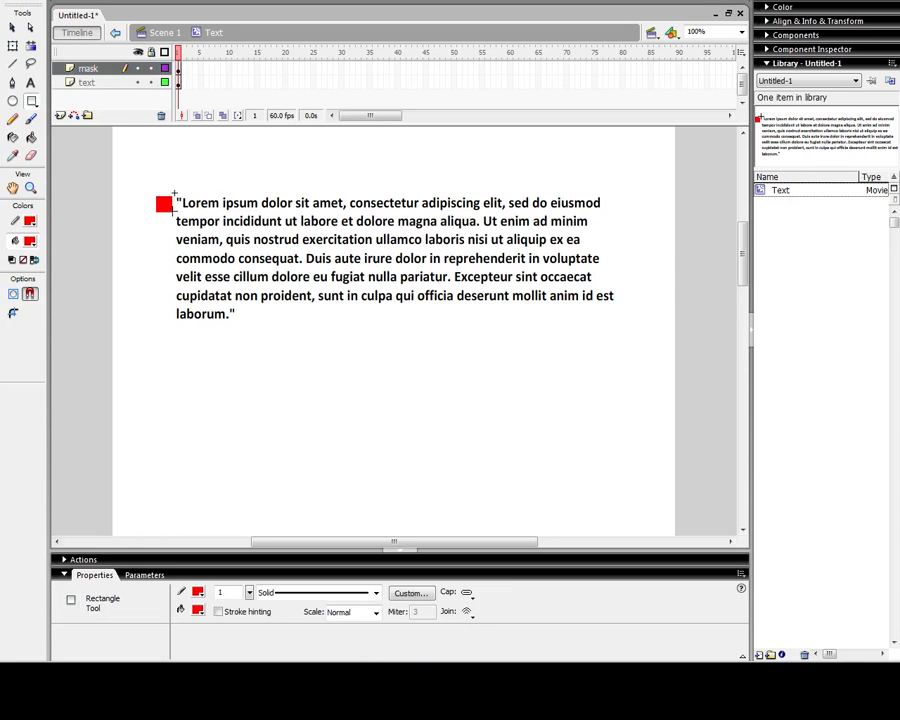
pyautogui.press('v')
pyautogui.click(164, 205)
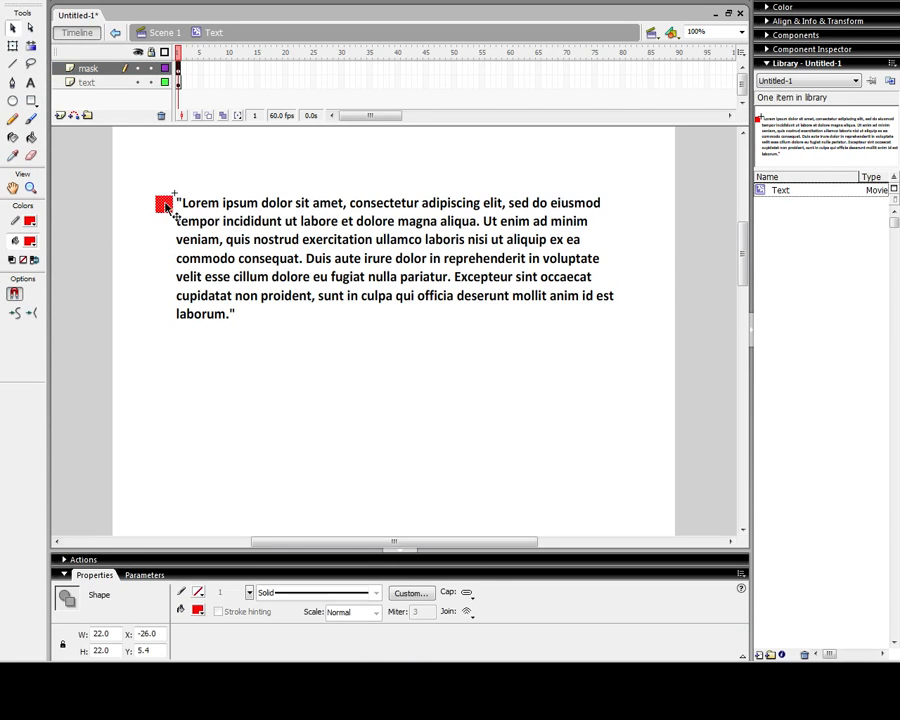
pyautogui.click(142, 196)
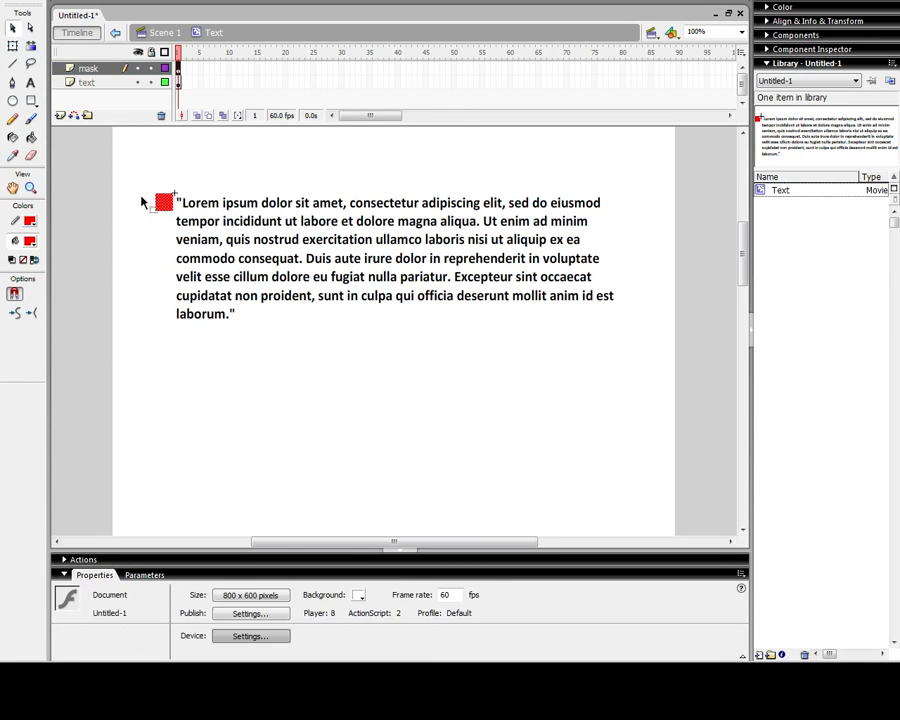
pyautogui.click(158, 202)
pyautogui.click(164, 204)
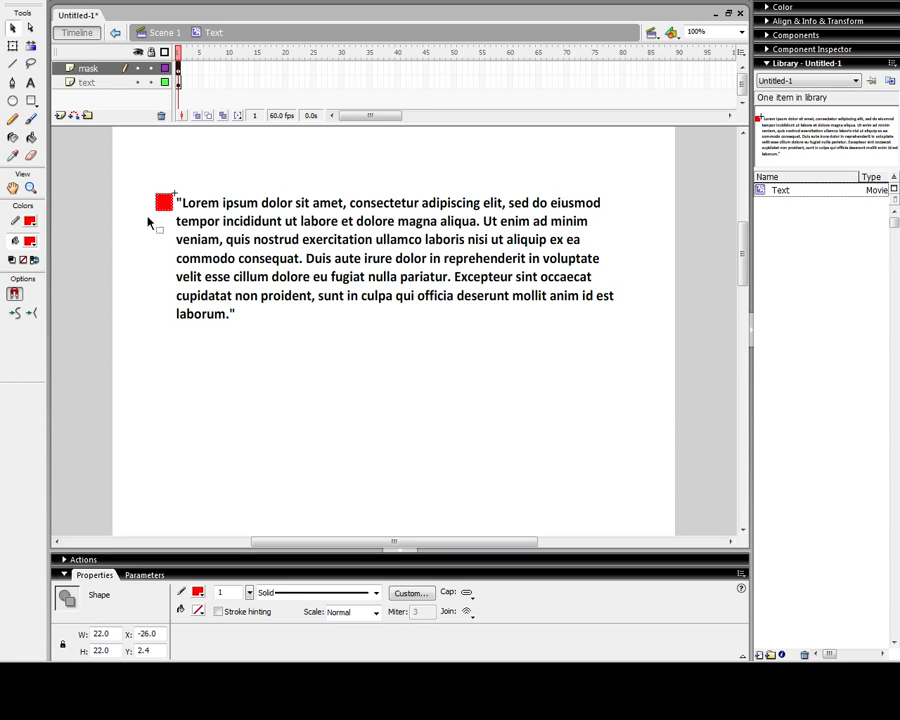
# Colour the square's outline black, then remove the outline so that only the red fill is kept.
pyautogui.click(30, 221)
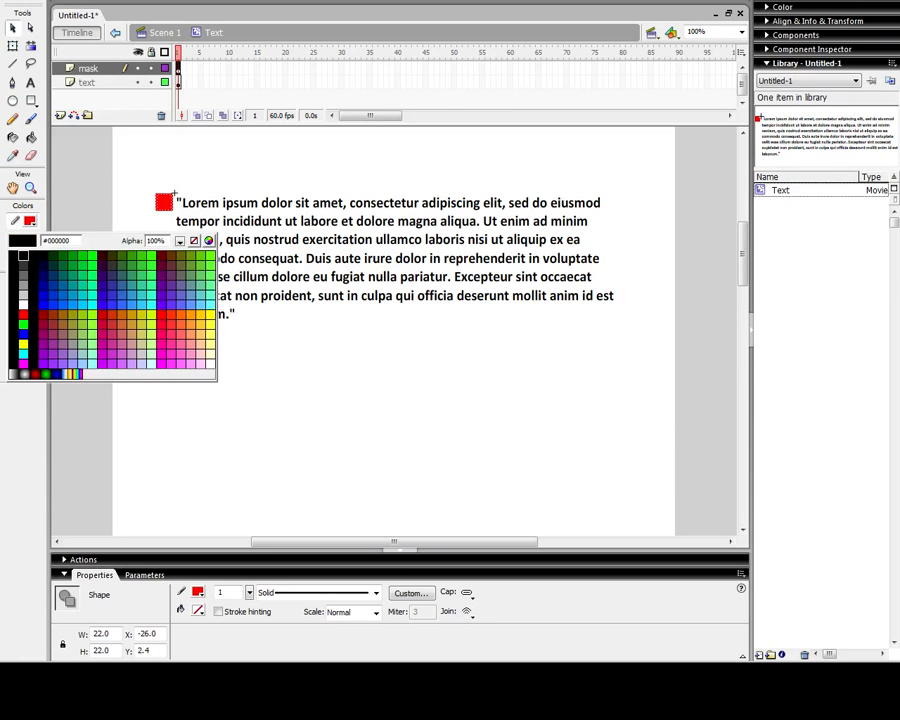
pyautogui.click(22, 200)
pyautogui.click(117, 229)
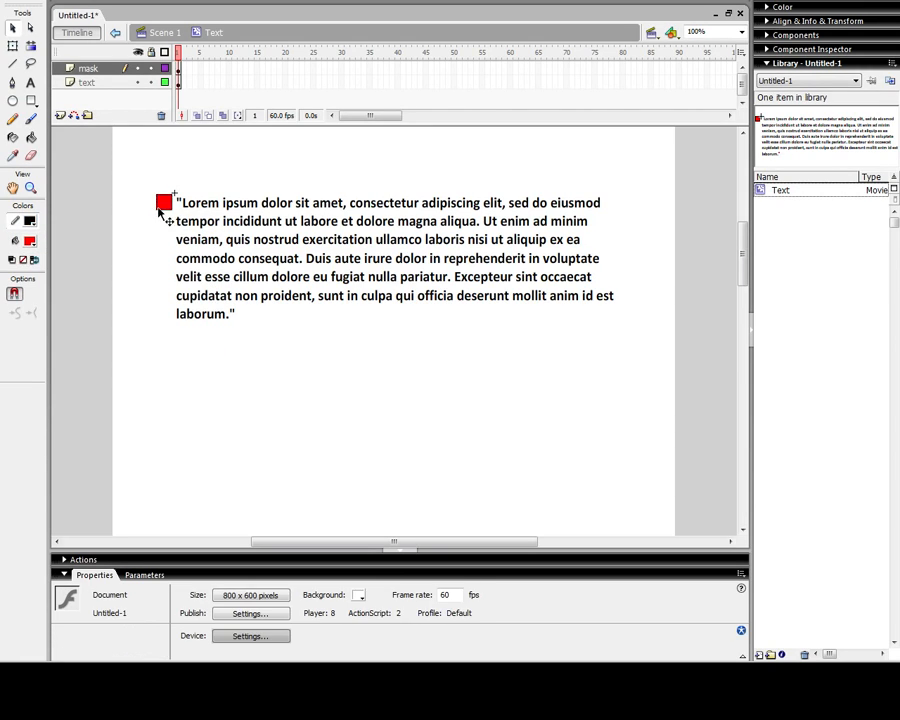
pyautogui.click(162, 212)
pyautogui.click(144, 220)
pyautogui.click(162, 211)
pyautogui.click(160, 214)
pyautogui.click(165, 206)
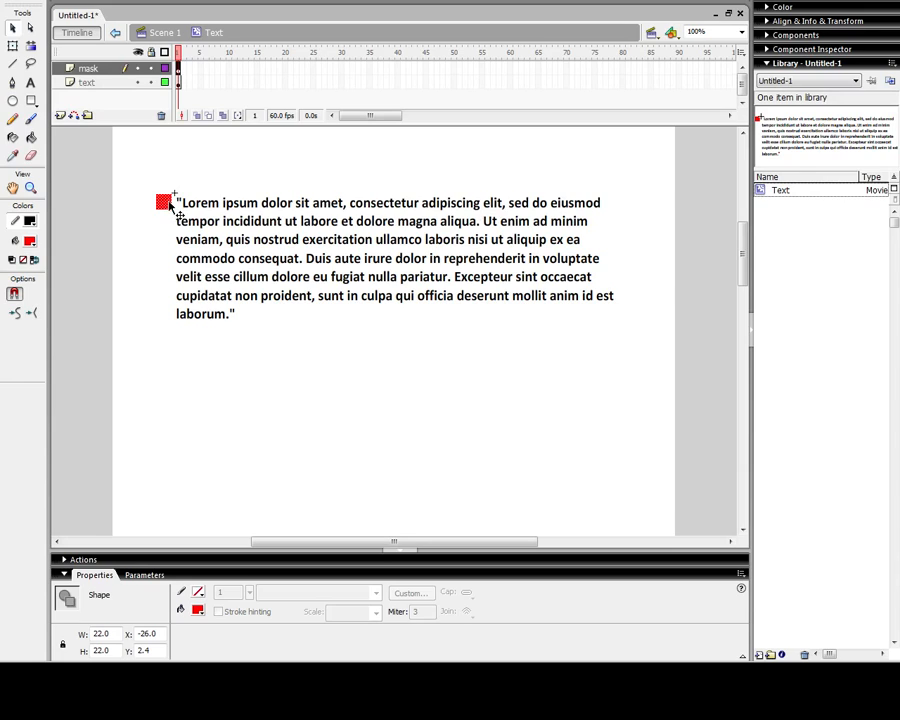
# Move the red square over the first letters of the text, to about X 10, Y 3.4.
pyautogui.press('Down')
pyautogui.moveTo(170, 205); pyautogui.dragTo(208, 207)
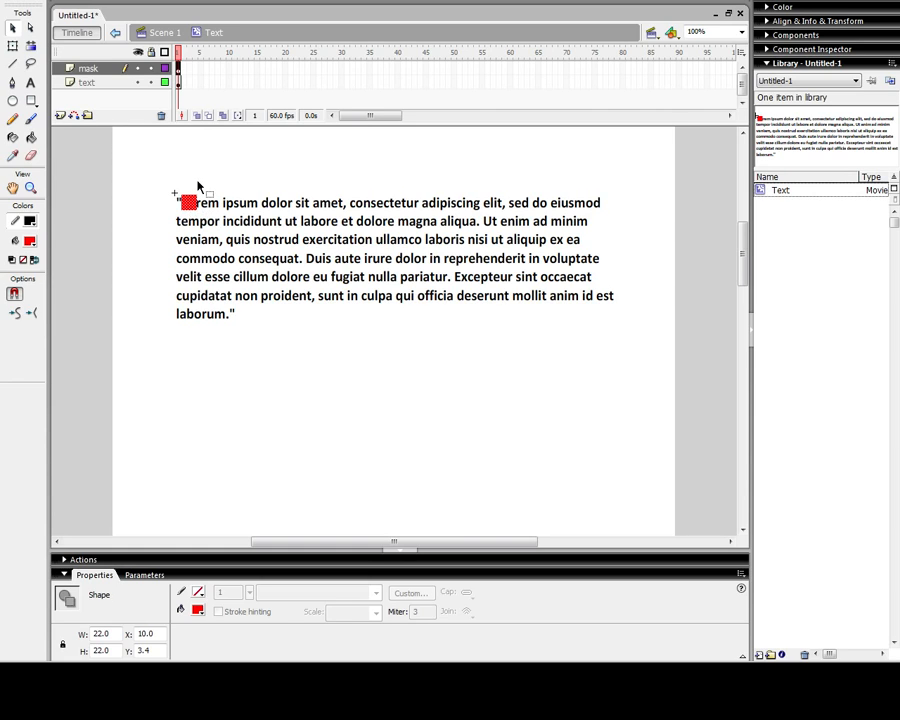
pyautogui.click(198, 186)
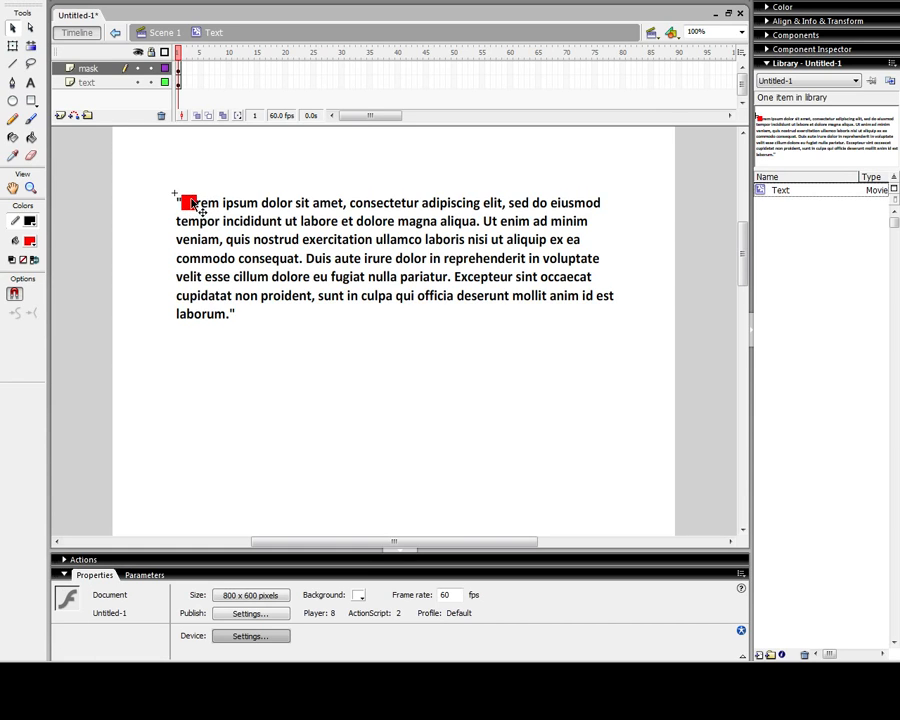
# Turn the mask layer into a mask for the text layer beneath it.
pyautogui.click(92, 69)
pyautogui.rightClick(96, 75)
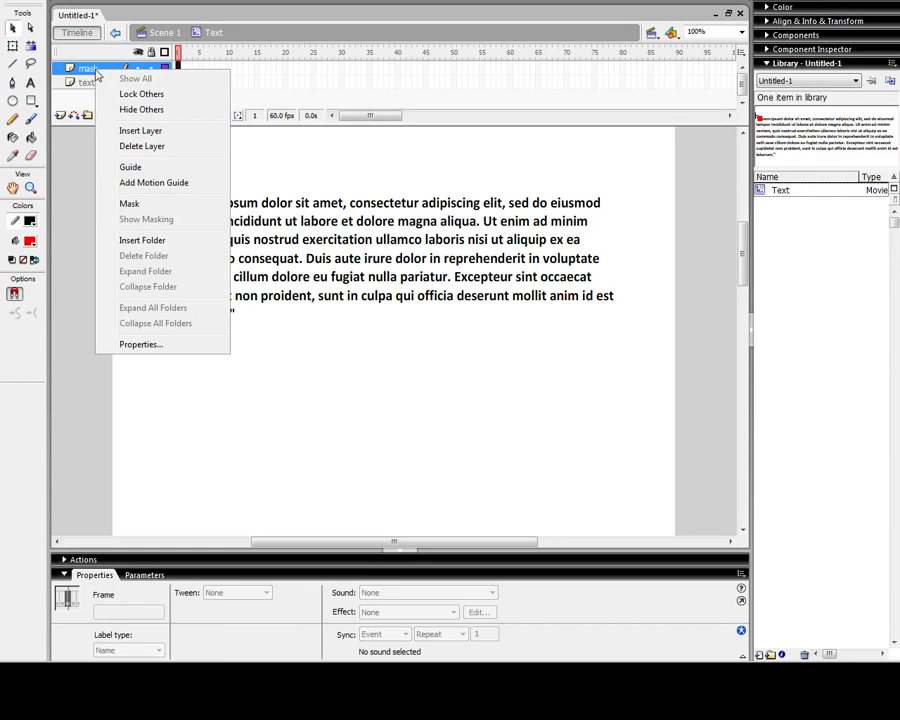
pyautogui.click(124, 201)
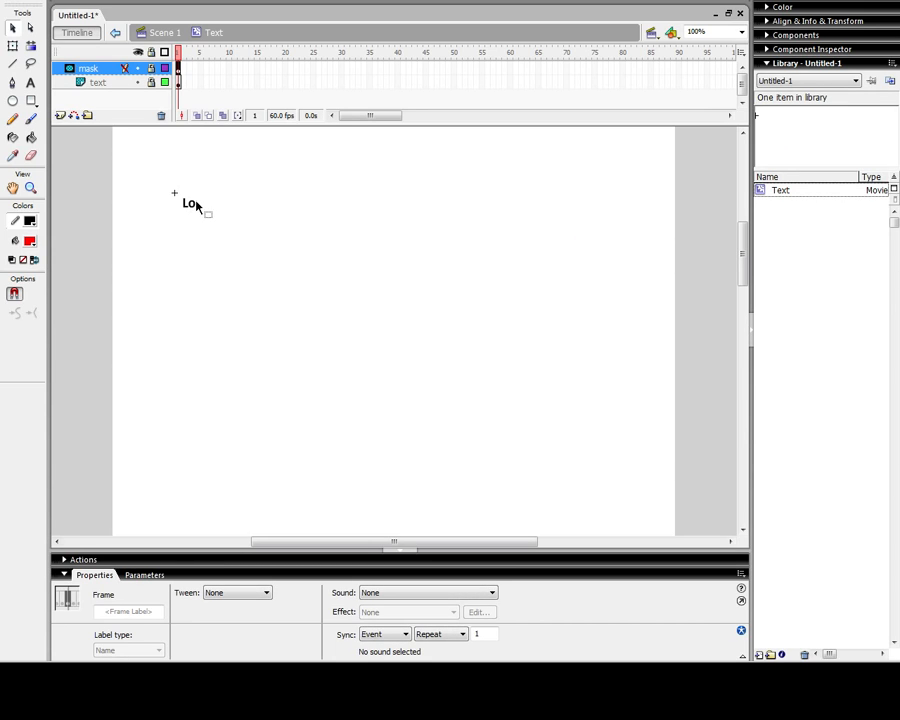
pyautogui.click(104, 85)
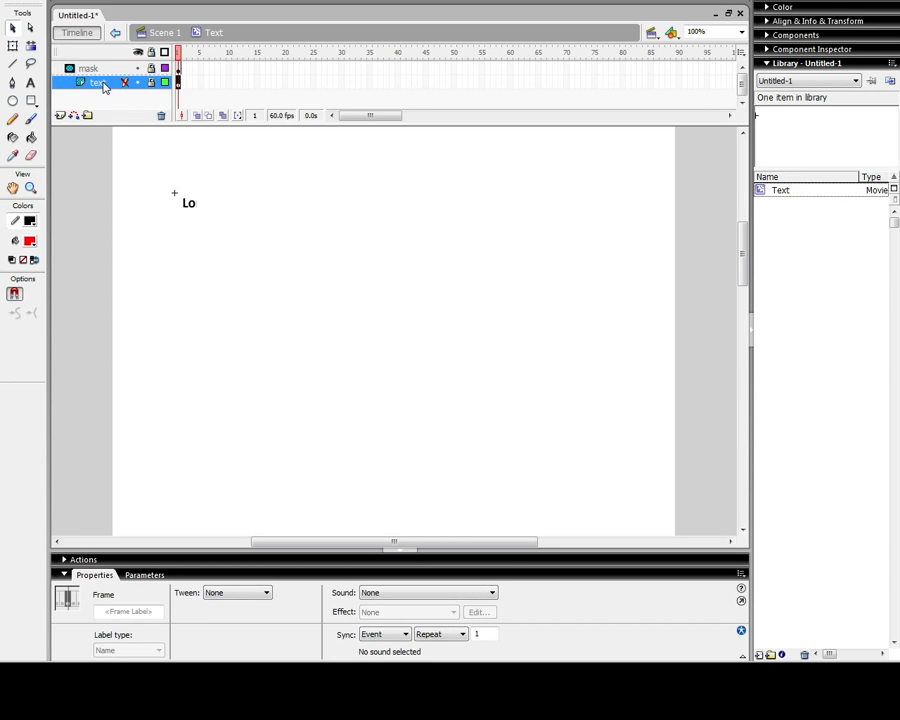
pyautogui.click(104, 69)
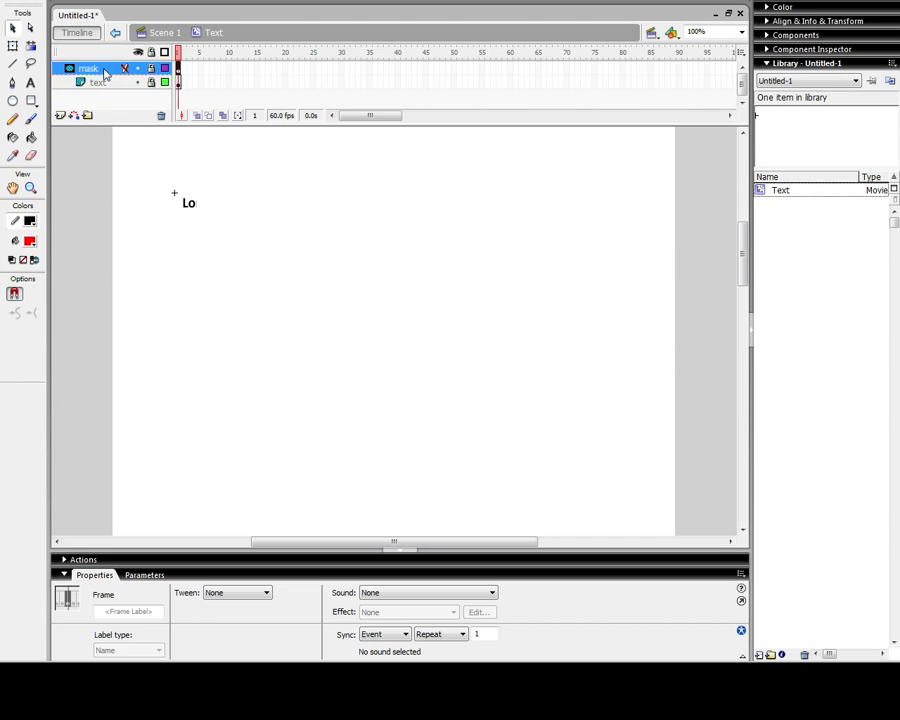
# Unlock the mask layer and move the red square back in front of the first text line, at about X -24, Y 4.4.
pyautogui.click(151, 68)
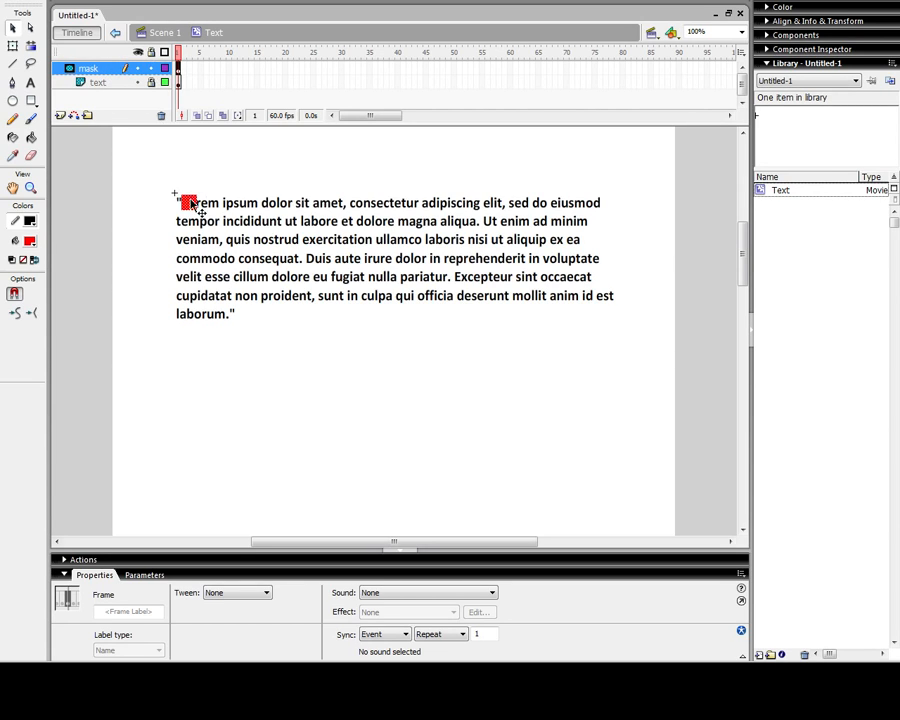
pyautogui.moveTo(168, 204); pyautogui.dragTo(167, 203)
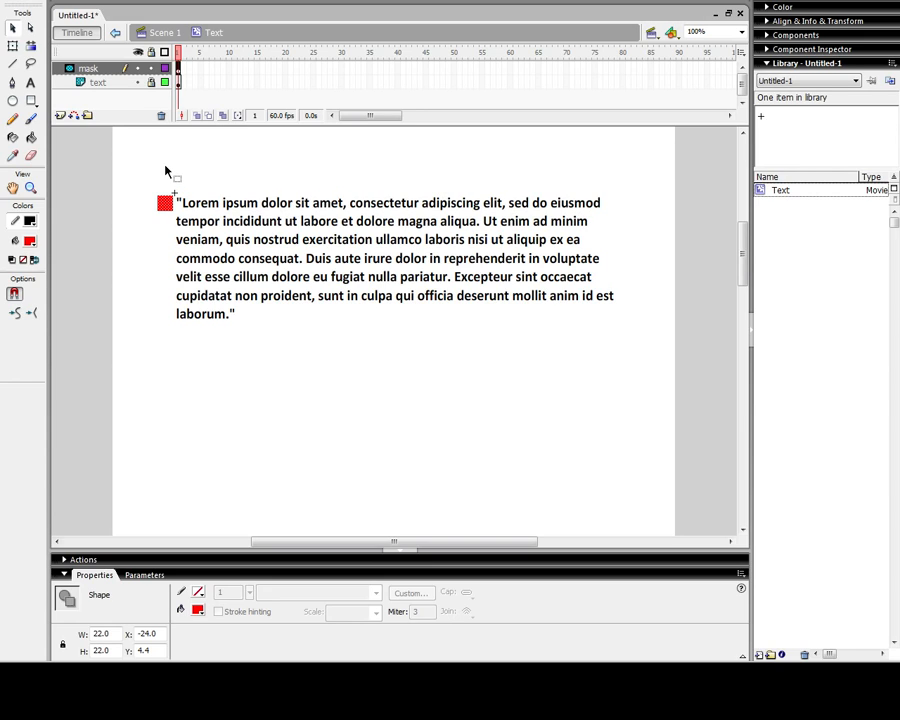
pyautogui.click(178, 69)
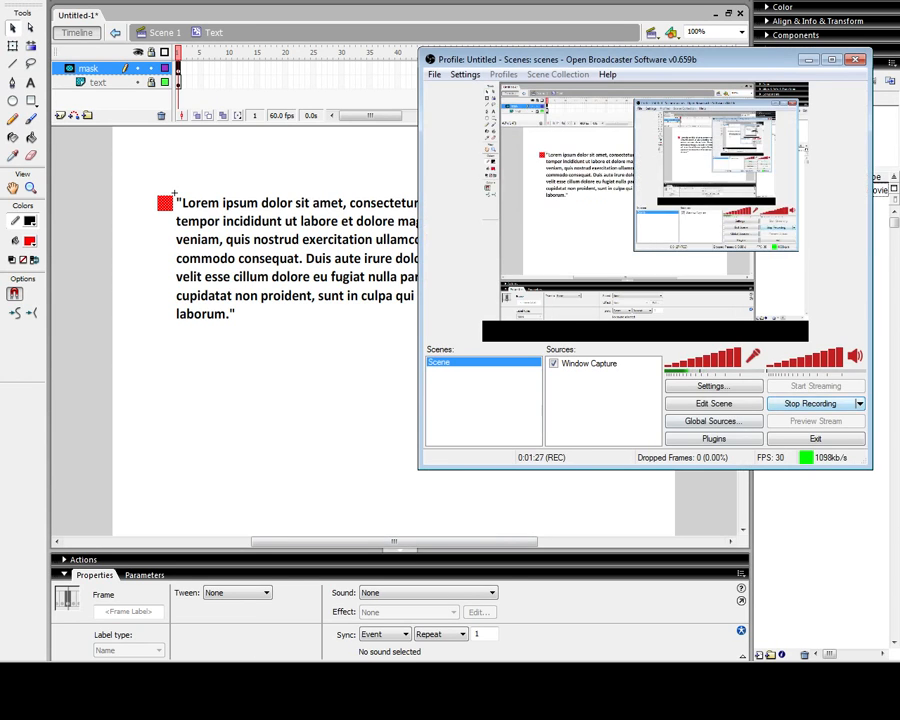
pyautogui.click(330, 325)
# Convert the red square on the mask layer to a movie clip symbol named rectangleExpanding.
pyautogui.click(160, 206)
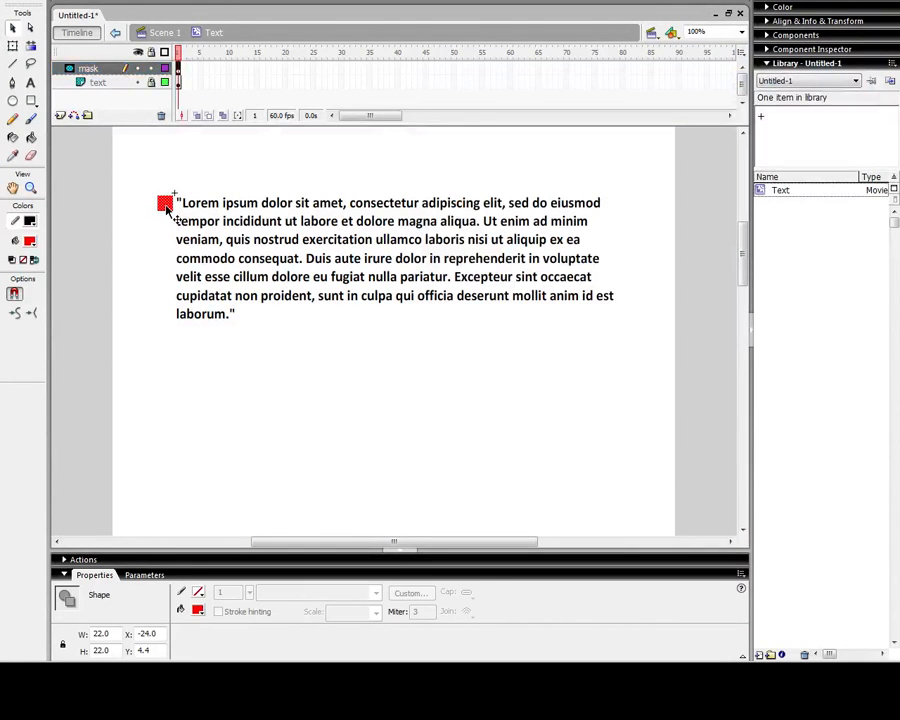
pyautogui.click(179, 68)
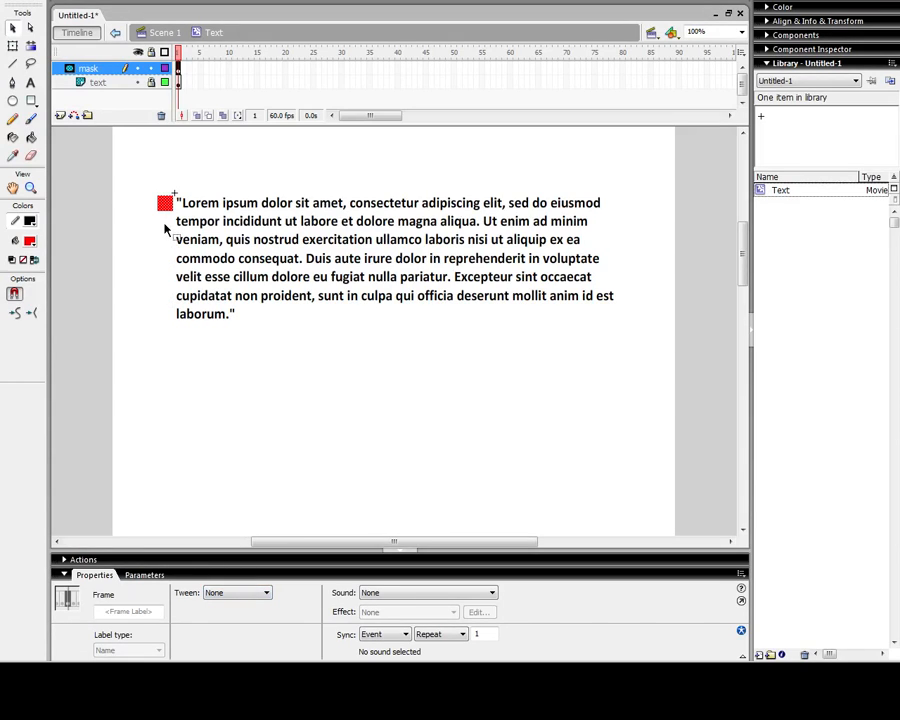
pyautogui.press('F8')
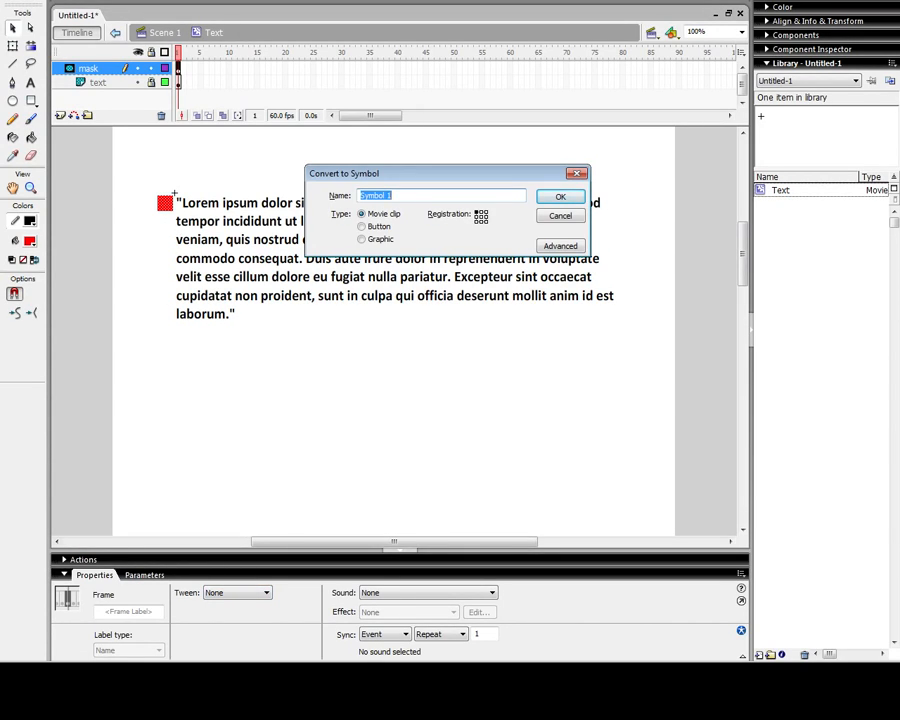
pyautogui.write('rectangleExpanding')
pyautogui.press('Return')
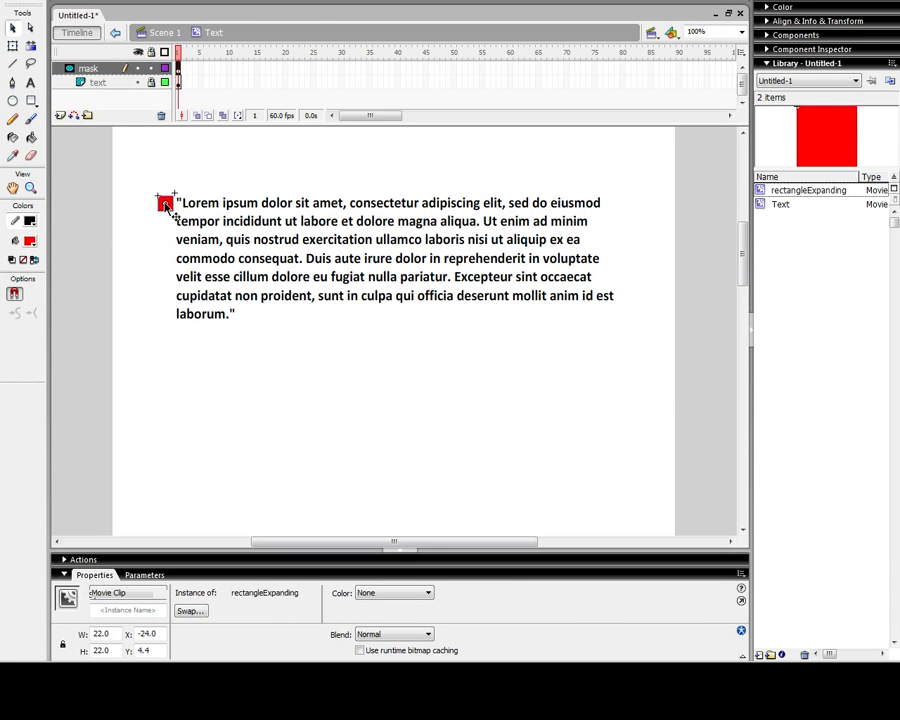
# Inside the rectangleExpanding clip, apply a Shape tween to frame 1 and insert a keyframe at frame 75.
pyautogui.doubleClick(166, 206)
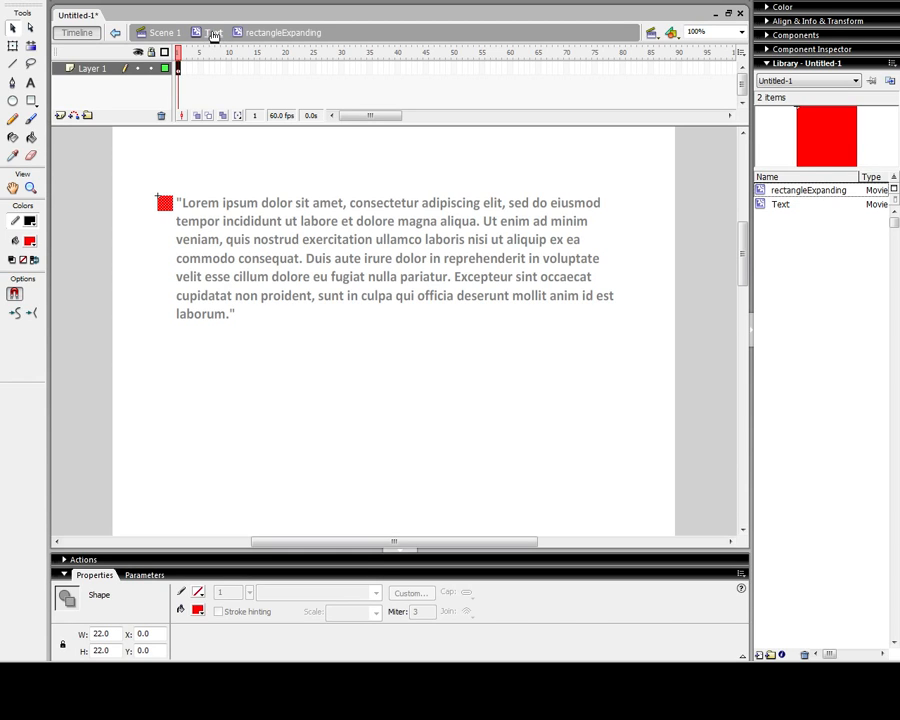
pyautogui.click(212, 34)
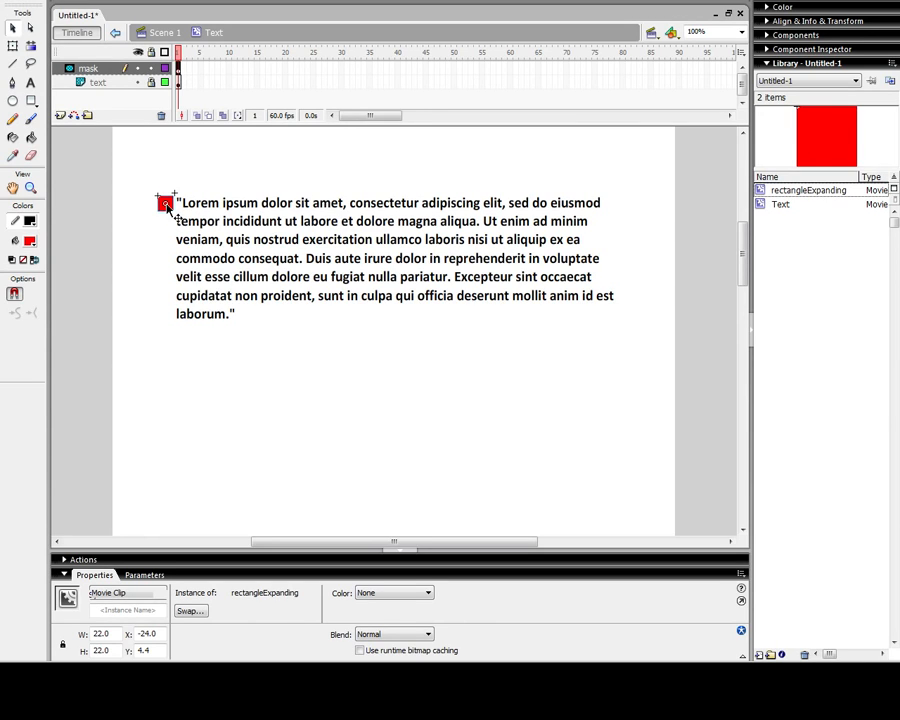
pyautogui.doubleClick(166, 205)
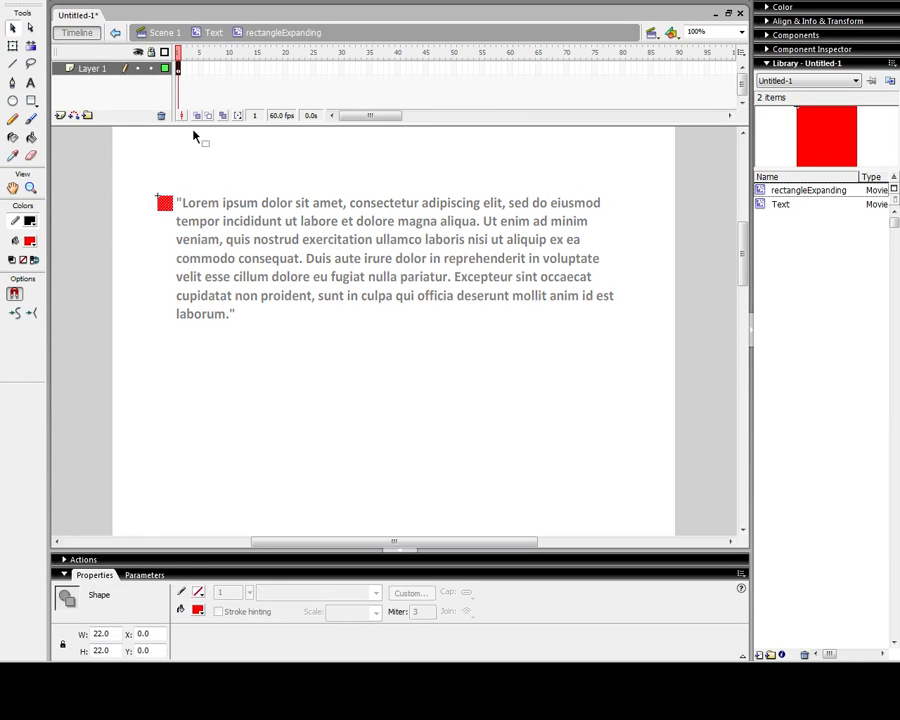
pyautogui.click(181, 68)
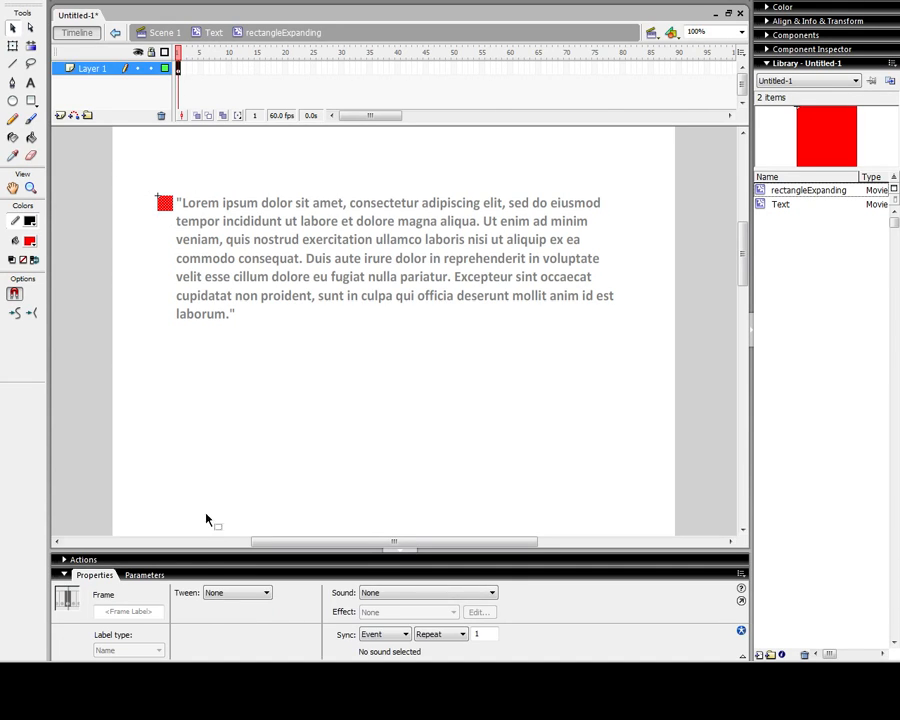
pyautogui.click(236, 592)
pyautogui.click(233, 622)
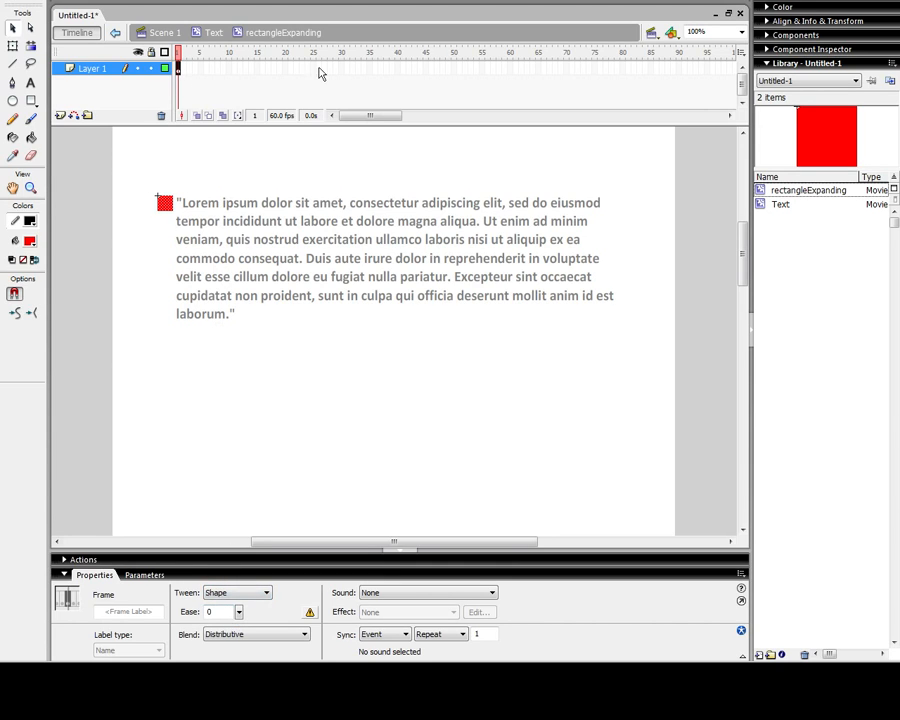
pyautogui.click(594, 70)
pyautogui.press('F6')
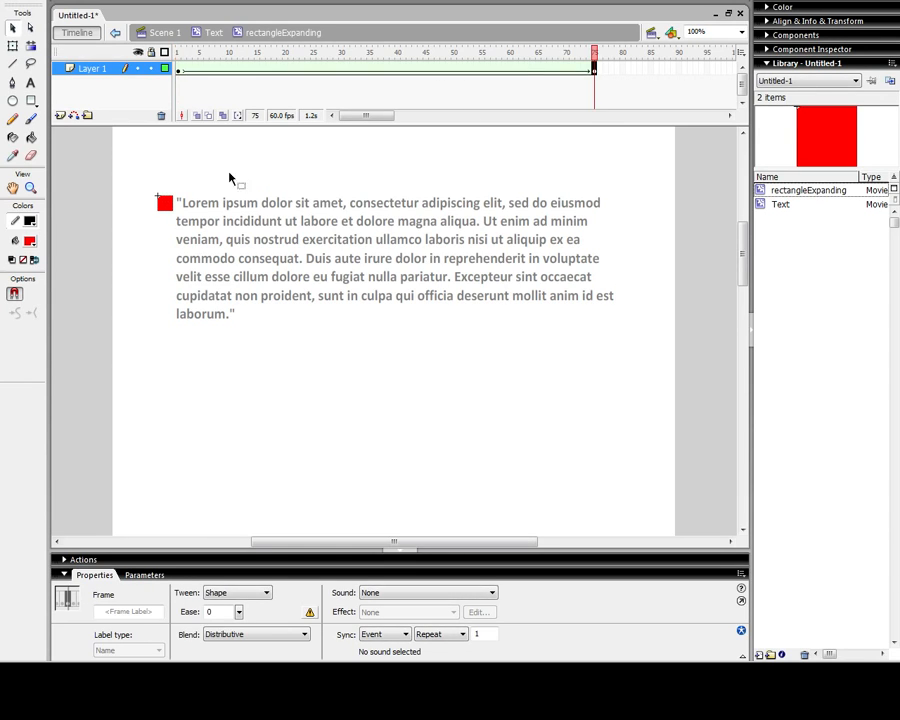
# Widen the red rectangle at frame 75 to about 638 px so it covers the first text line, and test the movie.
pyautogui.click(166, 204)
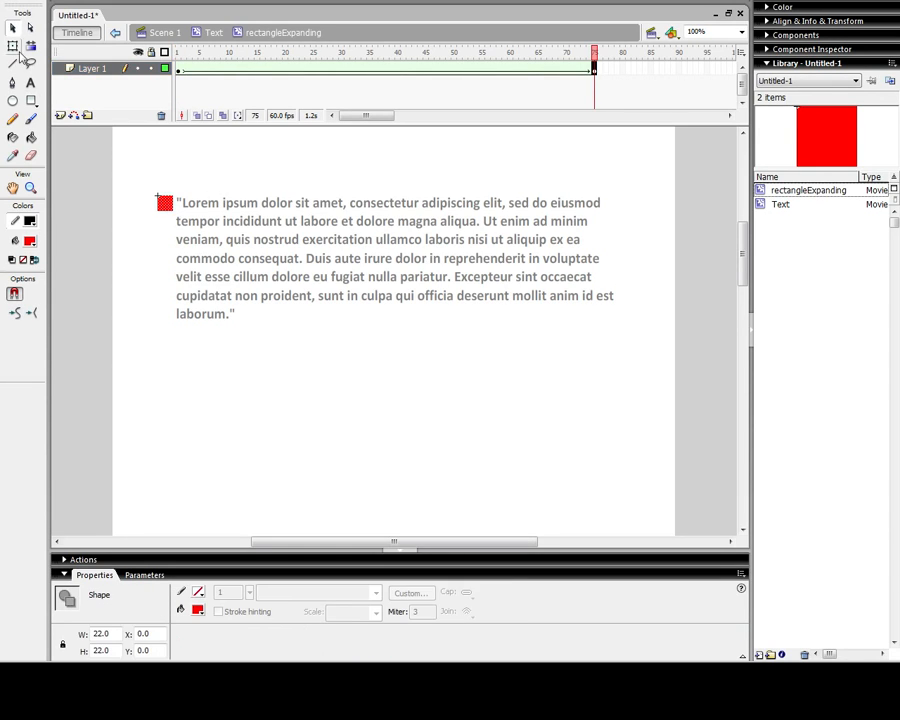
pyautogui.click(13, 45)
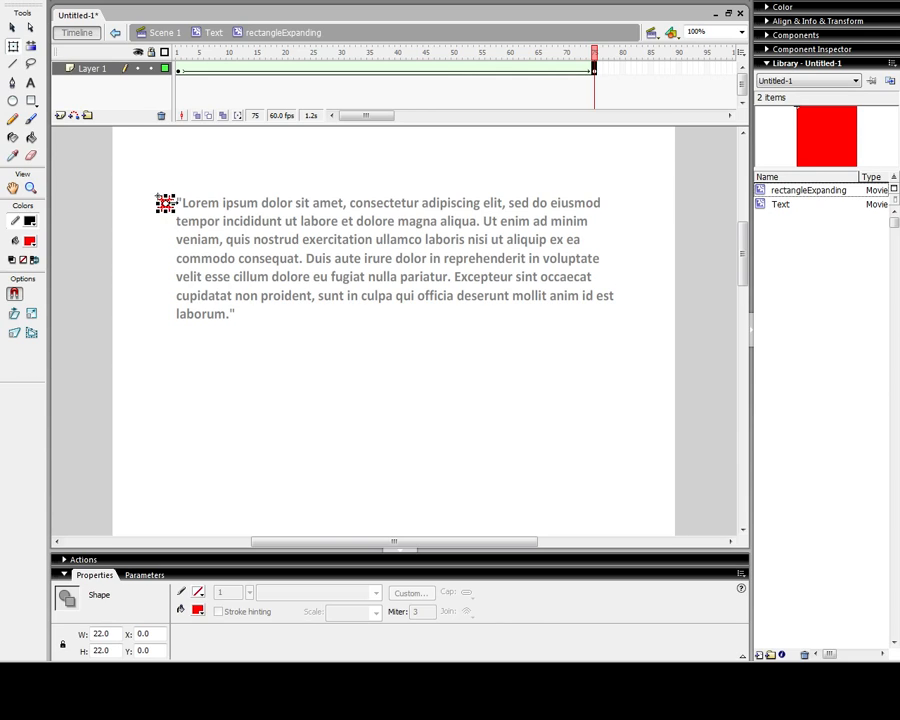
pyautogui.moveTo(174, 204); pyautogui.dragTo(607, 204)
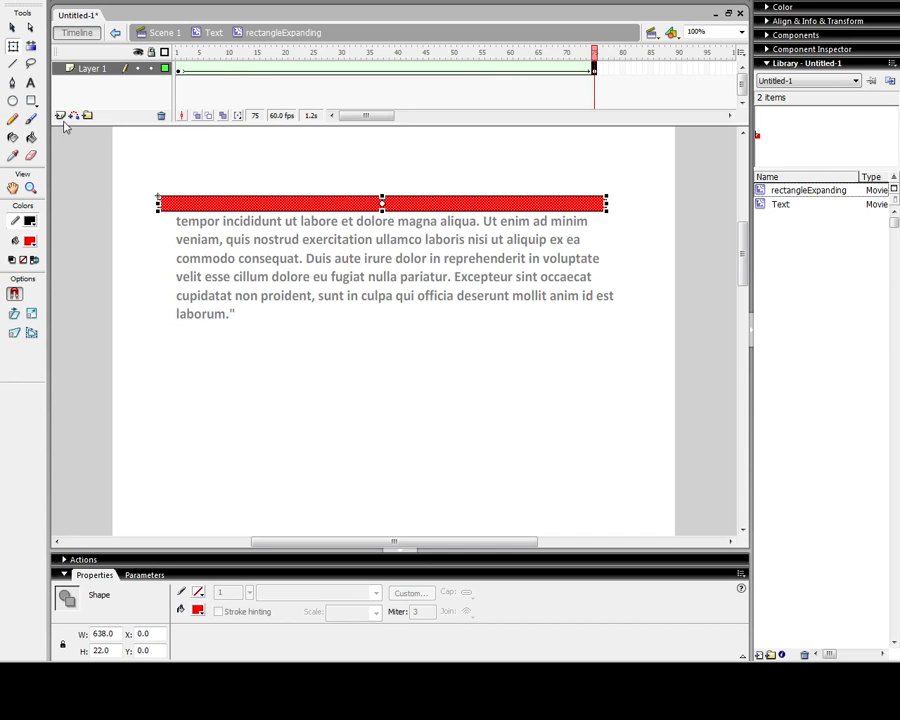
pyautogui.hotkey('ctrl', 'Return')
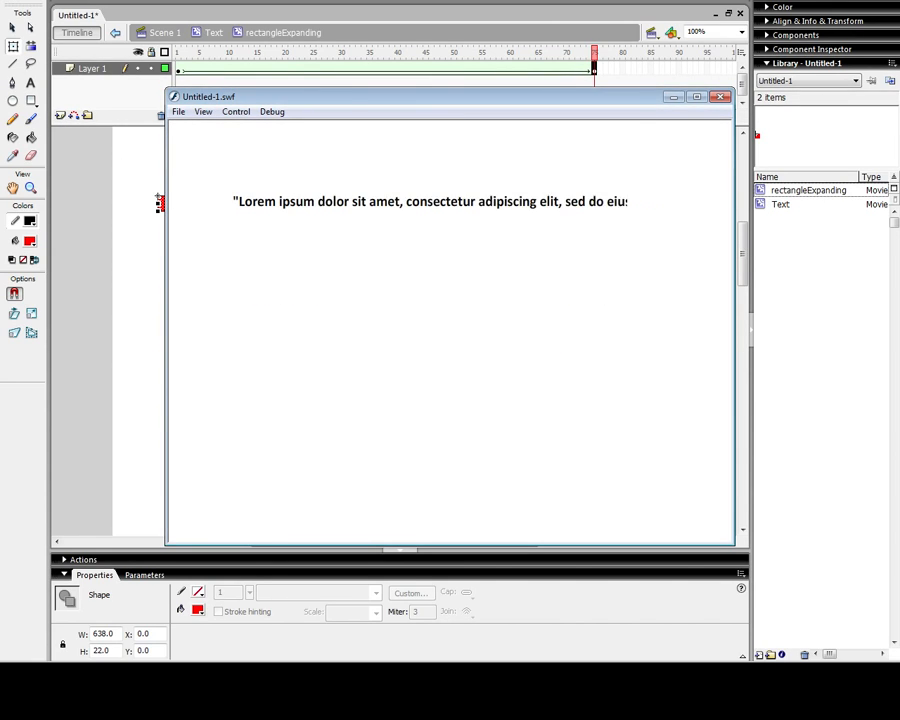
pyautogui.click(720, 99)
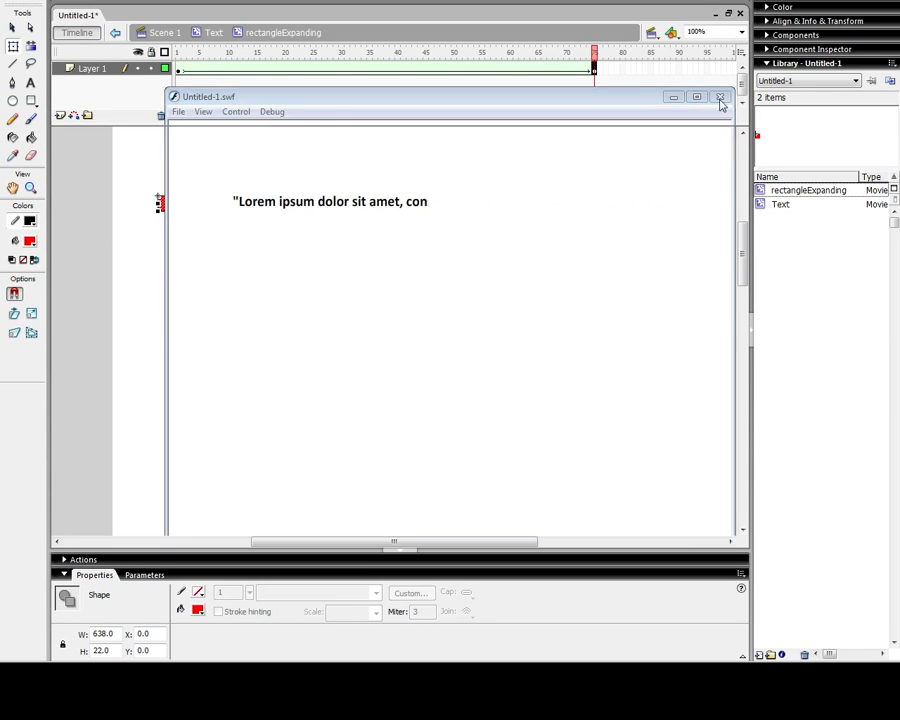
# Slow the shape tween by inserting frames until its end keyframe falls on frame 134, and test the movie.
pyautogui.moveTo(546, 70); pyautogui.dragTo(221, 76)
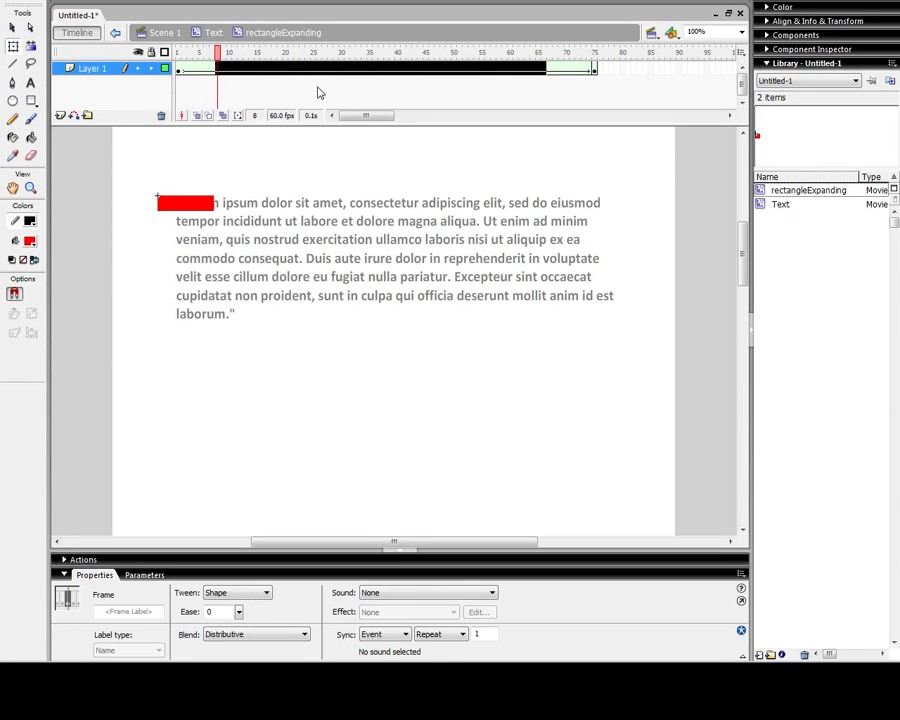
pyautogui.press('F5')
pyautogui.moveTo(376, 116)
pyautogui.mouseDown()
pyautogui.moveTo(404, 116)
pyautogui.moveTo(362, 116)
pyautogui.mouseUp()
pyautogui.hotkey('ctrl', 'Return')
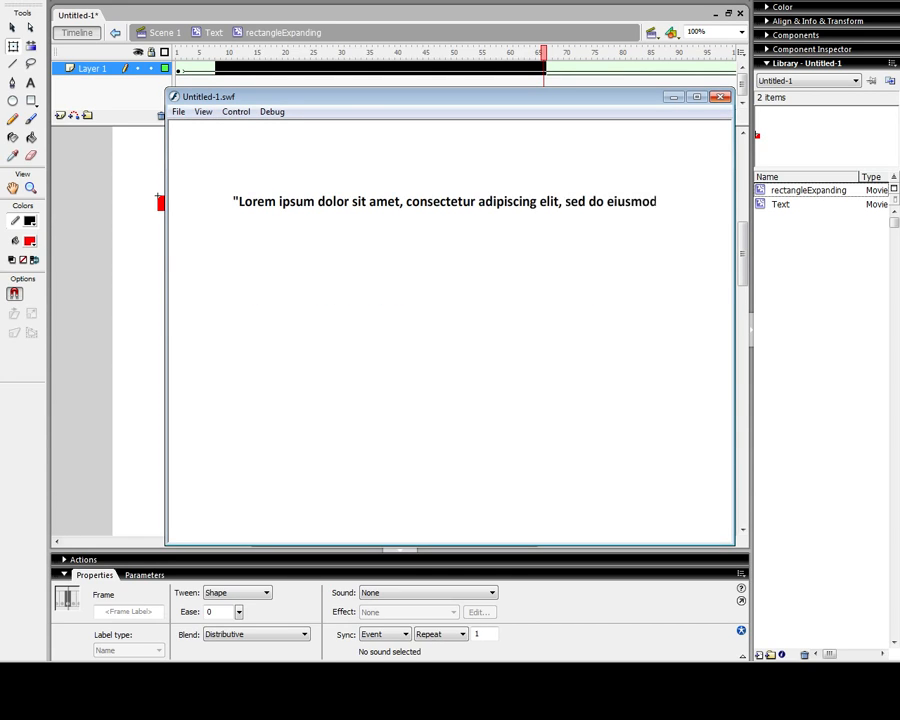
pyautogui.click(722, 97)
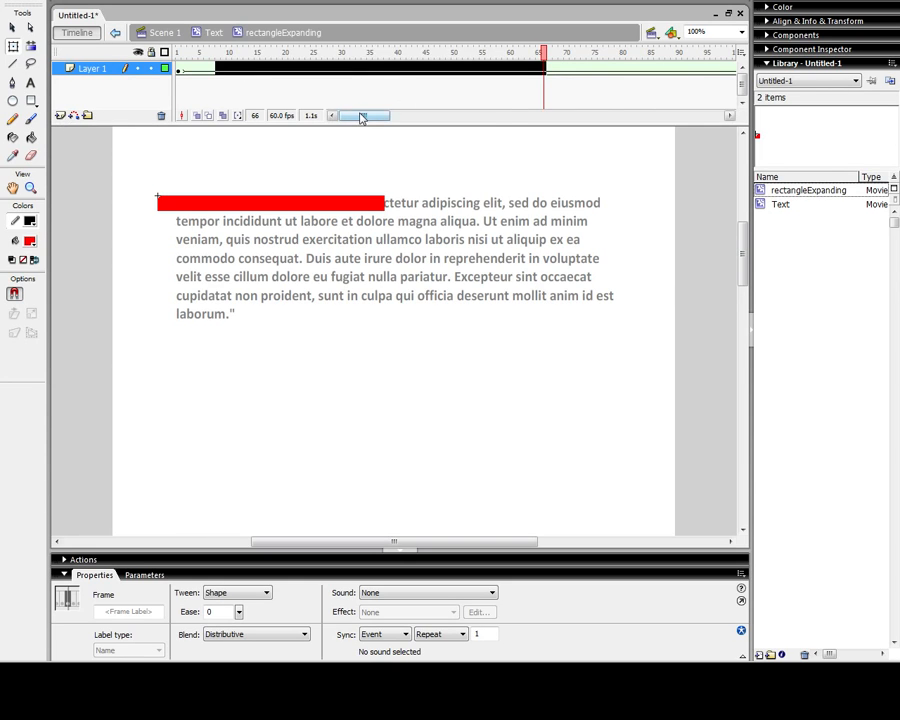
# Add a layer named code above Layer 1 with a keyframe at frame 134.
pyautogui.moveTo(362, 116); pyautogui.dragTo(398, 119)
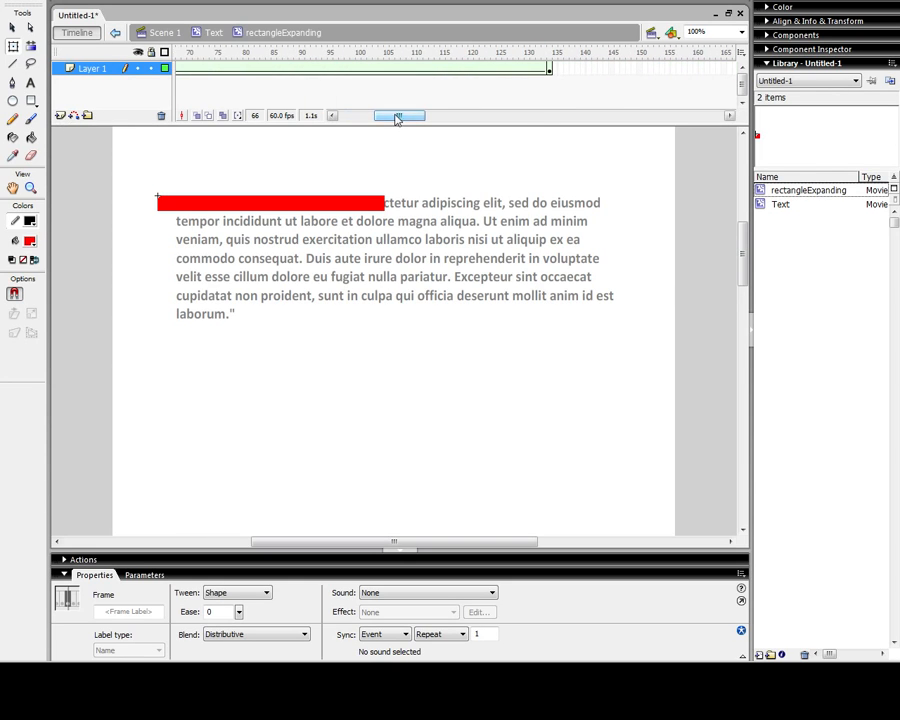
pyautogui.click(60, 115)
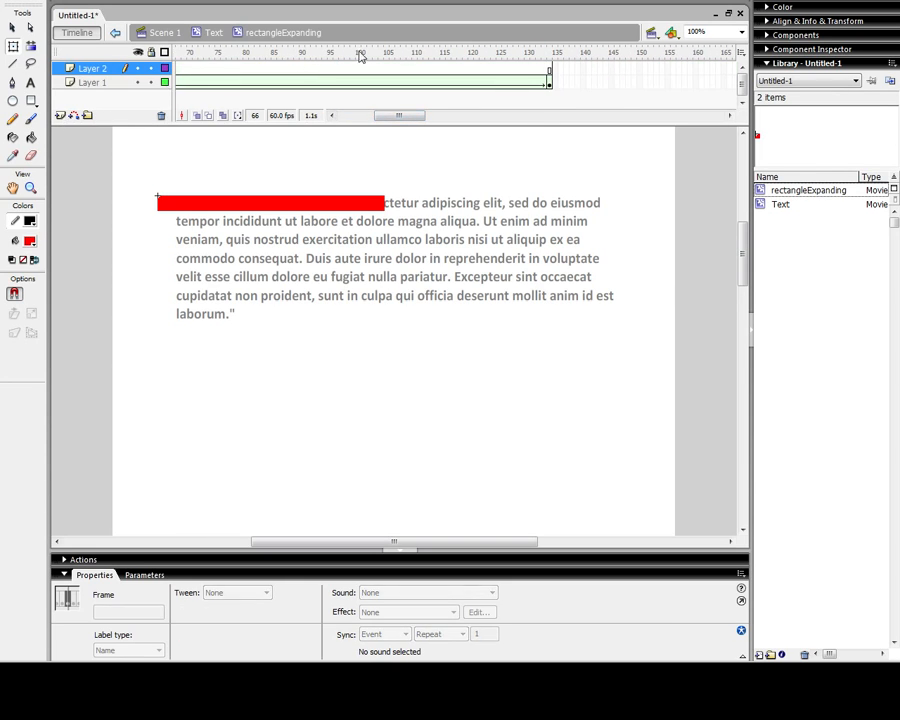
pyautogui.click(549, 70)
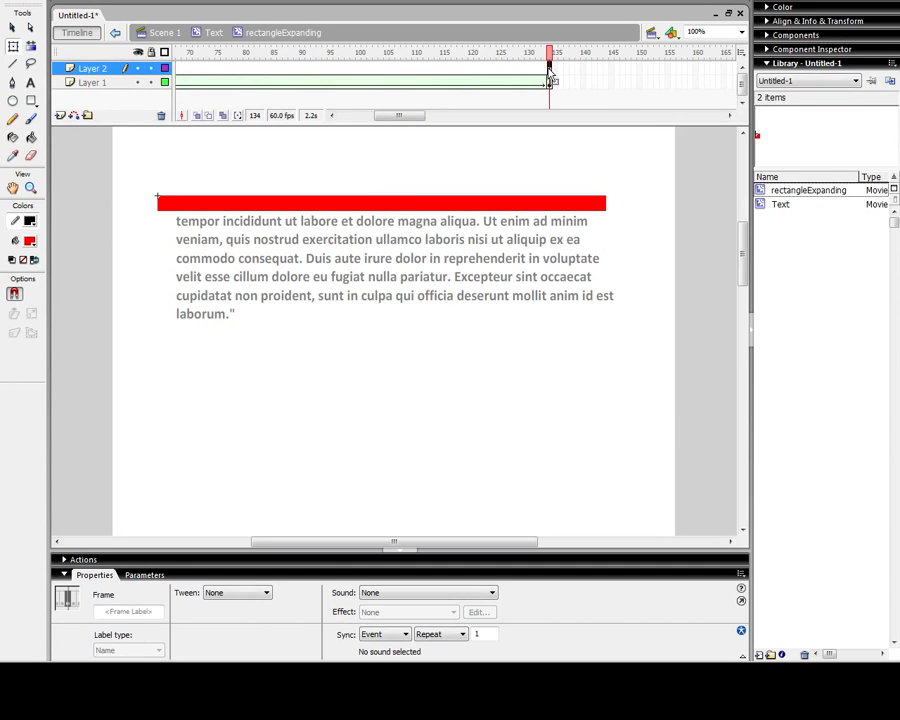
pyautogui.click(95, 68)
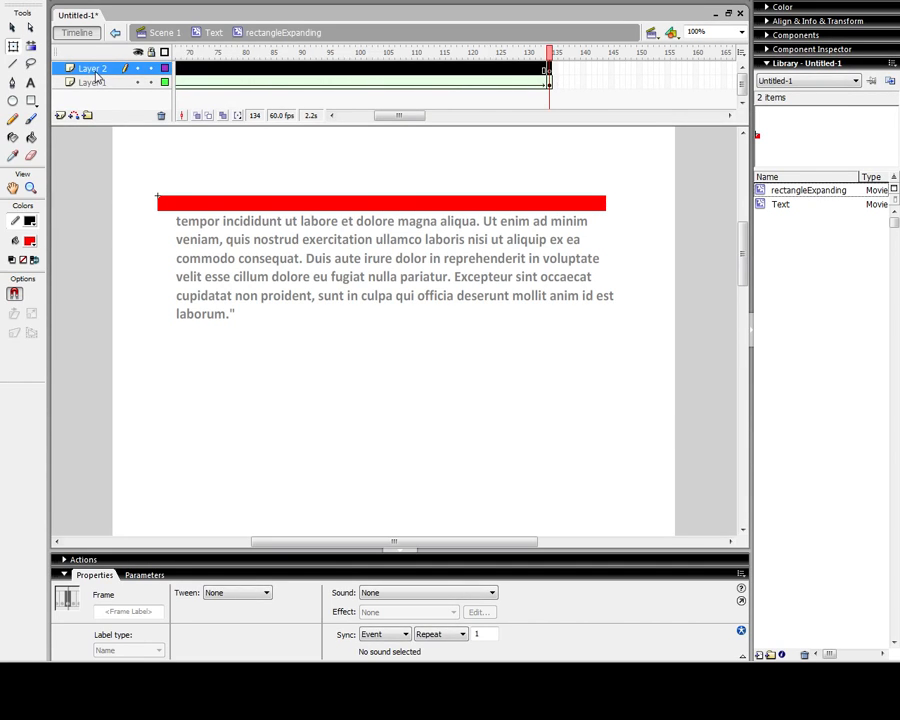
pyautogui.write('code')
pyautogui.press('Return')
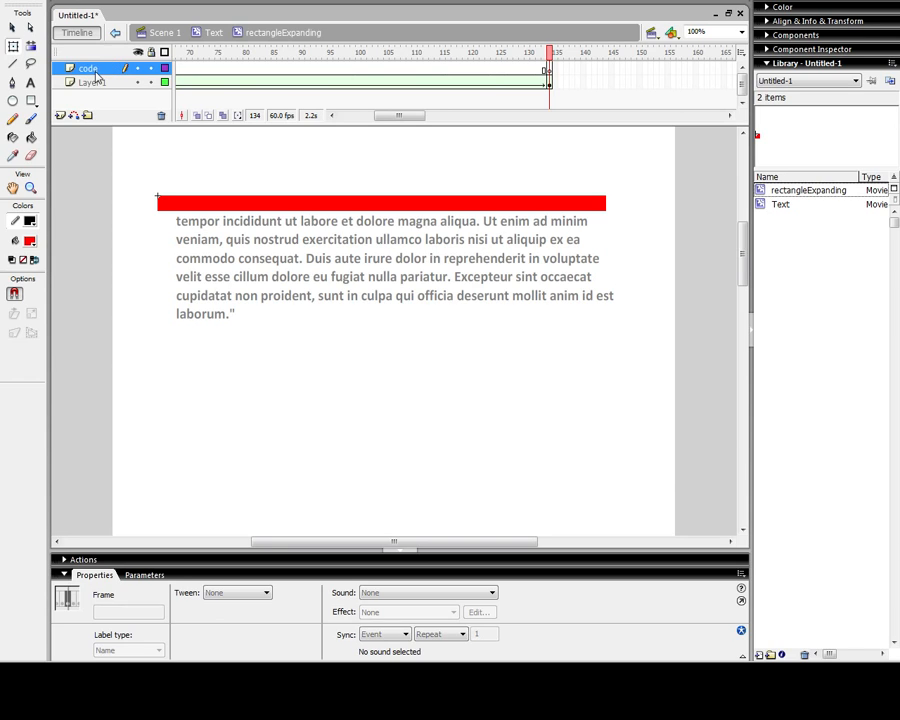
# Rename Layer 1, which holds the tweened rectangle, as rect.
pyautogui.doubleClick(95, 83)
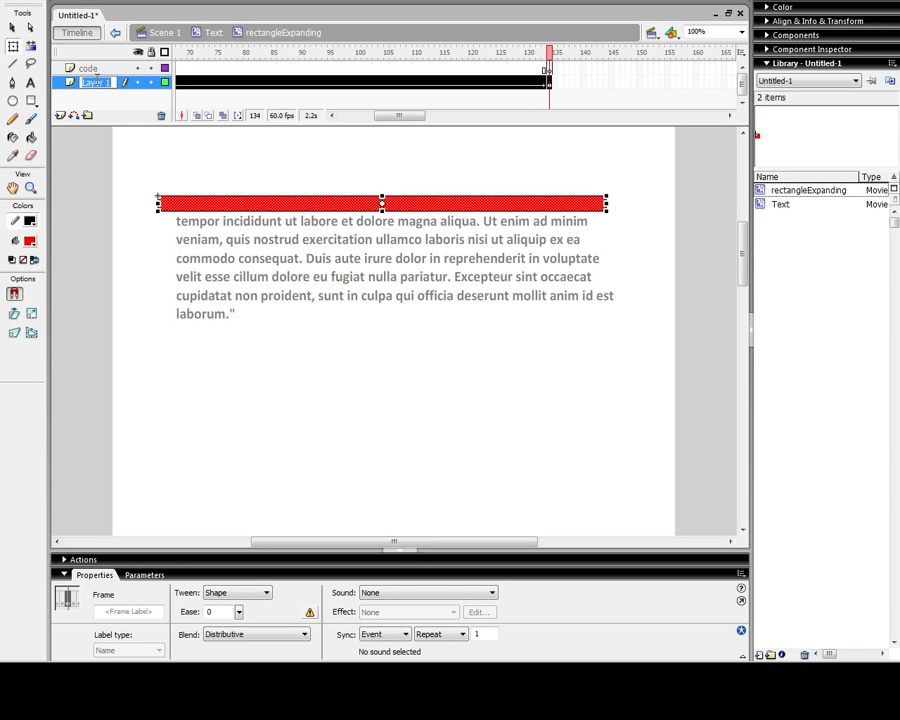
pyautogui.write('rect')
pyautogui.press('Return')
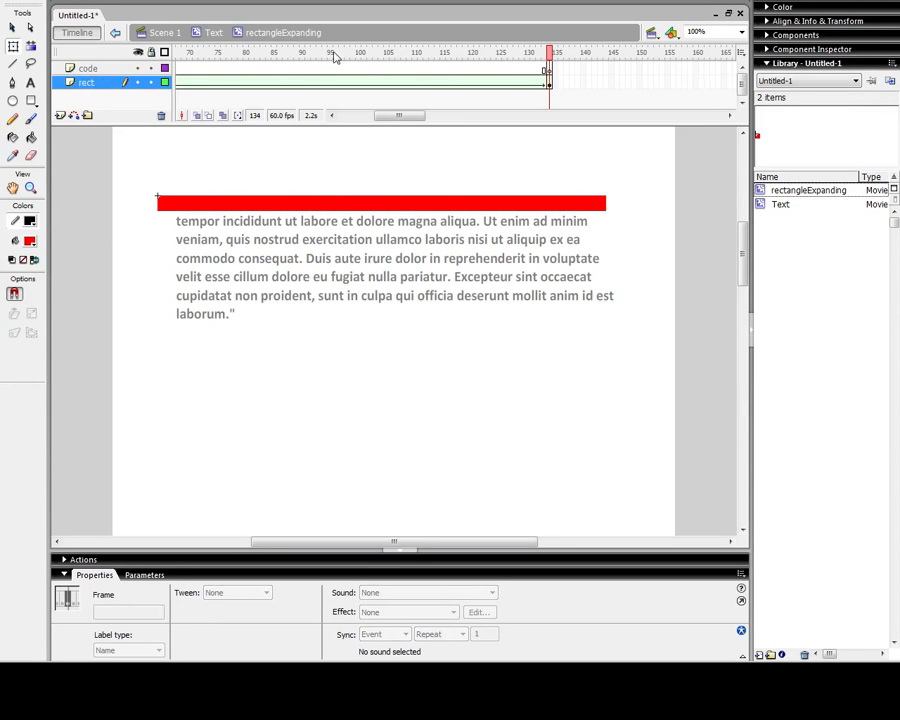
# Add the script stop(); to the frame 134 keyframe of the code layer.
pyautogui.click(548, 69)
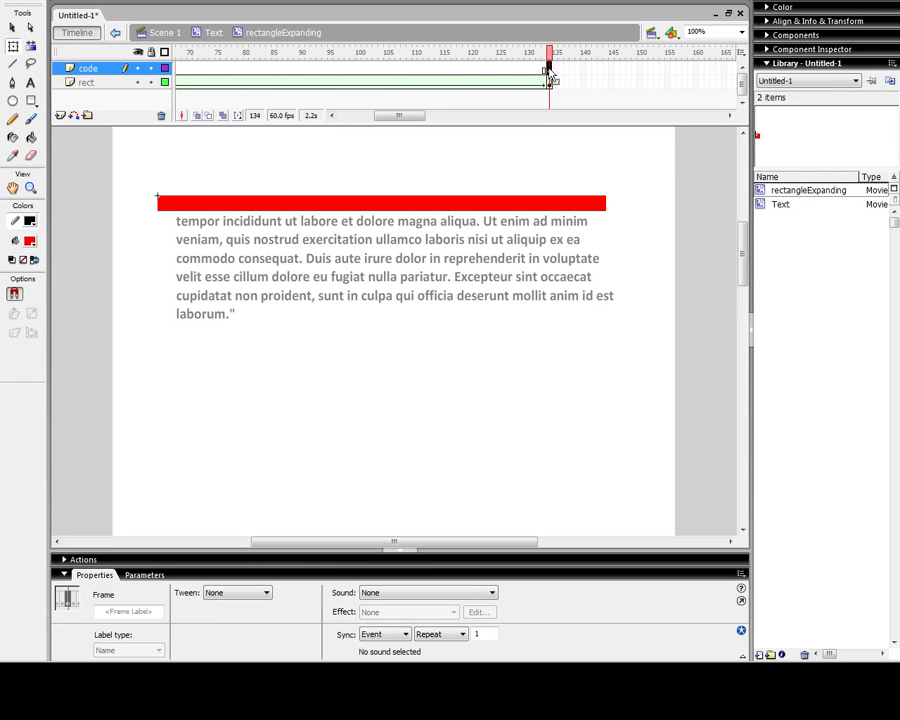
pyautogui.click(298, 563)
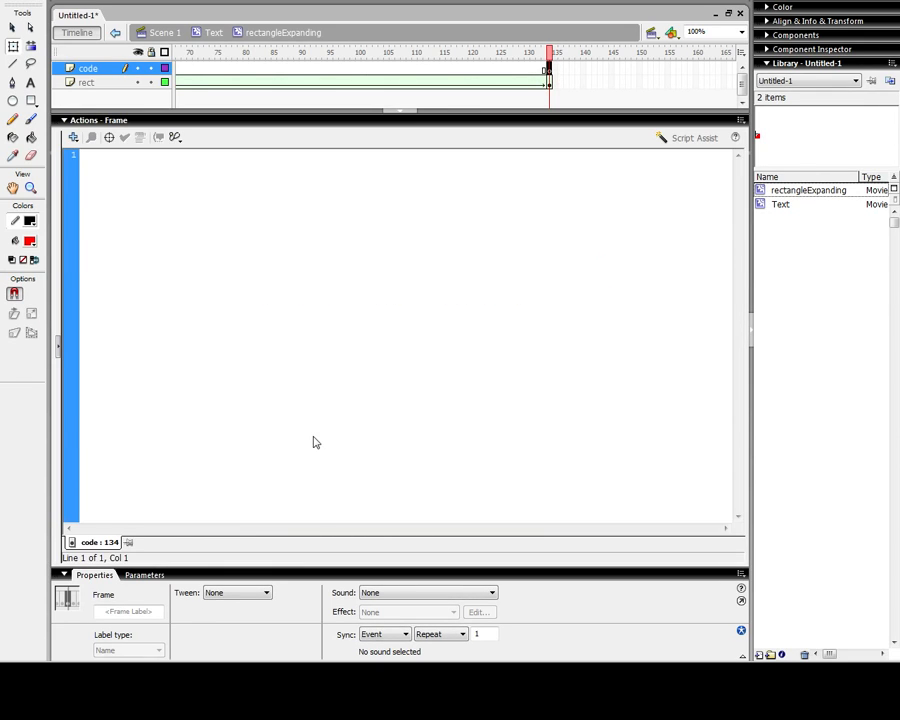
pyautogui.write('stop();')
pyautogui.press('Return')
# Test the movie and return to editing the Text clip.
pyautogui.hotkey('ctrl', 'Return')
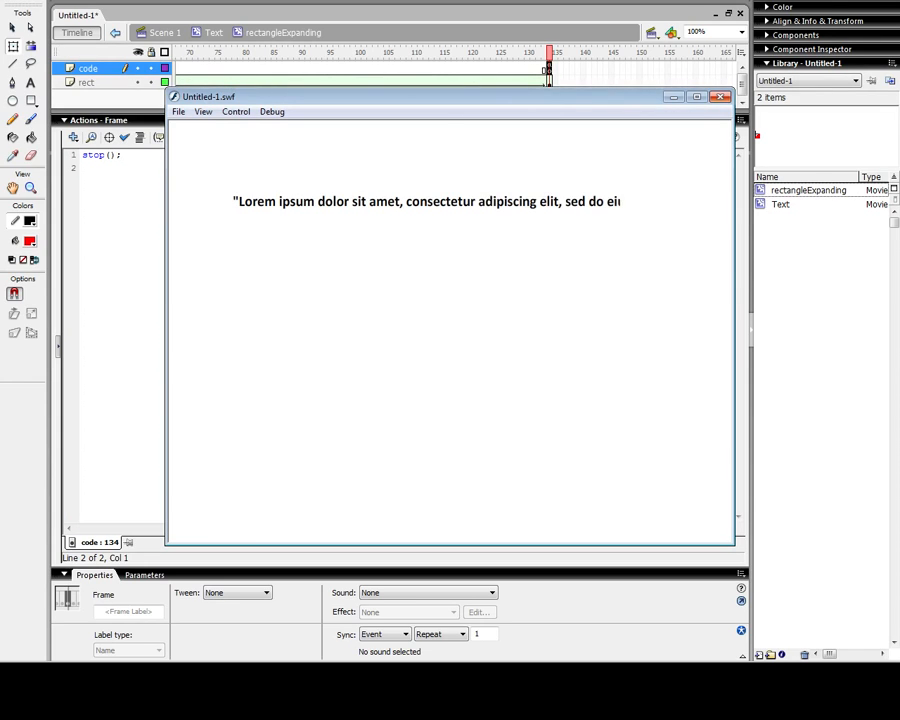
pyautogui.click(720, 97)
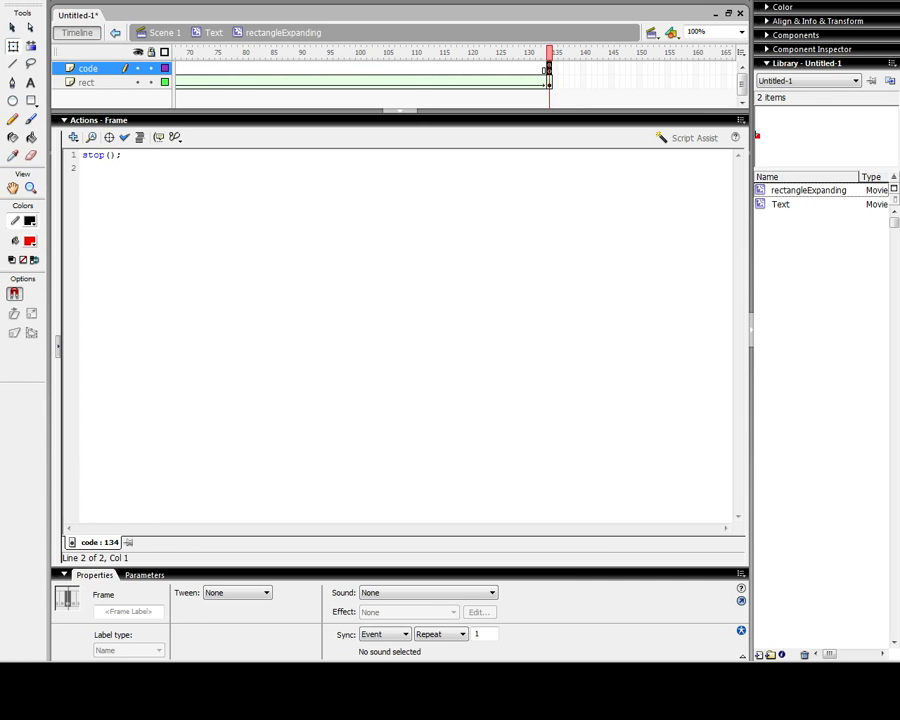
pyautogui.click(363, 201)
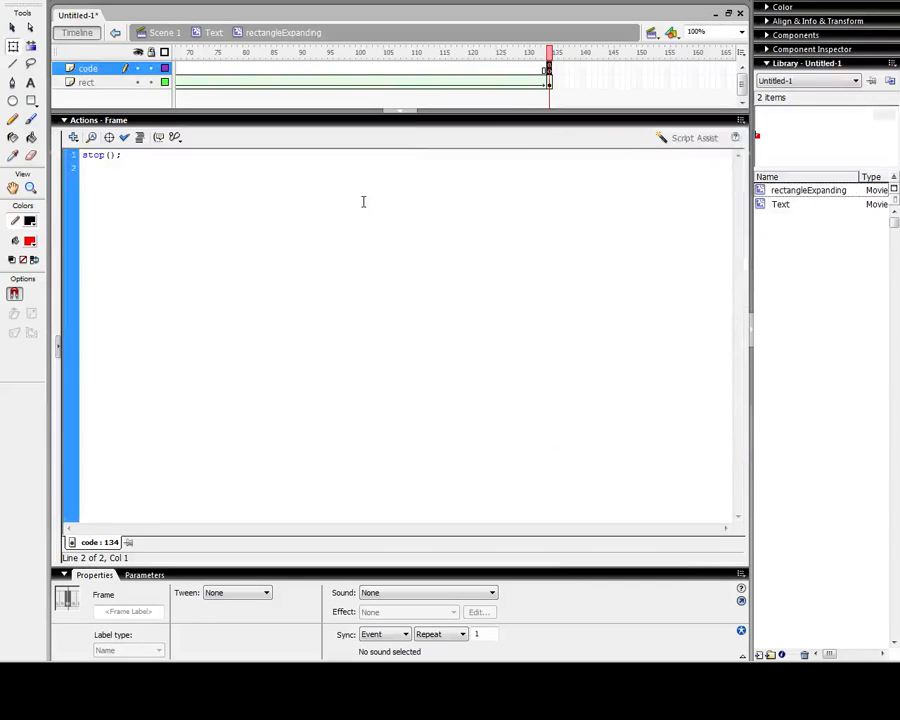
pyautogui.click(298, 121)
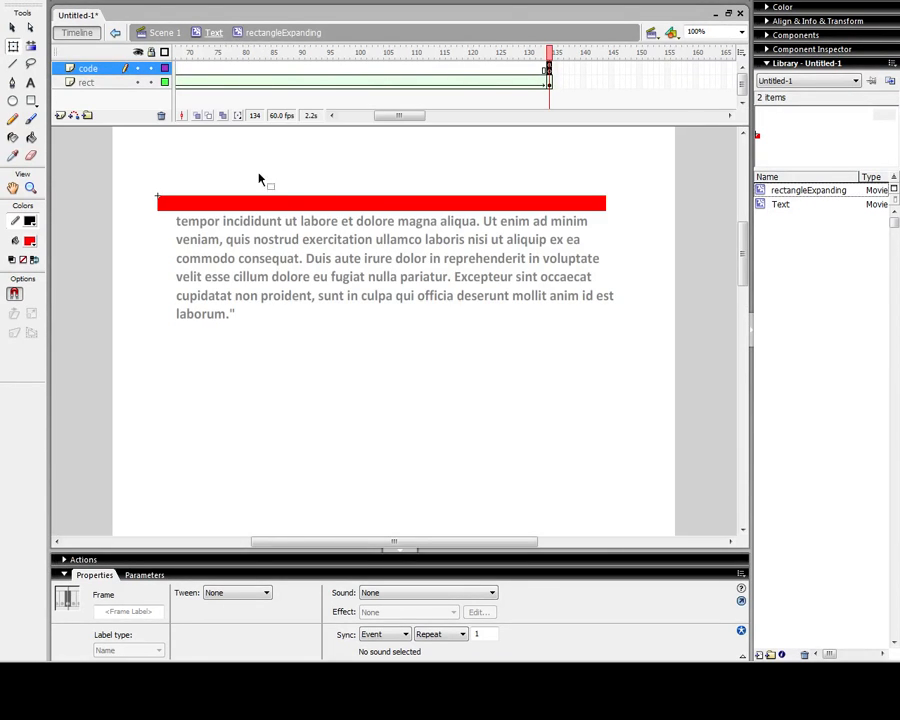
pyautogui.click(214, 35)
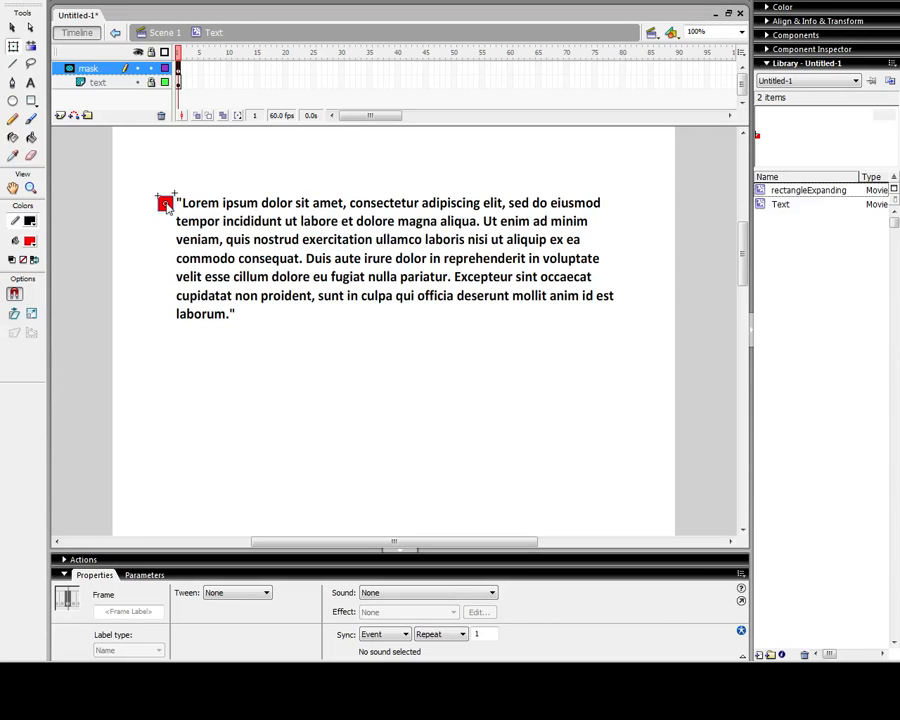
# Duplicate the rectangleExpanding instance in front of the second text line, at about X -24, Y 29.4.
pyautogui.moveTo(167, 210); pyautogui.dragTo(168, 228)
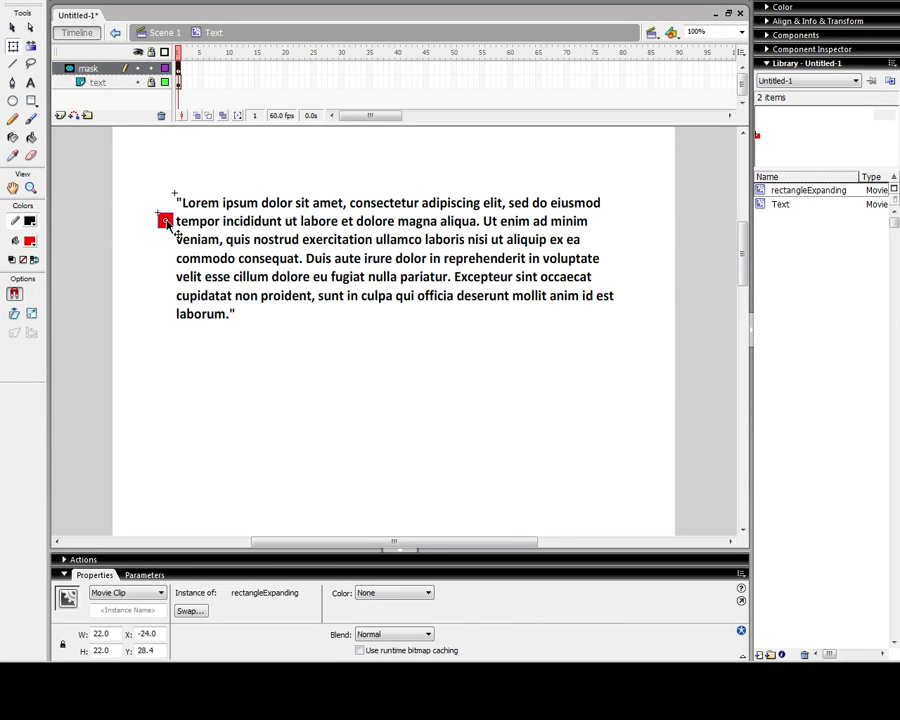
pyautogui.hotkey('ctrl', 'z')
pyautogui.click(12, 29)
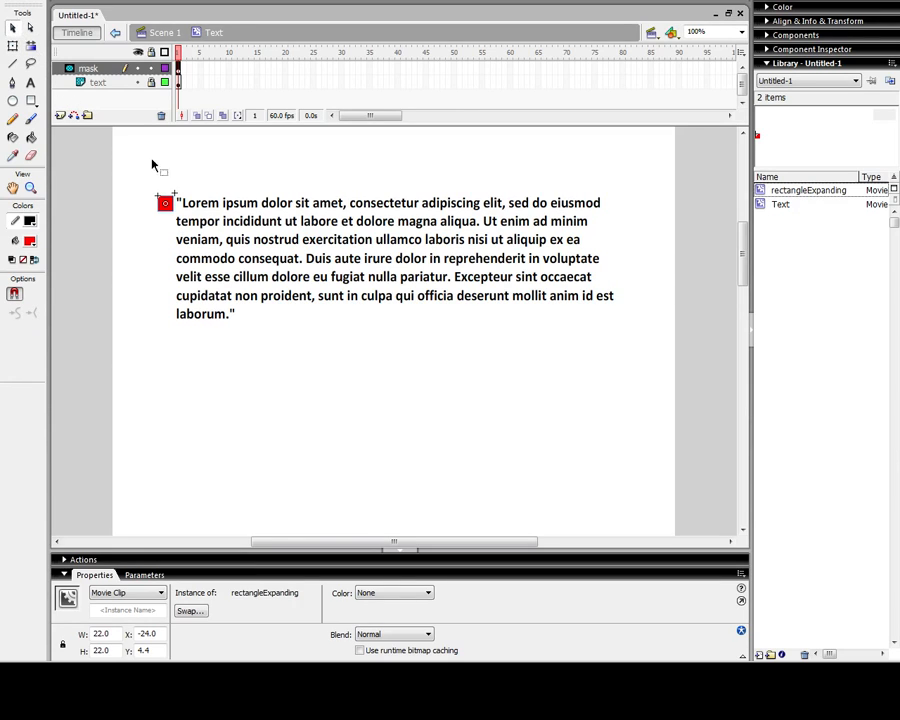
pyautogui.moveTo(165, 205); pyautogui.dragTo(168, 226)
# Test the movie to check how the two rectangleExpanding instances on the mask layer reveal the text.
pyautogui.hotkey('ctrl', 'Return')
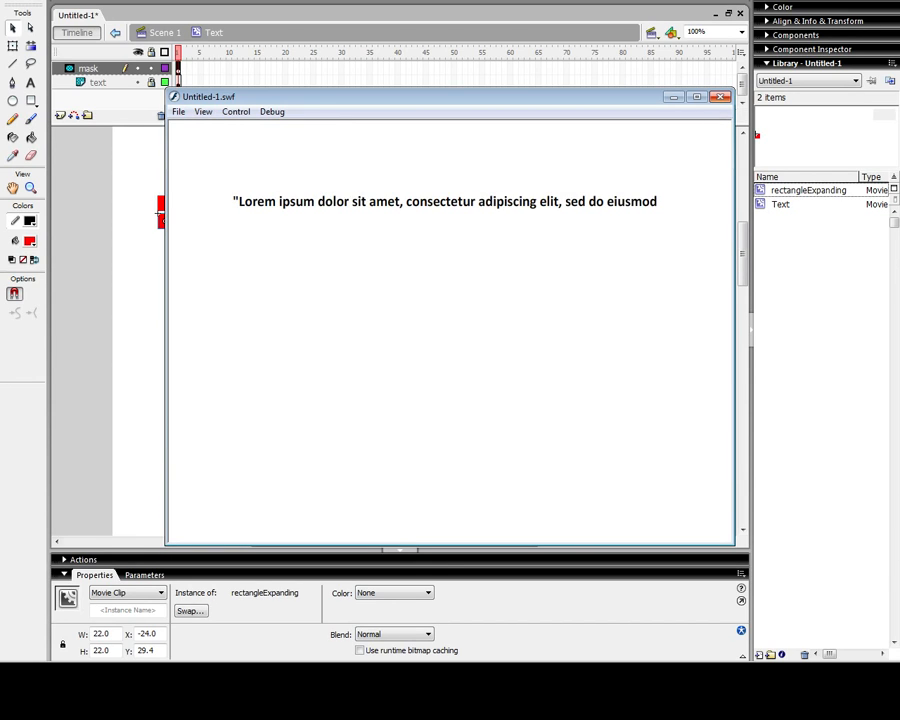
pyautogui.hotkey('ctrl', 'w')
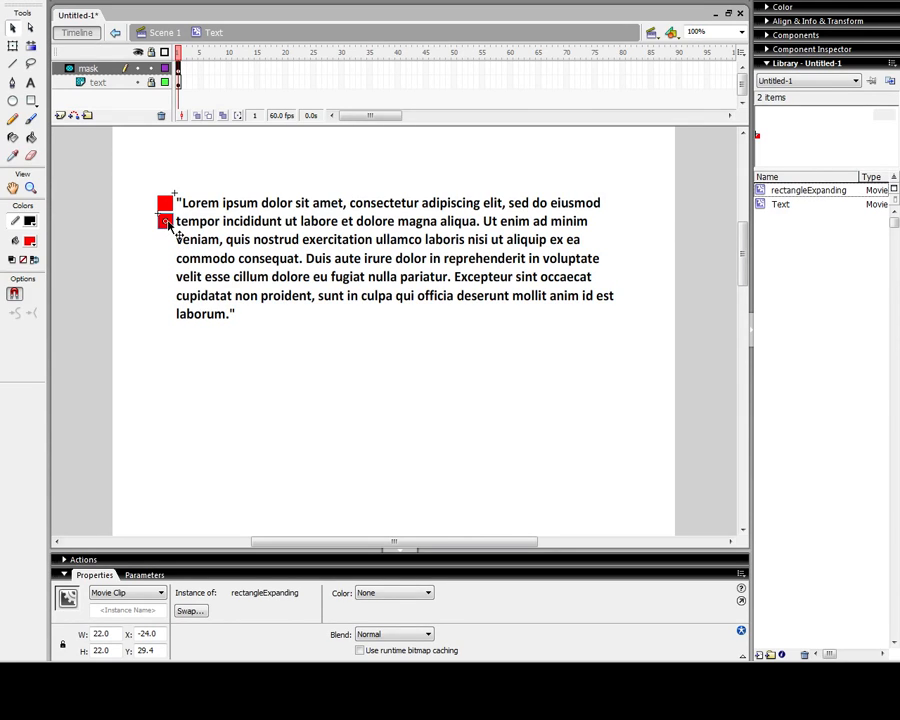
pyautogui.hotkey('ctrl', 'Return')
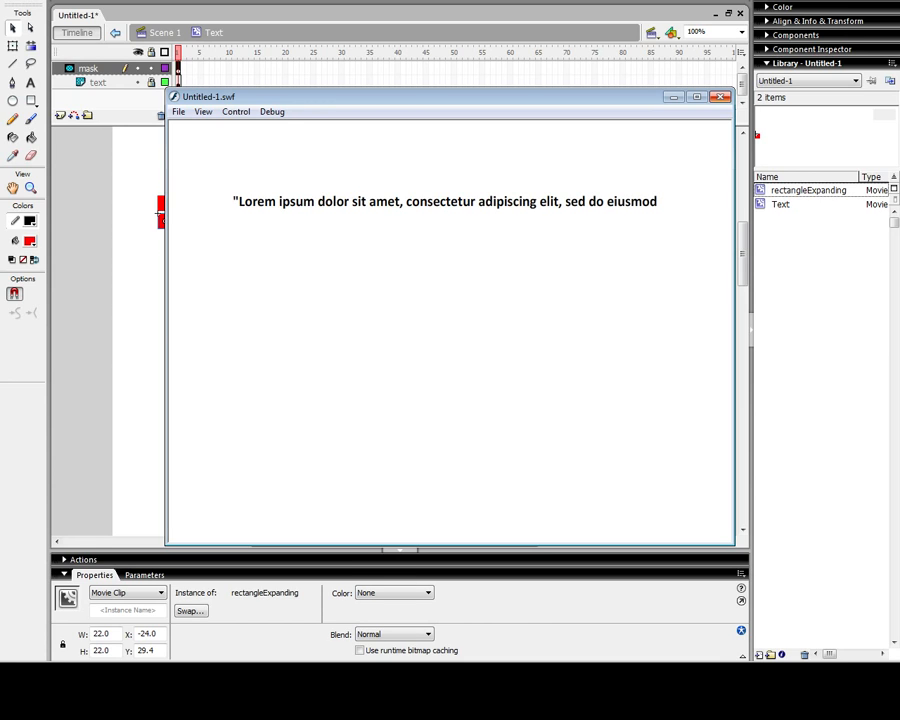
pyautogui.click(721, 97)
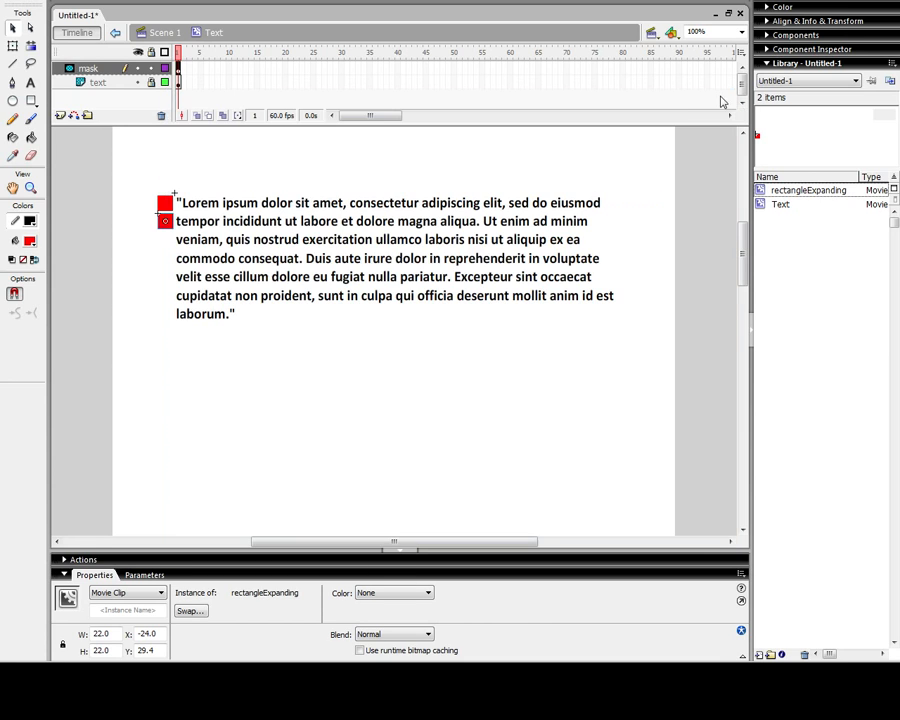
# Delete the duplicate rectangleExpanding instance, keeping only the one in front of the first text line.
pyautogui.doubleClick(166, 224)
pyautogui.doubleClick(172, 181)
pyautogui.click(166, 205)
pyautogui.press('Delete')
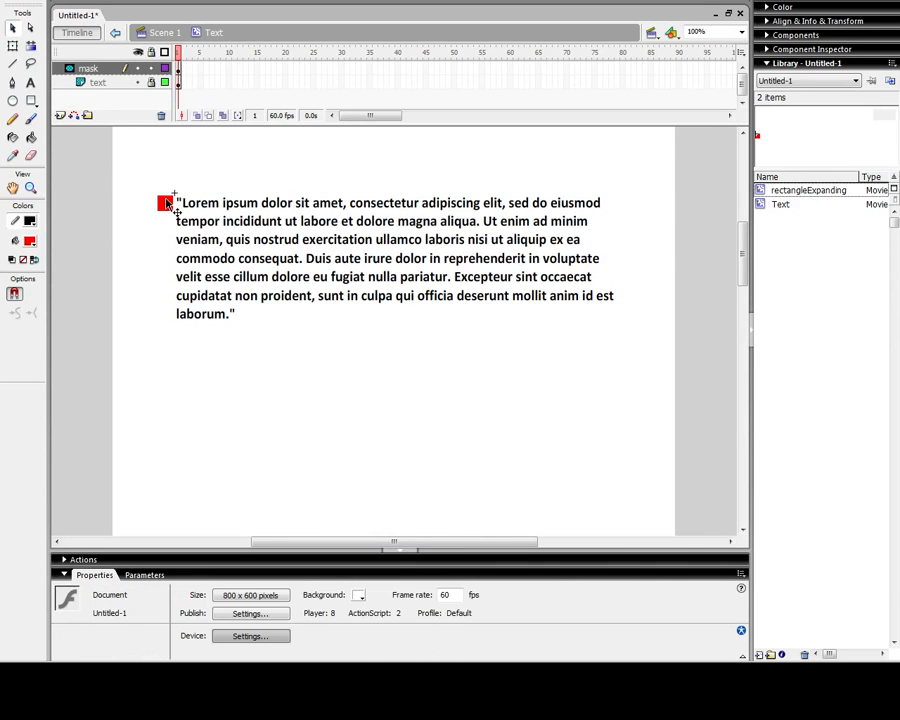
# Convert the rectangleExpanding instance on the mask layer to a movie clip symbol named rectHolder.
pyautogui.click(168, 205)
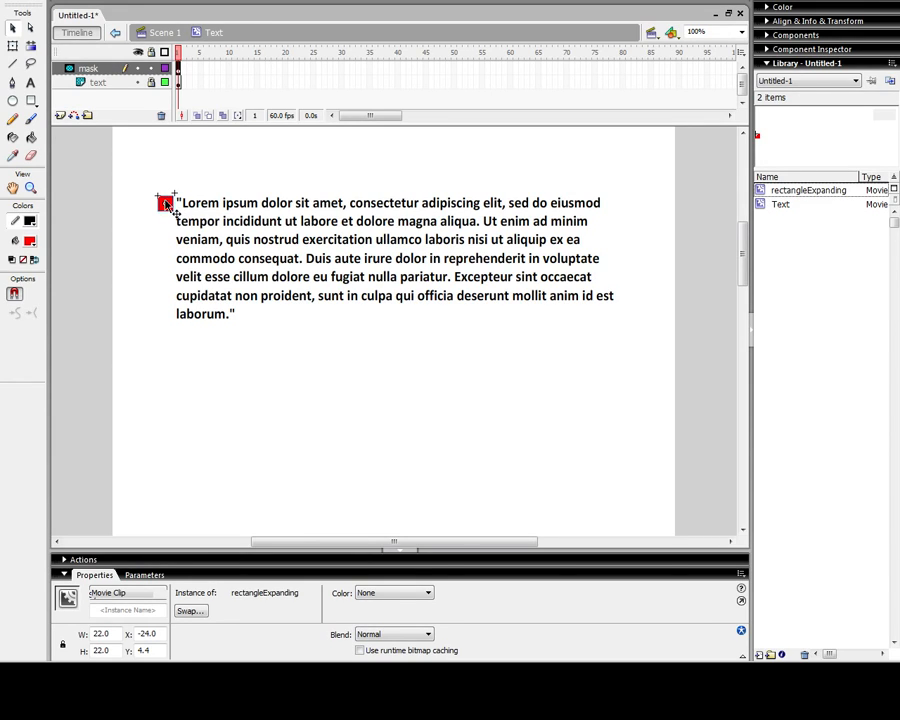
pyautogui.press('F8')
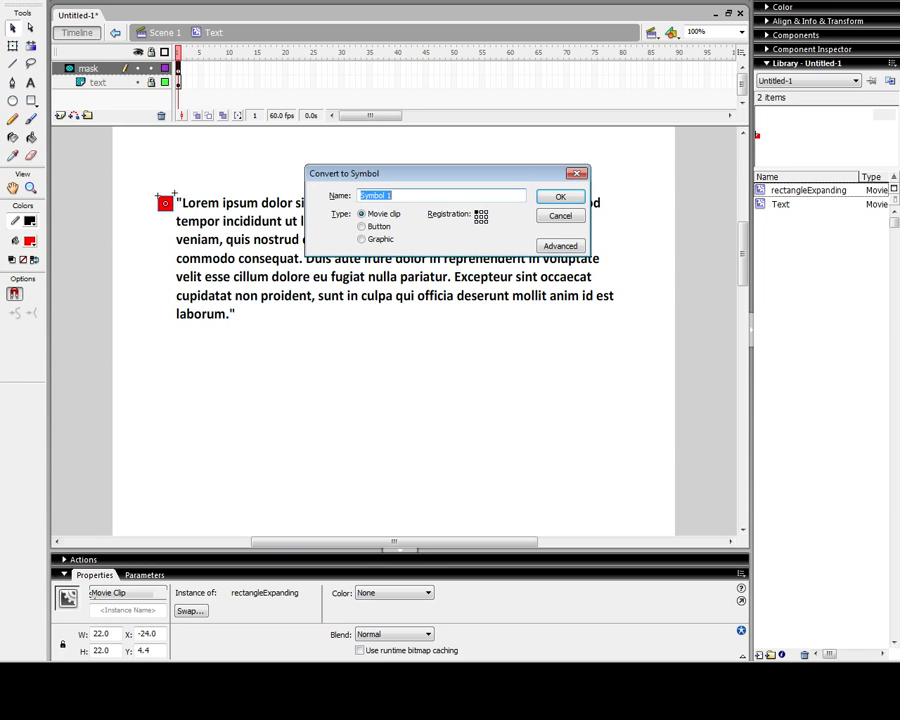
pyautogui.write('rectHolder')
pyautogui.press('Return')
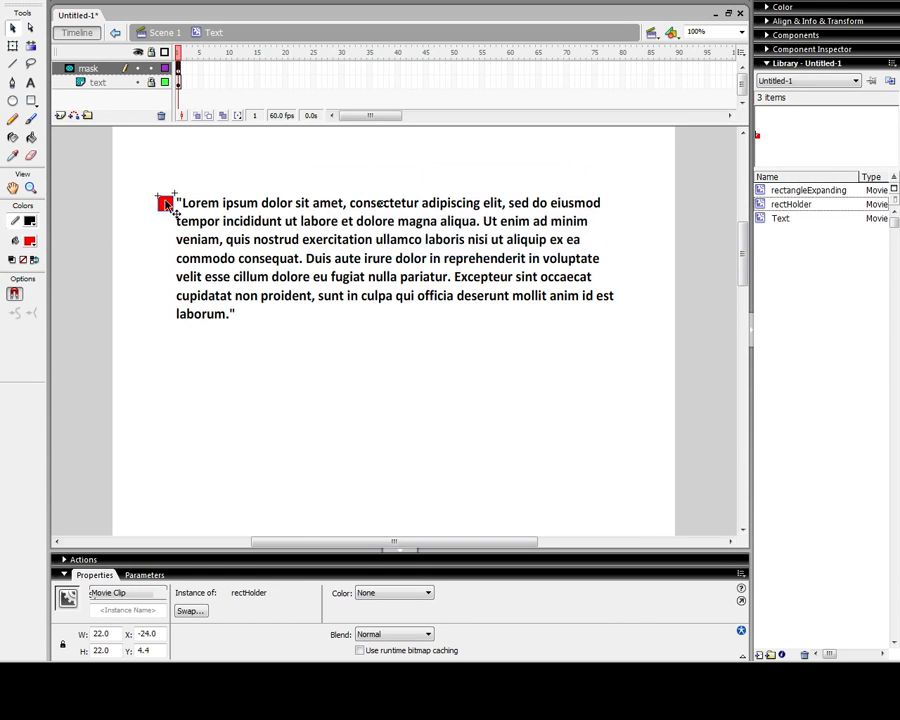
# Open the rectHolder clip for editing, checking the timeline of its nested rectangleExpanding clip.
pyautogui.doubleClick(167, 204)
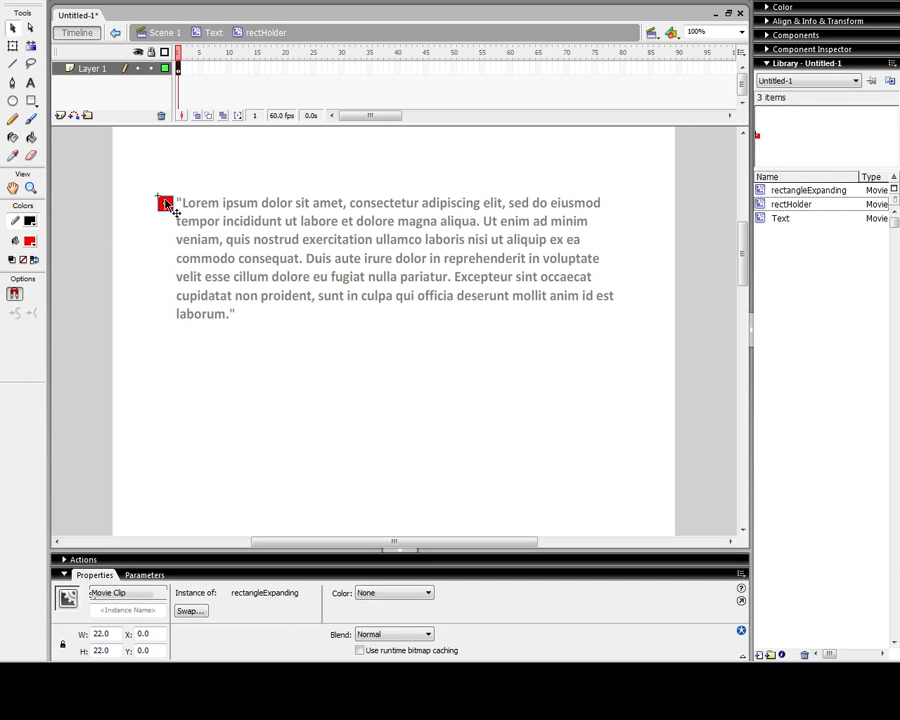
pyautogui.doubleClick(167, 204)
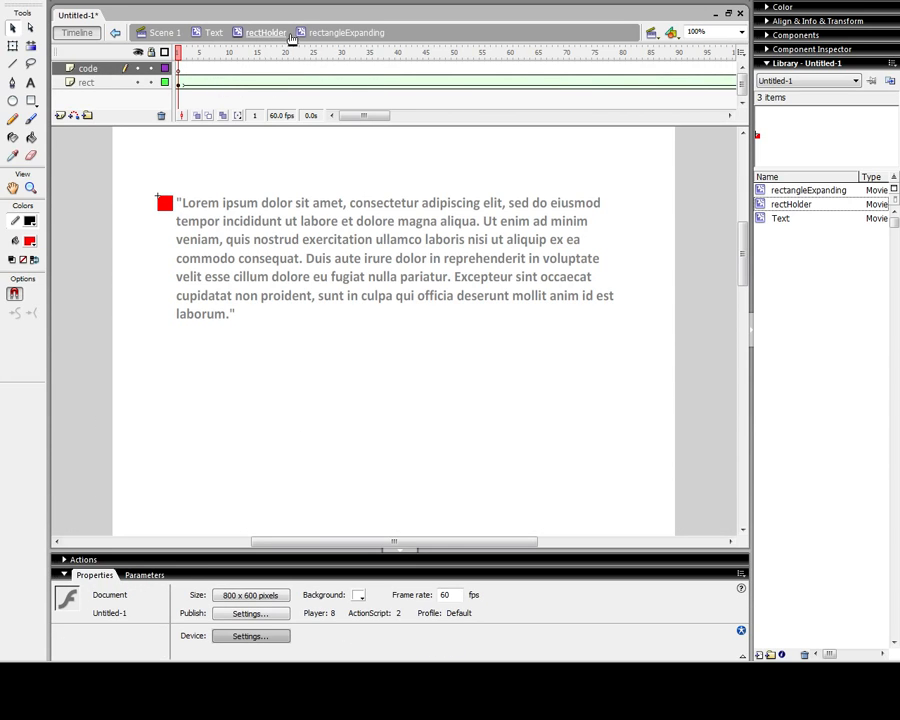
pyautogui.click(288, 33)
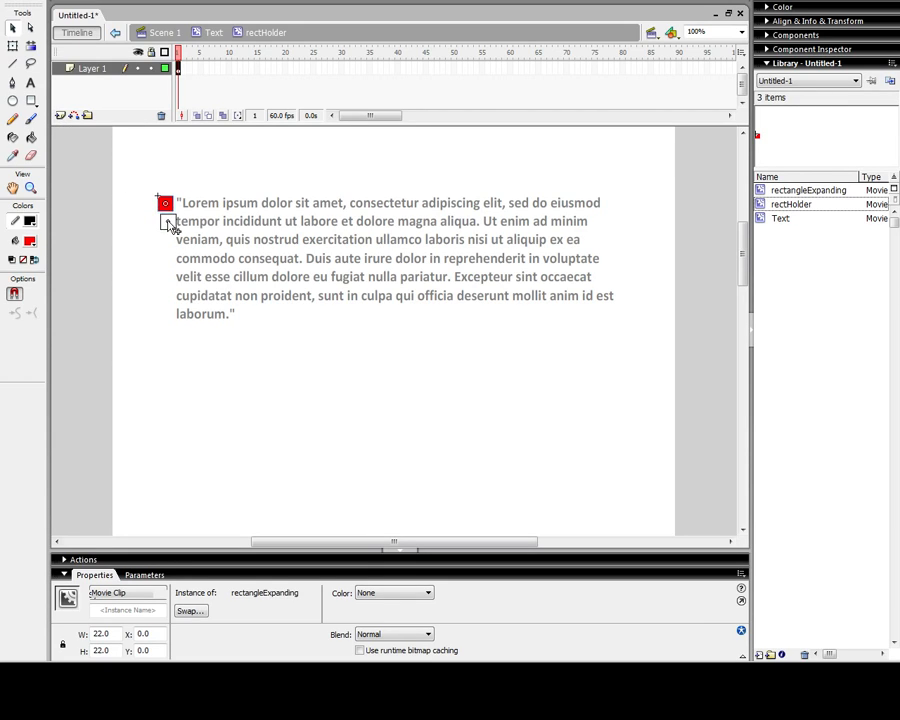
# Nudge the second rectangleExpanding instance up to fit its text line and copy it in front of the five remaining lines.
pyautogui.hotkey('ctrl', 'Return')
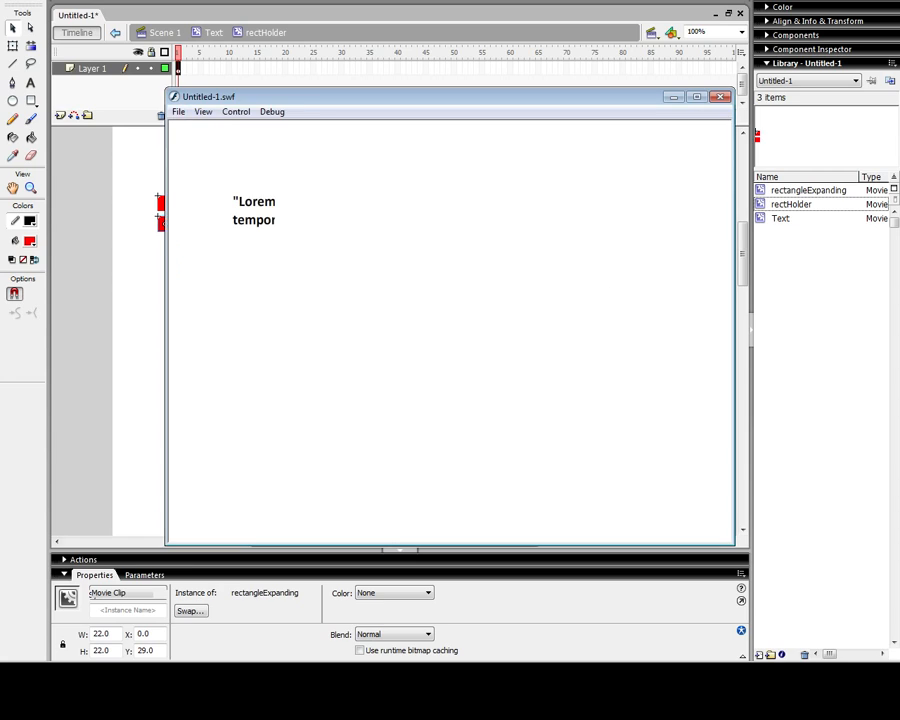
pyautogui.click(720, 98)
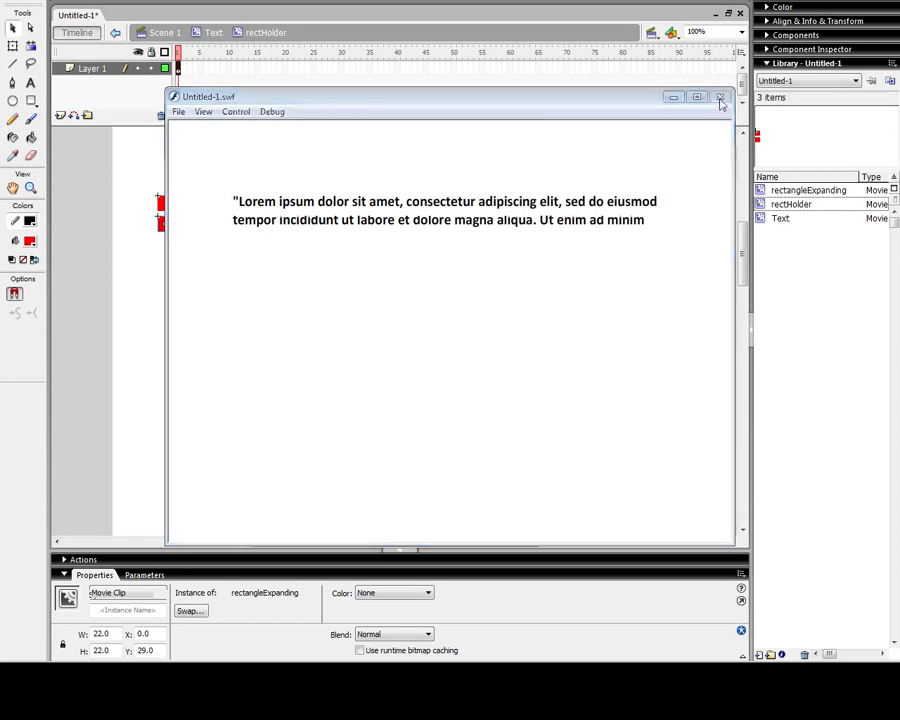
pyautogui.press('Up')
pyautogui.press('Up')
pyautogui.press('Up')
pyautogui.press('Up')
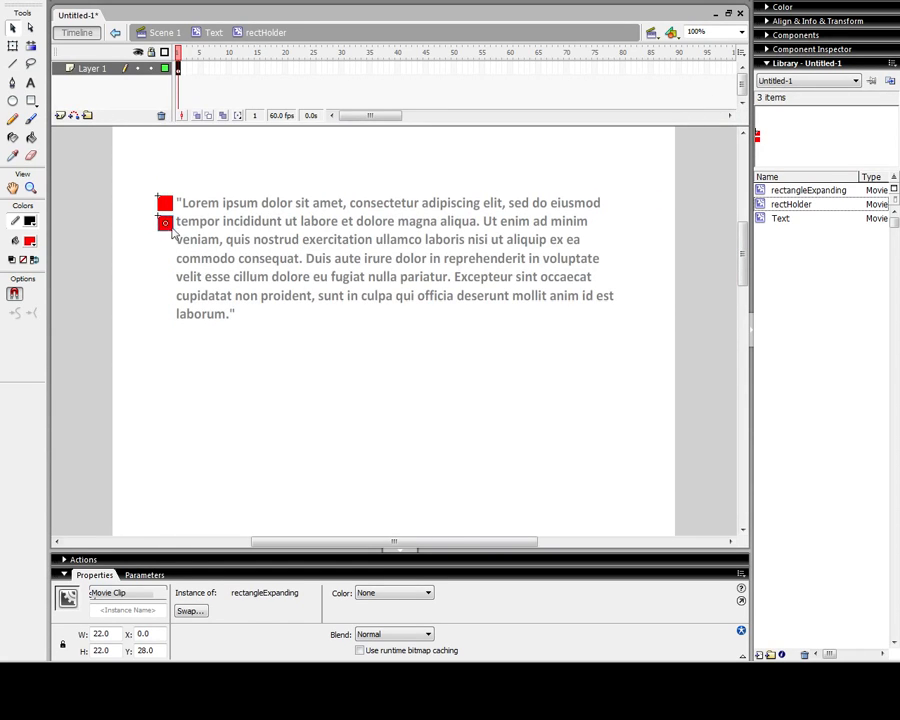
pyautogui.keyDown('alt'); pyautogui.moveTo(167, 229); pyautogui.dragTo(190, 328); pyautogui.keyUp('alt')
# Centre-align the seven rectangles at X -1 with even vertical spacing, and test how they reveal the text.
pyautogui.click(800, 21)
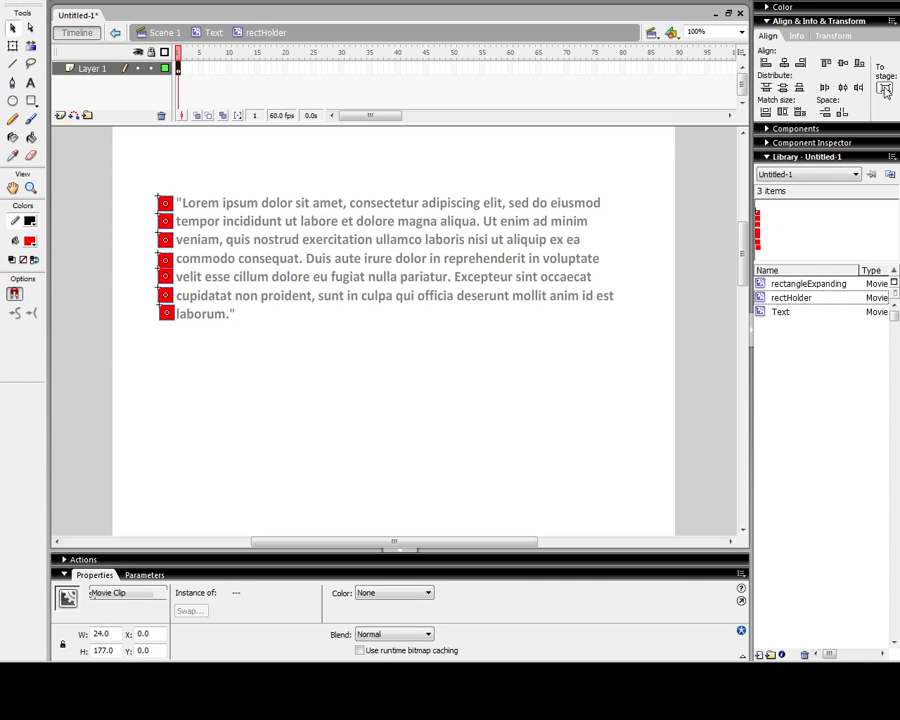
pyautogui.click(785, 63)
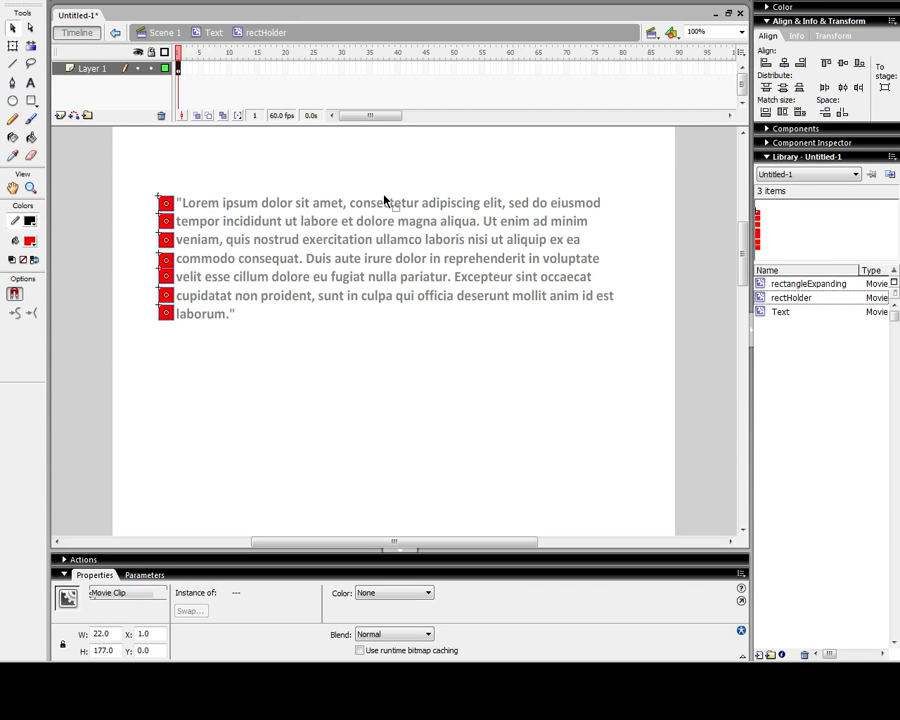
pyautogui.press('Left')
pyautogui.press('Left')
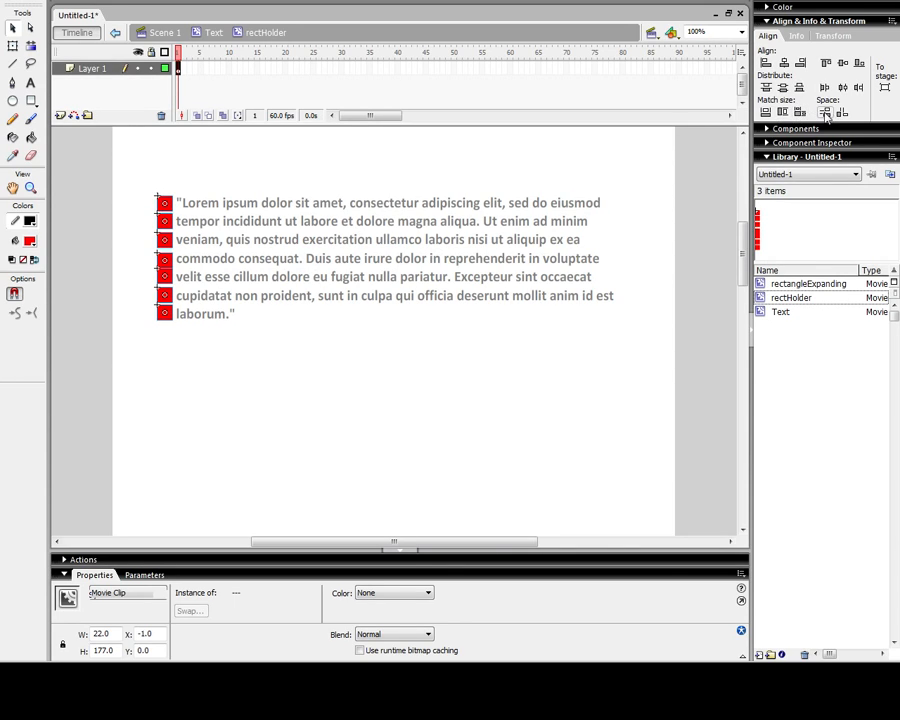
pyautogui.click(826, 113)
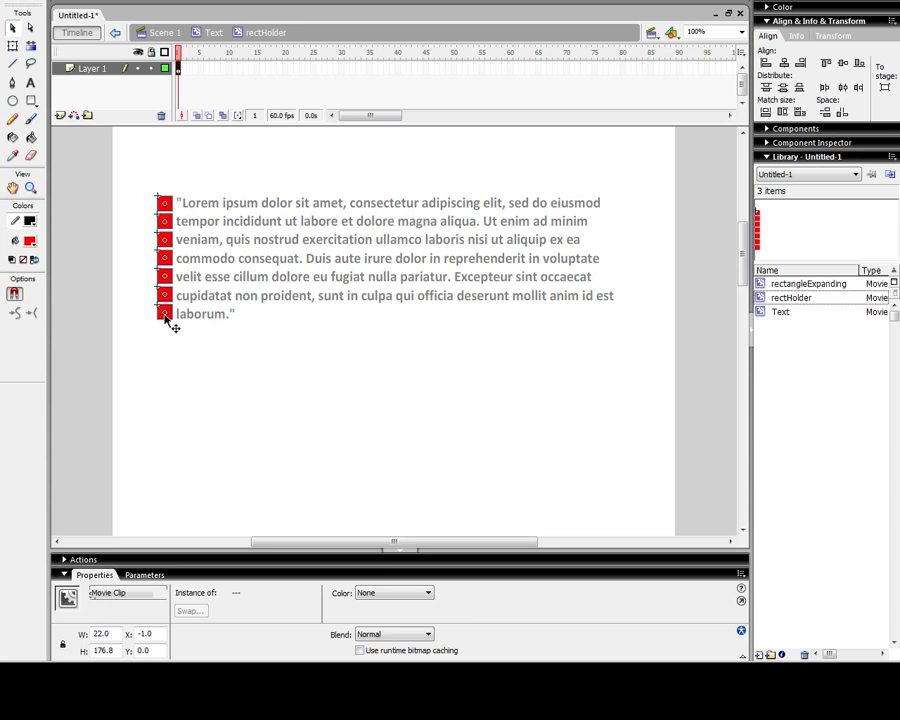
pyautogui.hotkey('ctrl', 'Return')
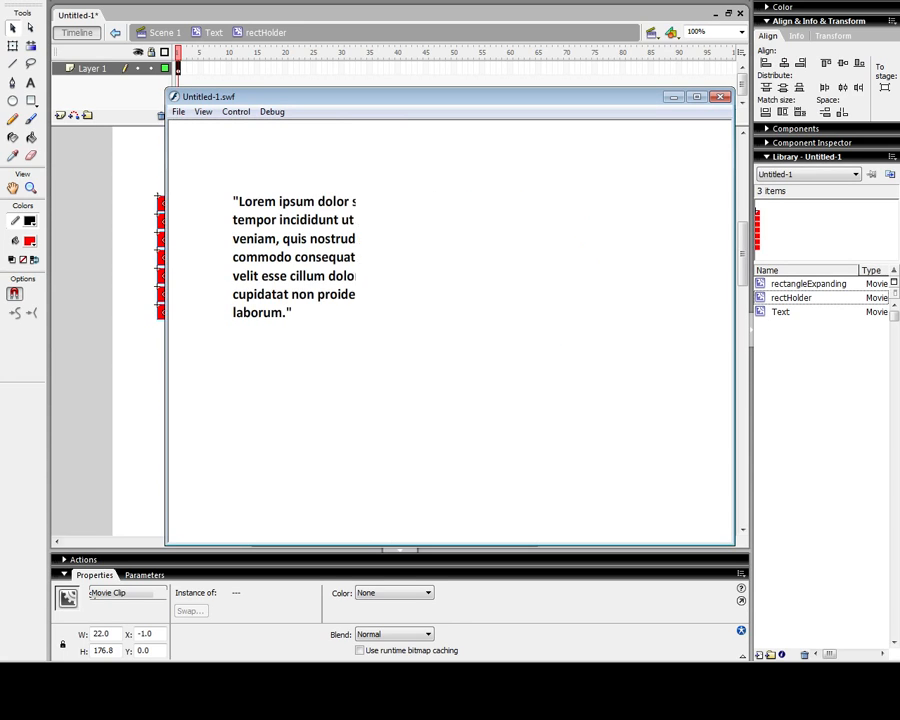
pyautogui.click(724, 96)
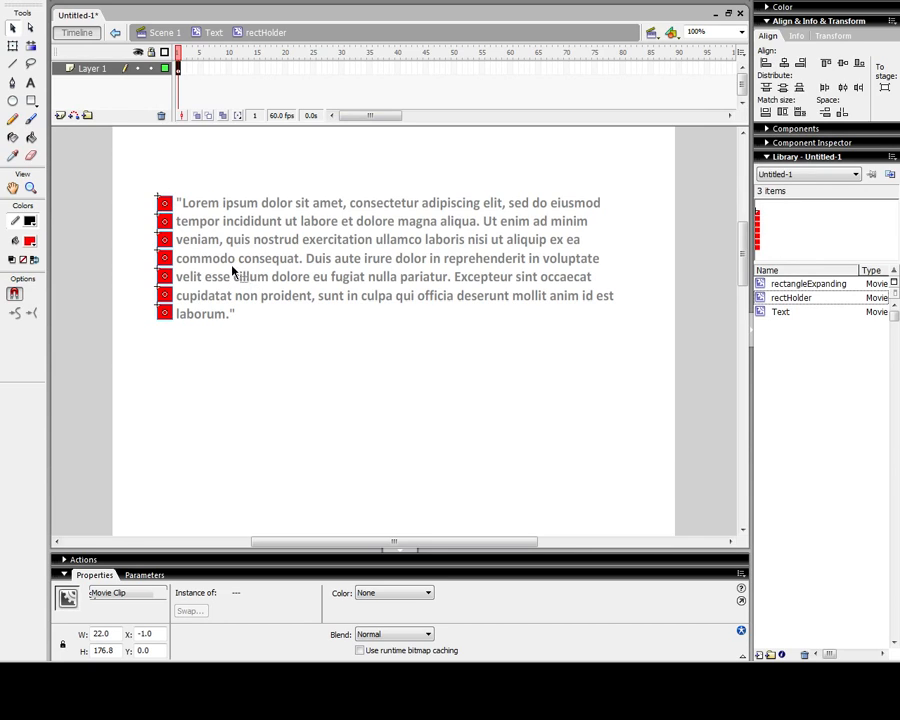
# Distribute the seven rectangles to separate layers and enlarge the timeline to show all of them.
pyautogui.rightClick(164, 204)
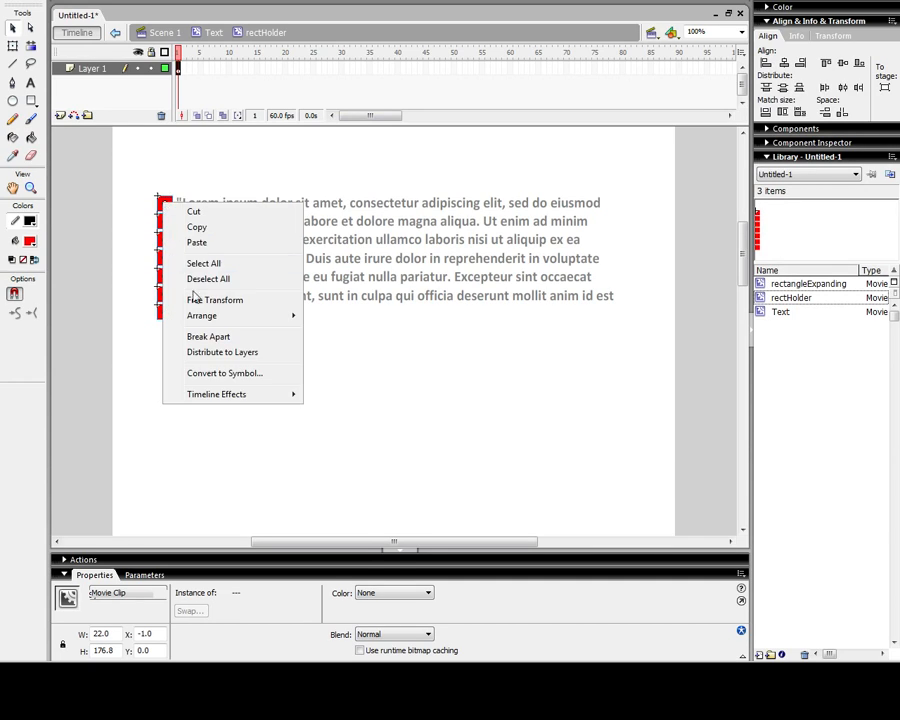
pyautogui.click(209, 353)
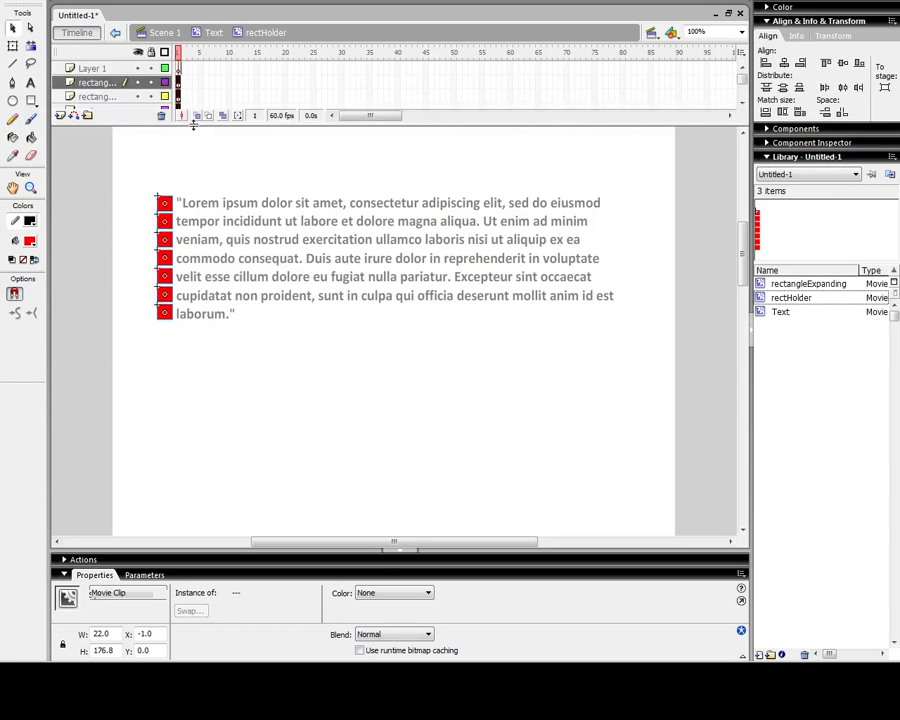
pyautogui.moveTo(194, 124); pyautogui.dragTo(207, 215)
# Stagger the keyframes of the second to seventh lines' rectangles to frames 25, 50, 75, 100, 125 and 150.
pyautogui.click(178, 82)
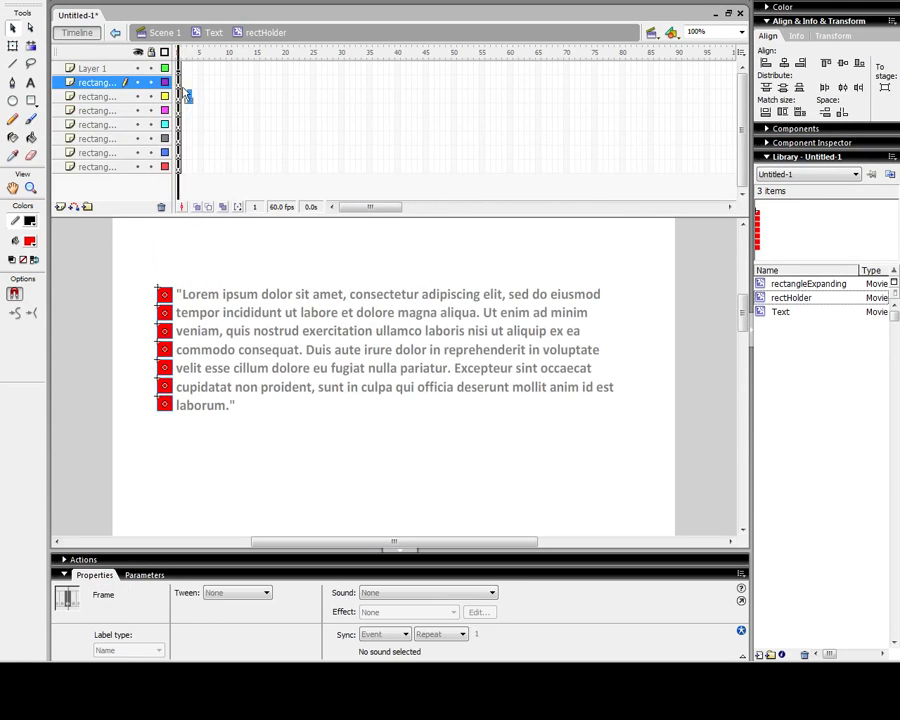
pyautogui.click(178, 96)
pyautogui.keyDown('shift'); pyautogui.click(180, 158); pyautogui.keyUp('shift')
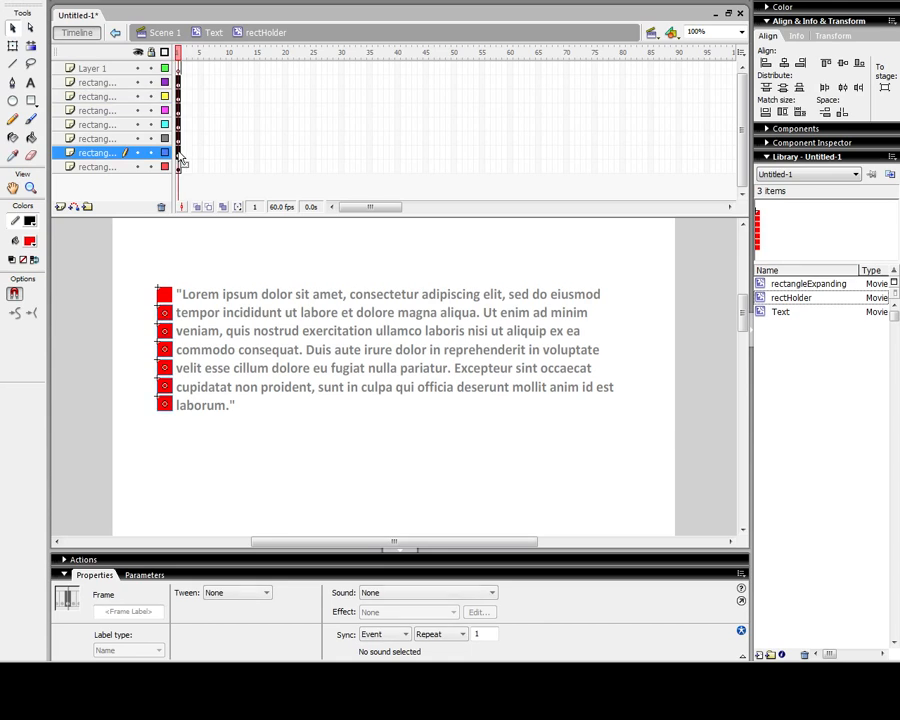
pyautogui.moveTo(180, 158); pyautogui.dragTo(316, 160)
pyautogui.moveTo(311, 100); pyautogui.dragTo(452, 140)
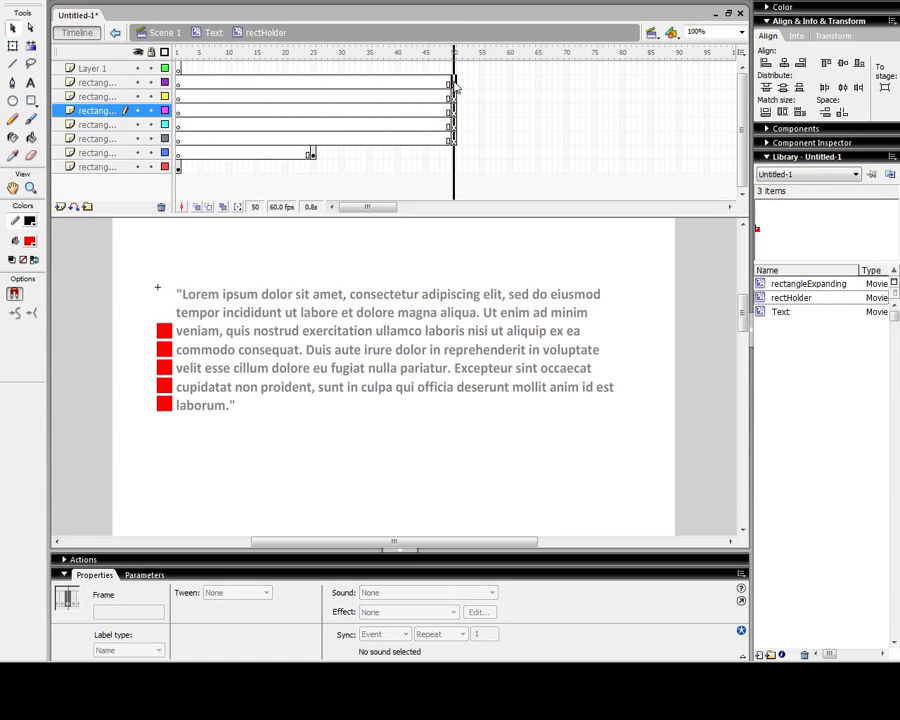
pyautogui.moveTo(452, 84); pyautogui.dragTo(594, 128)
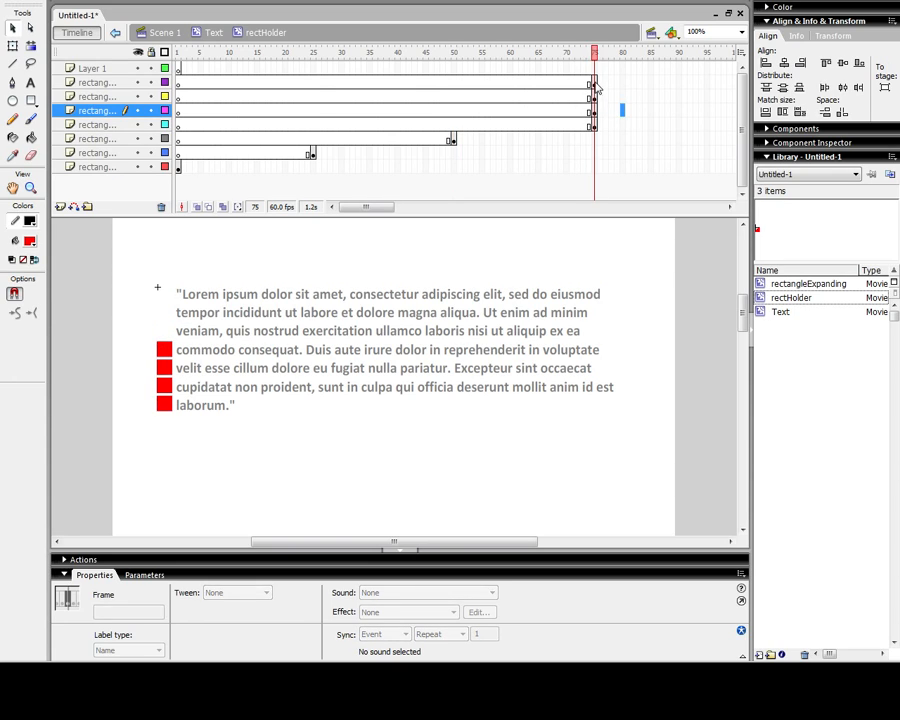
pyautogui.moveTo(595, 83); pyautogui.dragTo(734, 110)
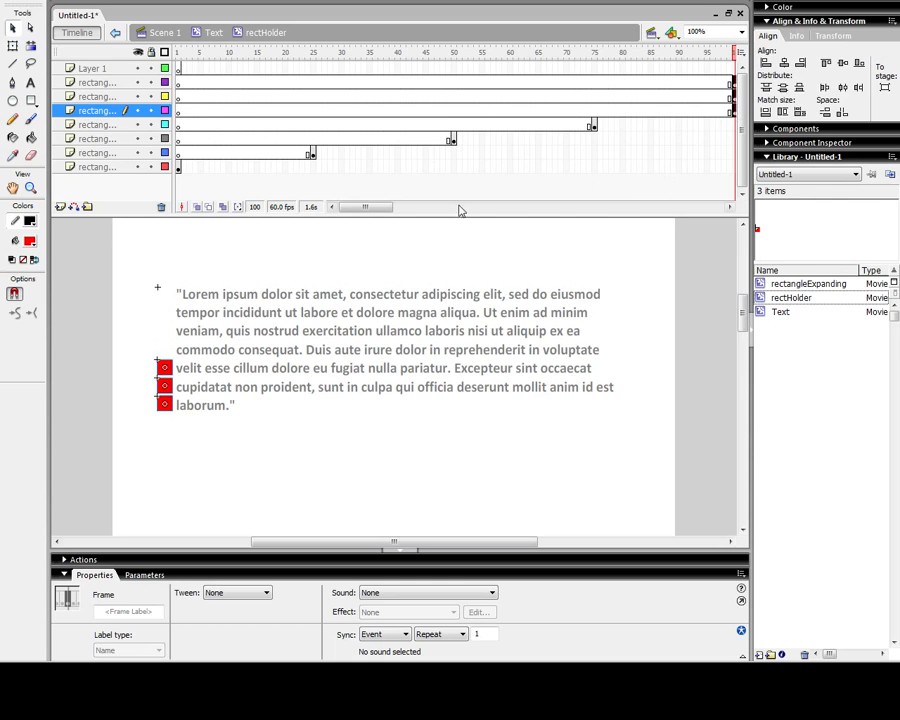
pyautogui.moveTo(366, 207); pyautogui.dragTo(398, 207)
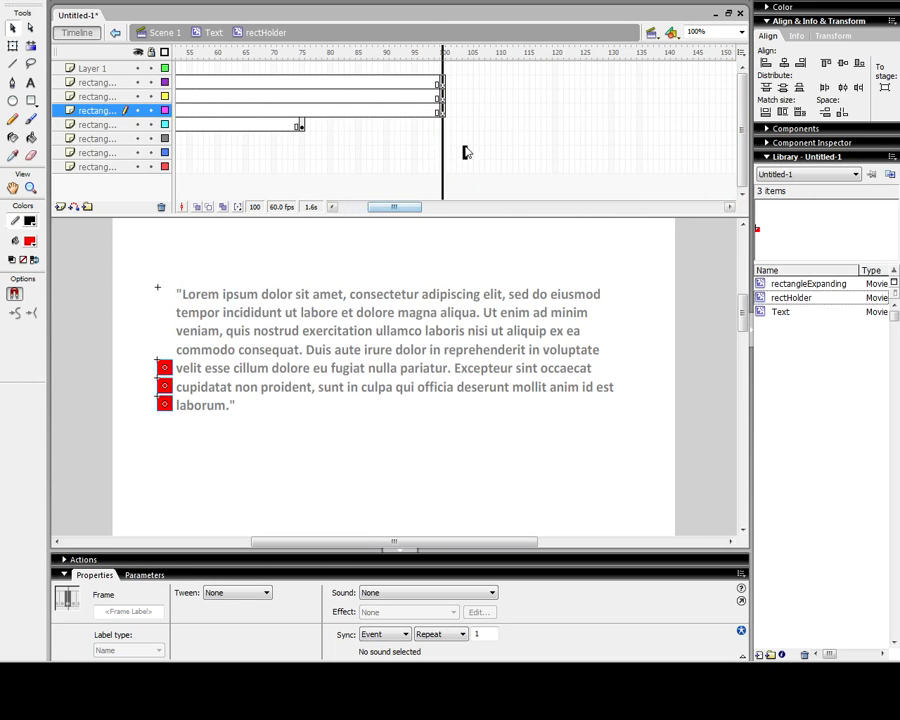
pyautogui.moveTo(465, 148); pyautogui.dragTo(464, 139)
pyautogui.moveTo(443, 84); pyautogui.dragTo(722, 88)
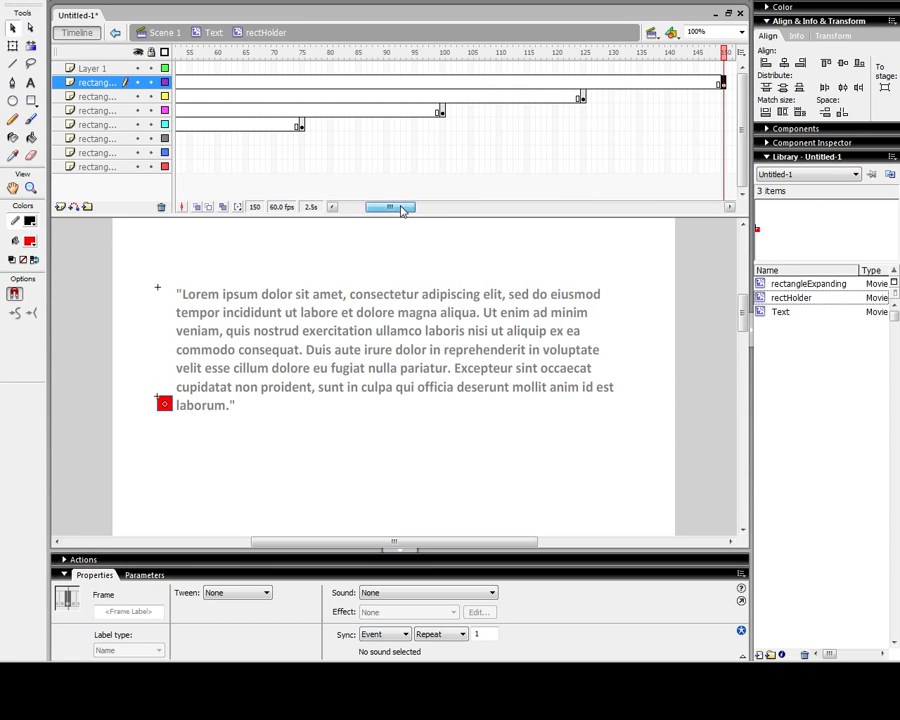
# Play the rectHolder timeline and examine where each layer's rectangle keyframe sits.
pyautogui.moveTo(400, 206); pyautogui.dragTo(376, 208)
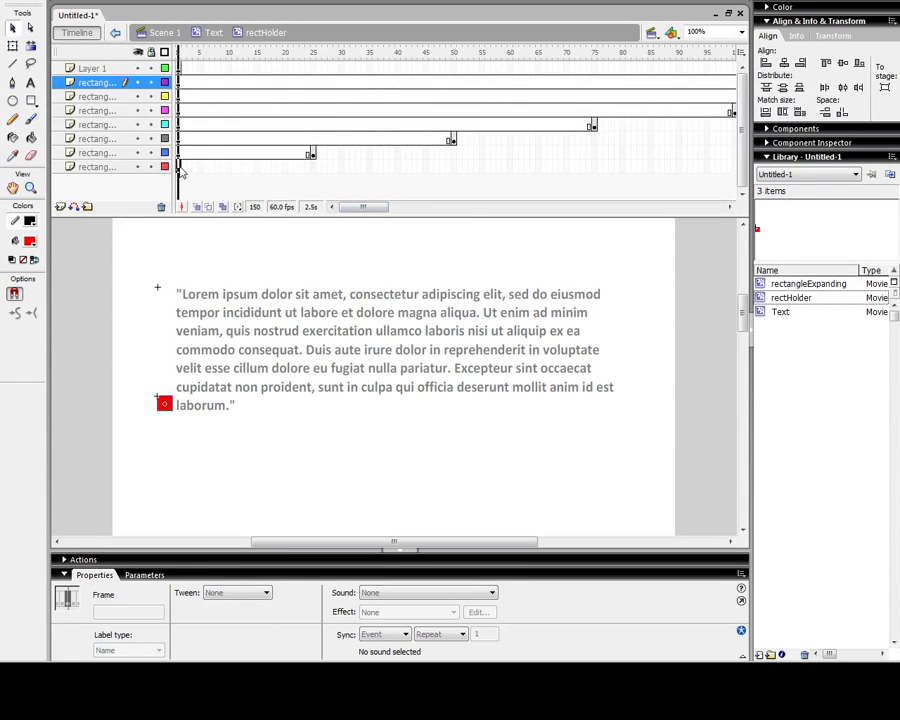
pyautogui.click(180, 167)
pyautogui.click(184, 170)
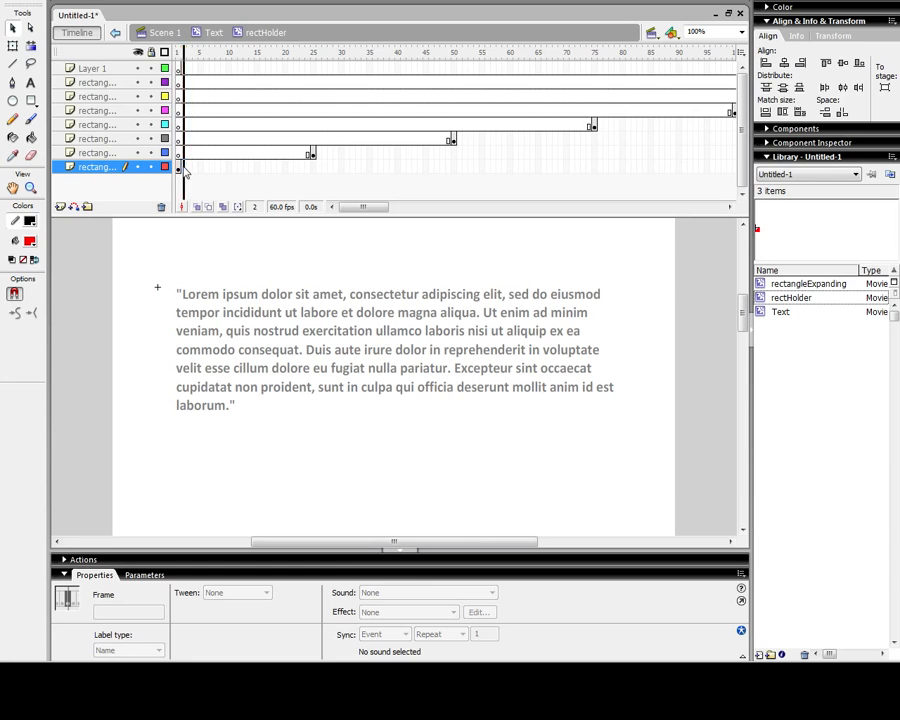
pyautogui.press('Return')
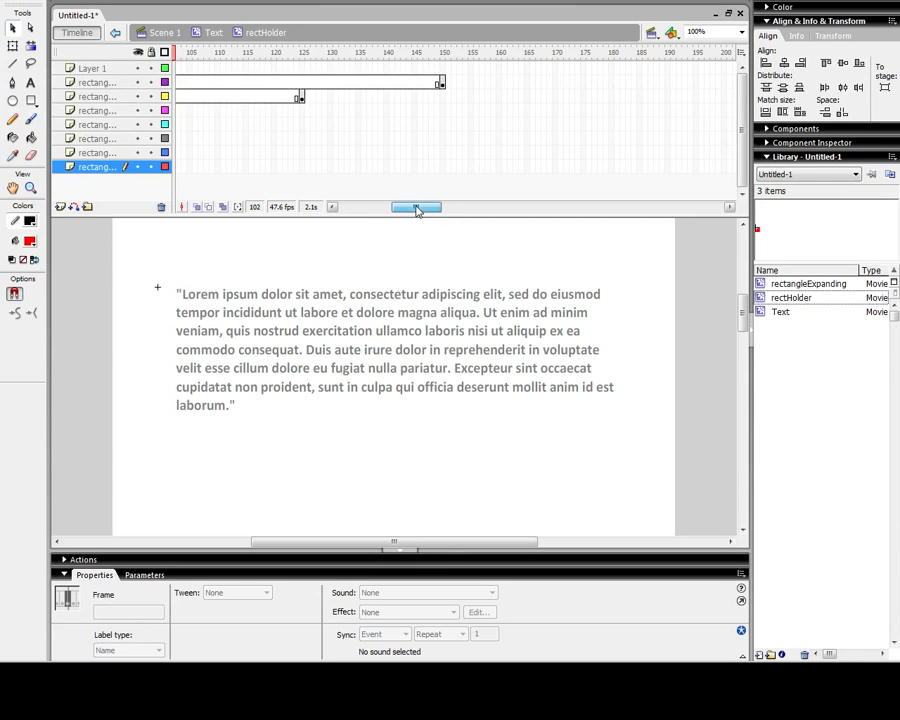
pyautogui.moveTo(417, 210); pyautogui.dragTo(430, 210)
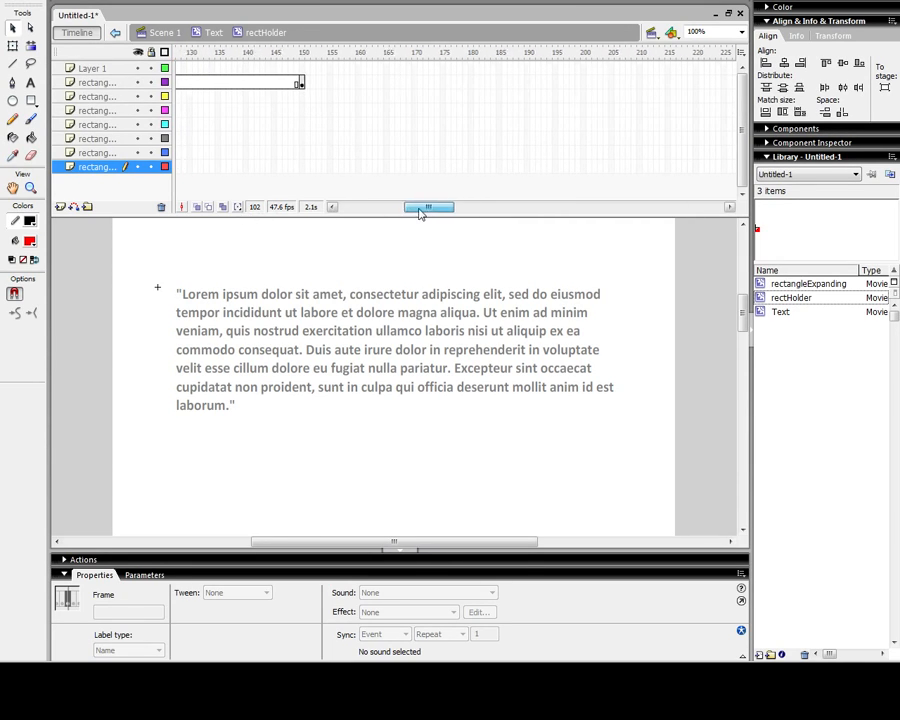
pyautogui.moveTo(422, 208); pyautogui.dragTo(313, 212)
pyautogui.click(183, 170)
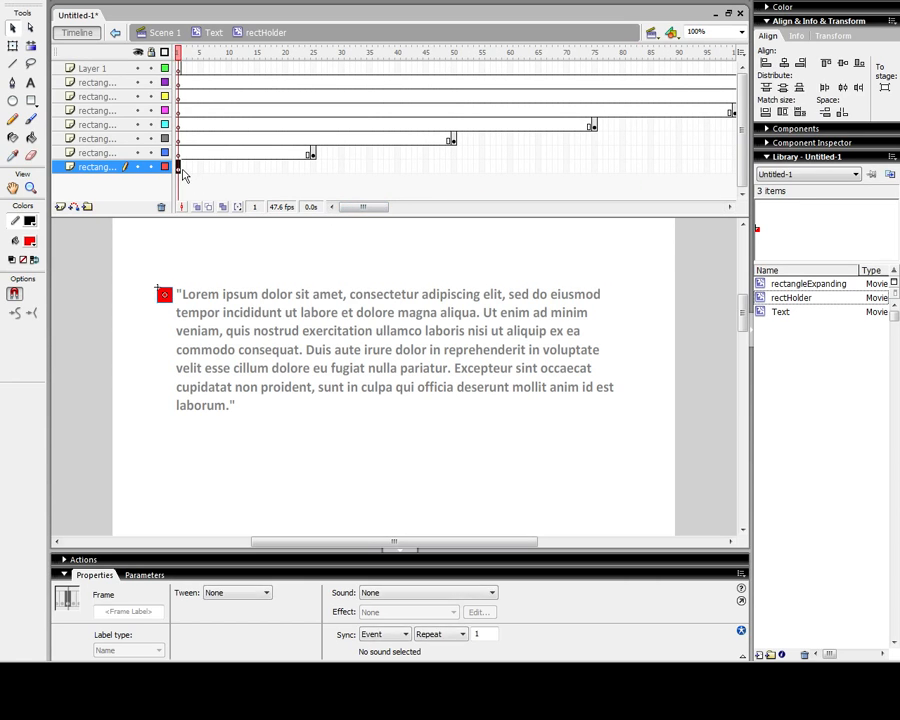
pyautogui.click(267, 170)
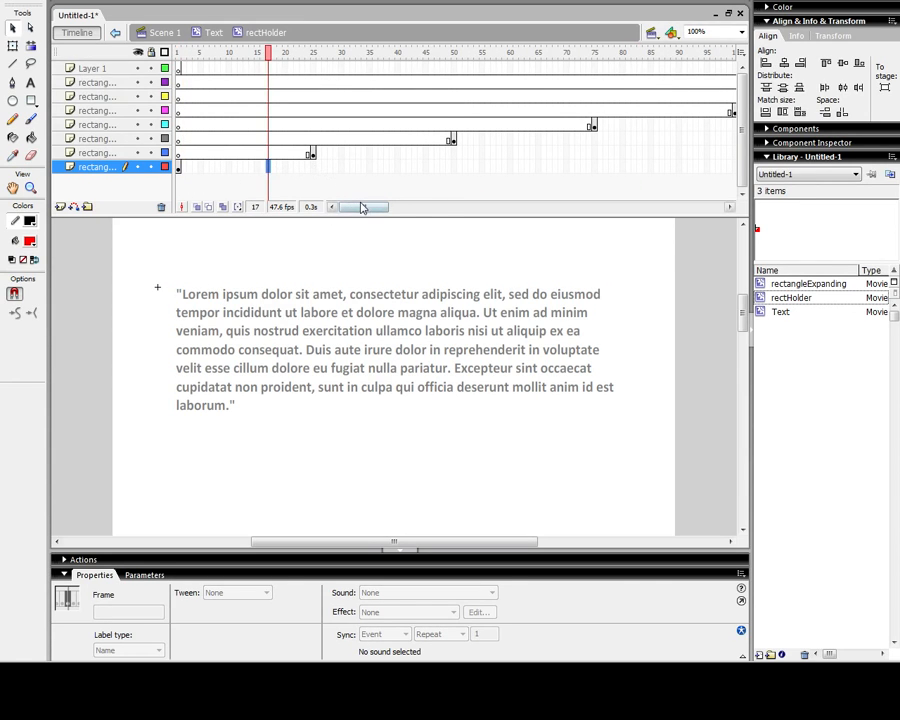
# Extend all rectHolder layers to frame 245 and test the staggered line-by-line reveal.
pyautogui.moveTo(363, 209); pyautogui.dragTo(463, 207)
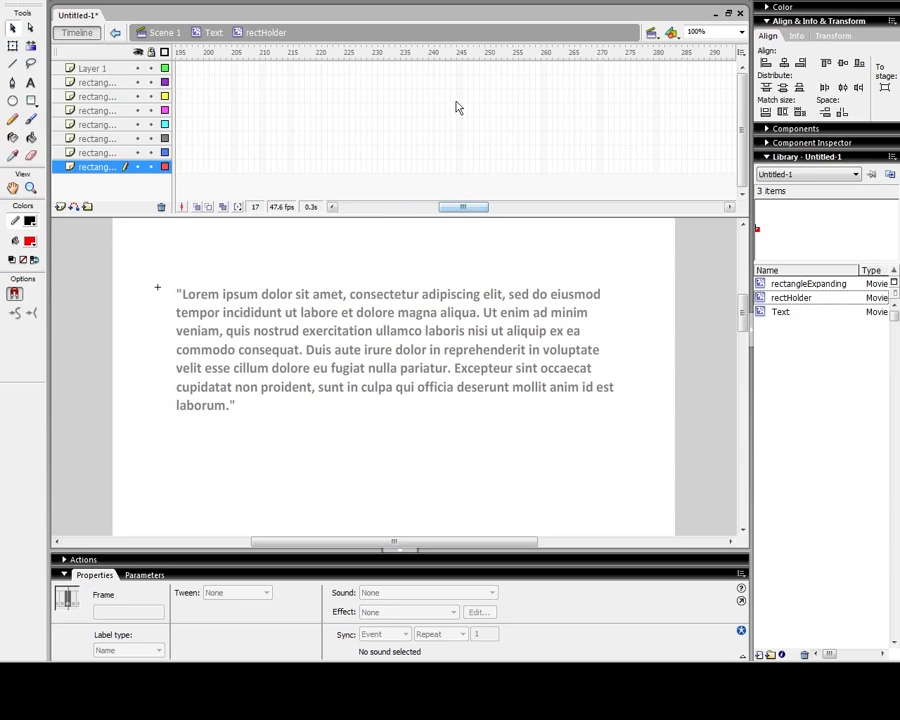
pyautogui.moveTo(459, 68); pyautogui.dragTo(458, 168)
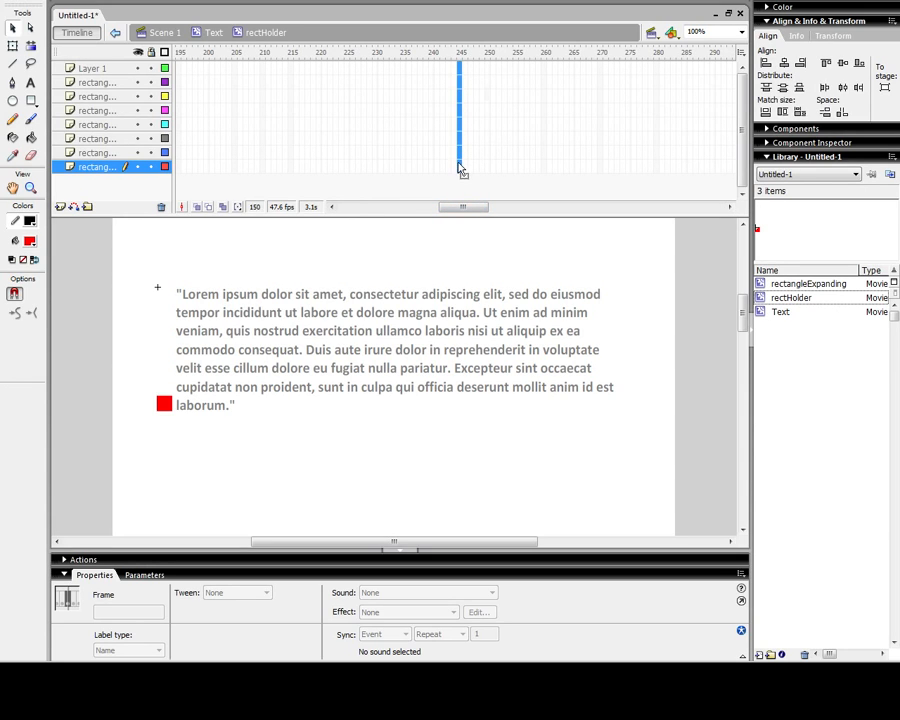
pyautogui.press('F6')
pyautogui.hotkey('ctrl', 'Return')
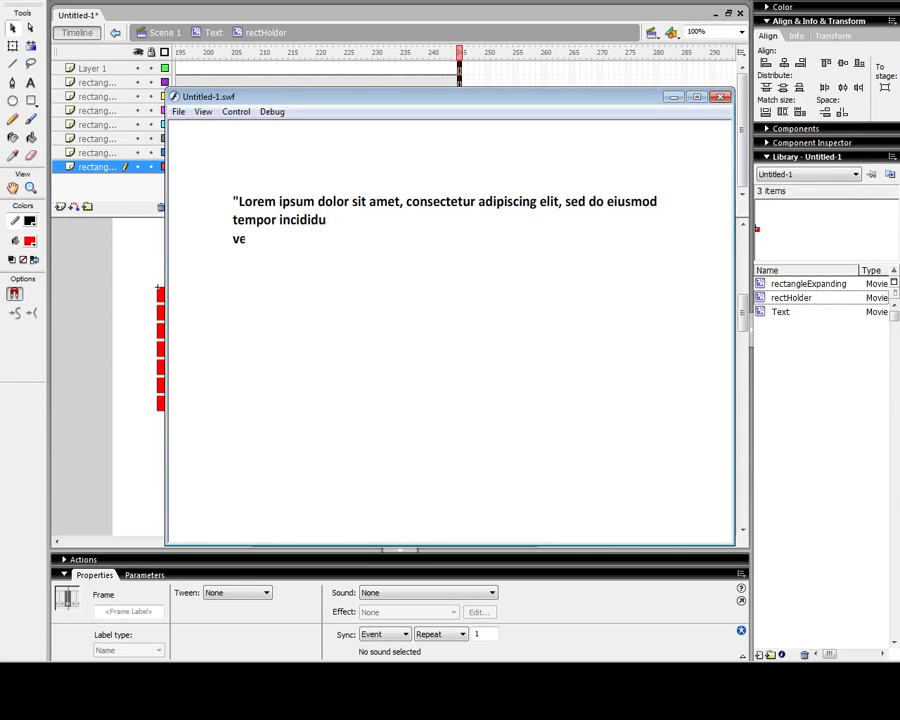
pyautogui.click(723, 96)
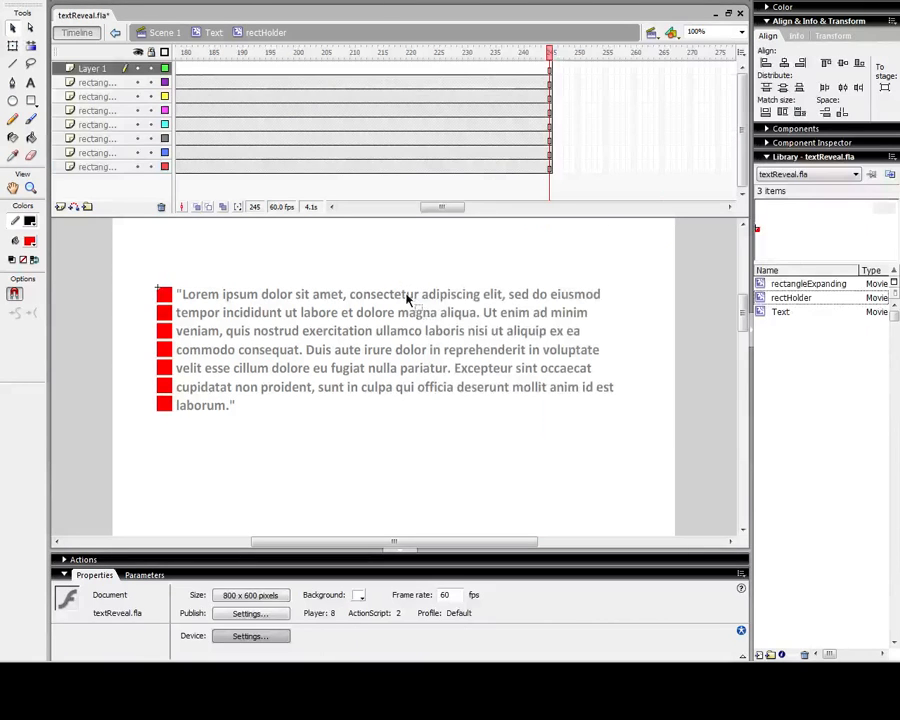
pyautogui.hotkey('ctrl', 'Return')
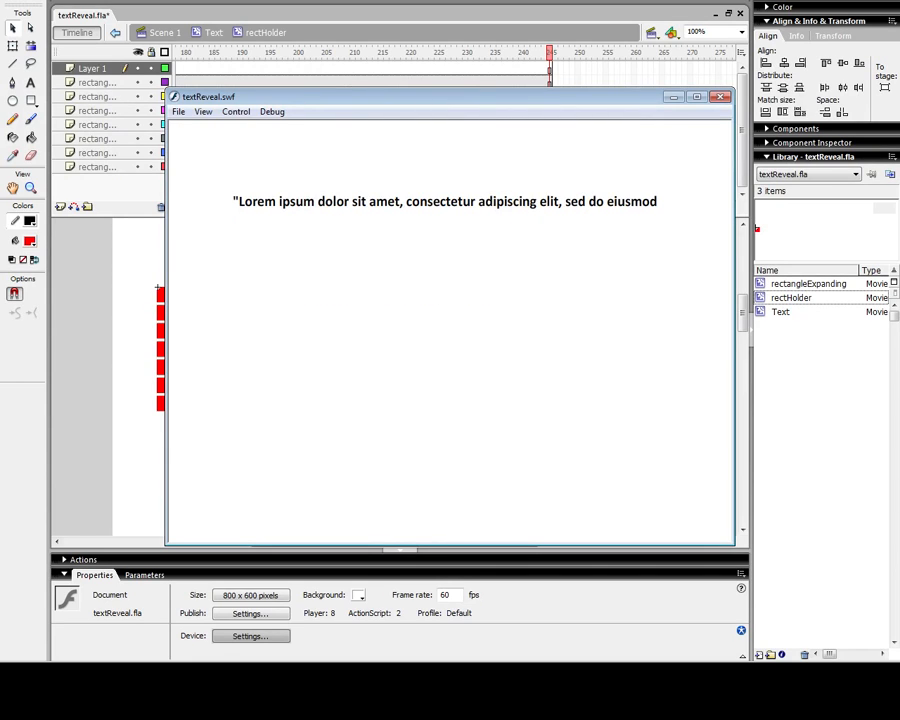
pyautogui.hotkey('ctrl', 'w')
# Add a keyframe at frame 245 of Layer 1 and rename the layer code.
pyautogui.click(551, 69)
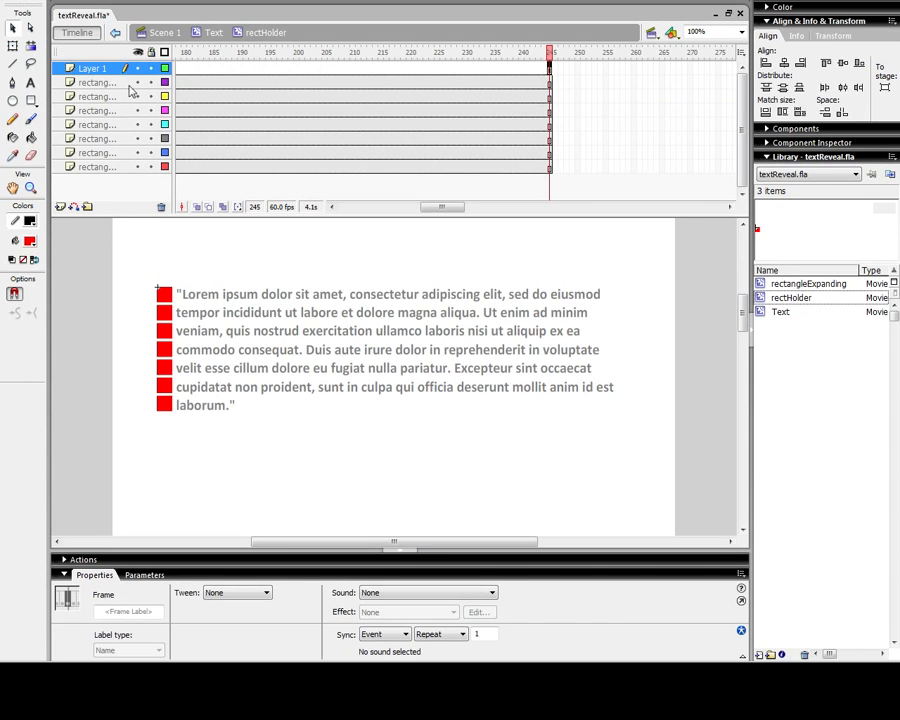
pyautogui.moveTo(414, 205); pyautogui.dragTo(440, 212)
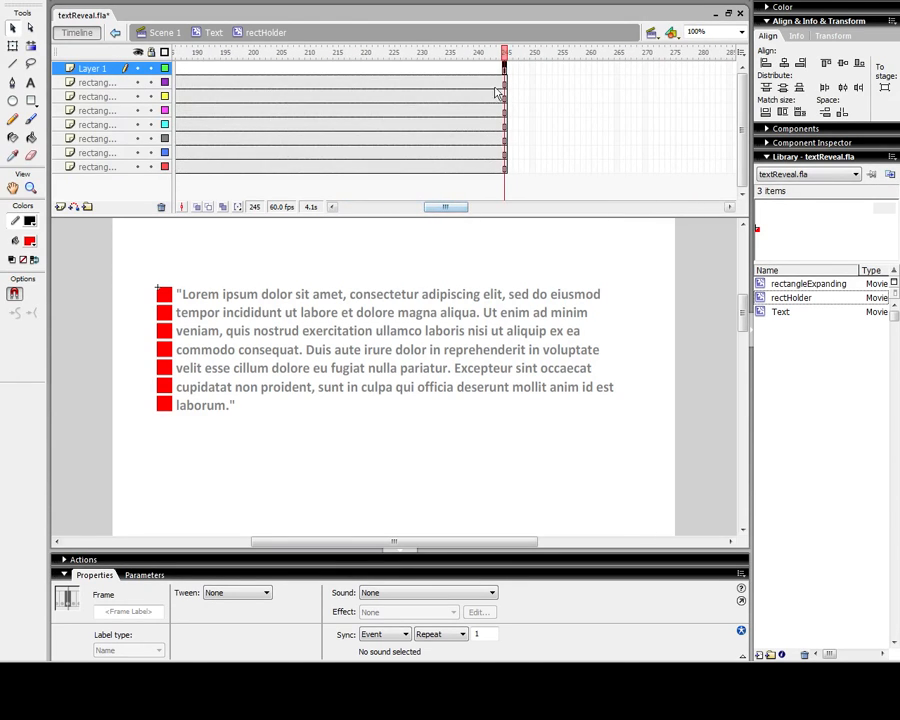
pyautogui.doubleClick(96, 73)
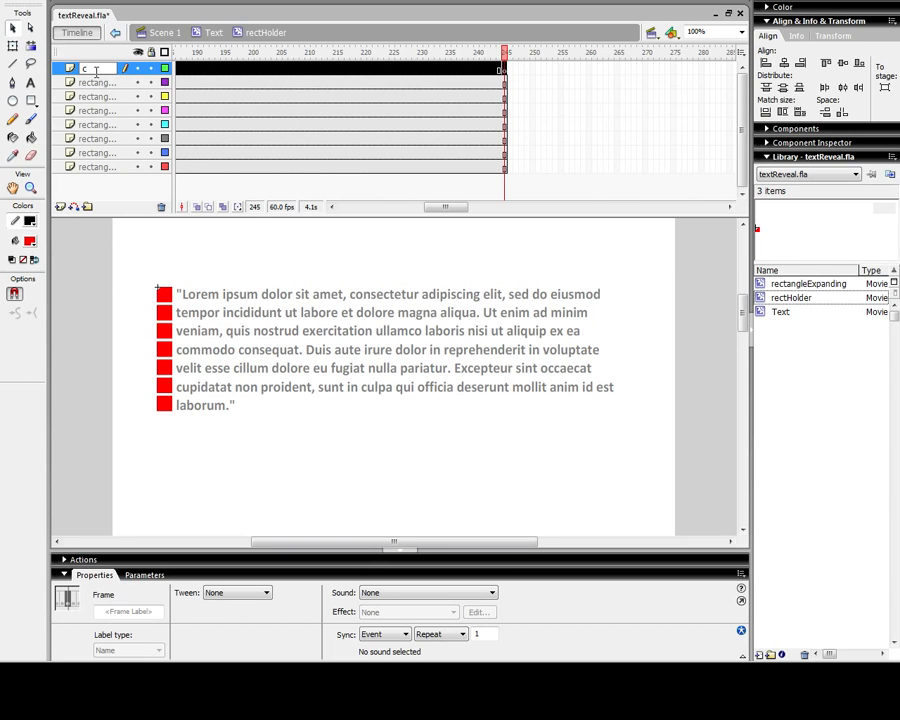
pyautogui.press('Return')
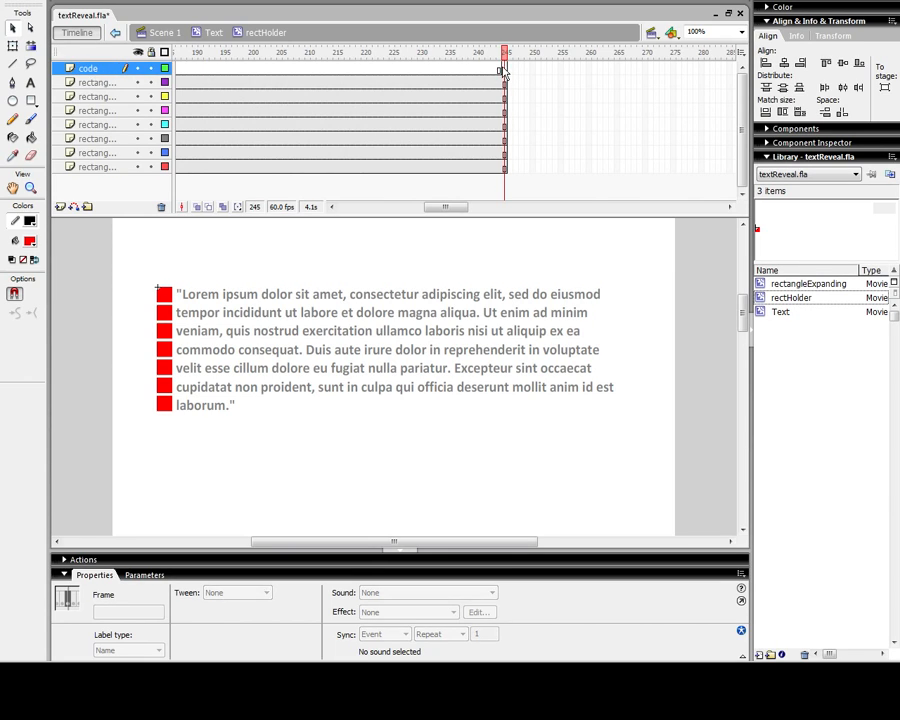
# Add the script stop(); to frame 245 of the code layer.
pyautogui.click(318, 560)
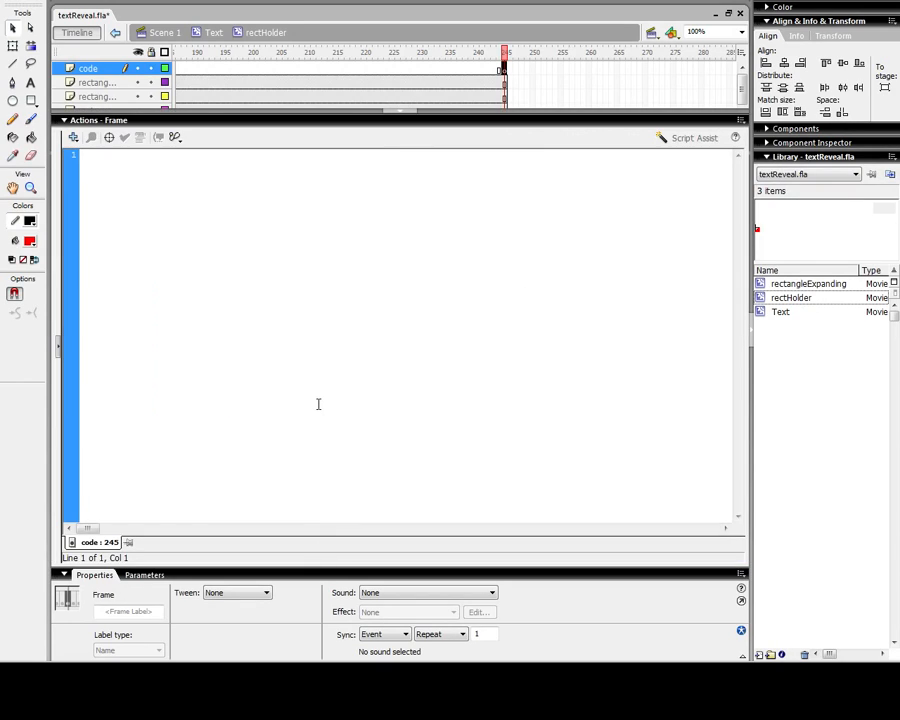
pyautogui.write('stop();')
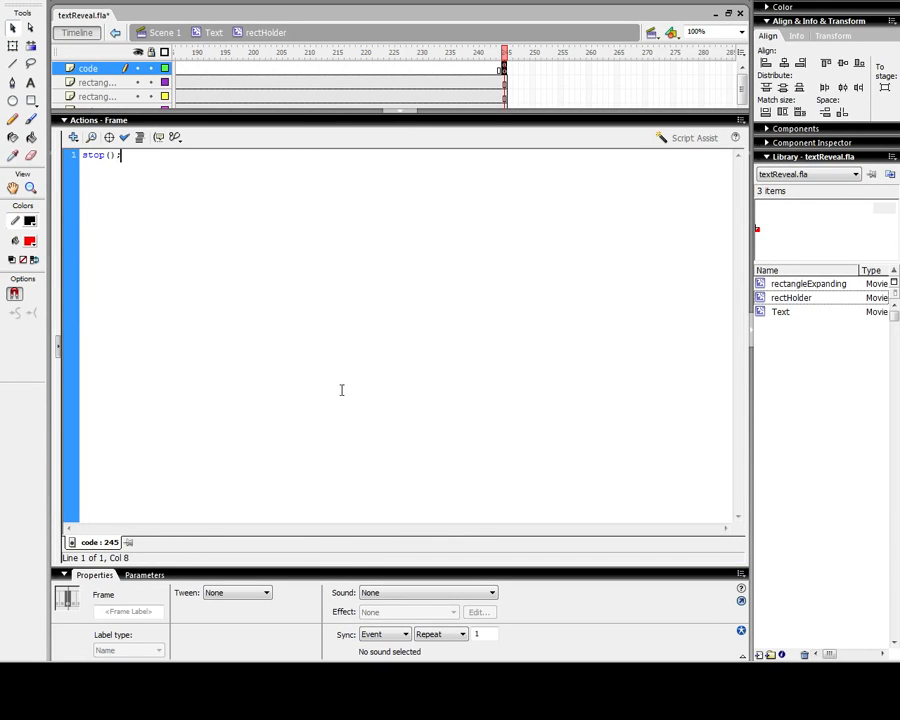
# Test the movie to check how the staggered text reveal plays through to its end.
pyautogui.click(423, 121)
pyautogui.hotkey('ctrl', 'Return')
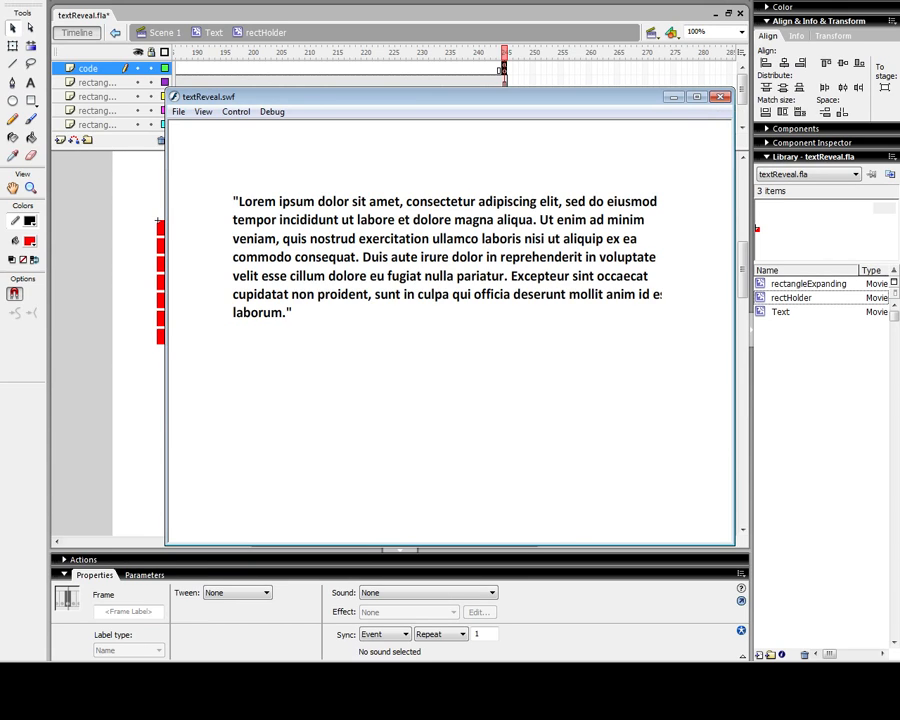
pyautogui.hotkey('ctrl', 'w')
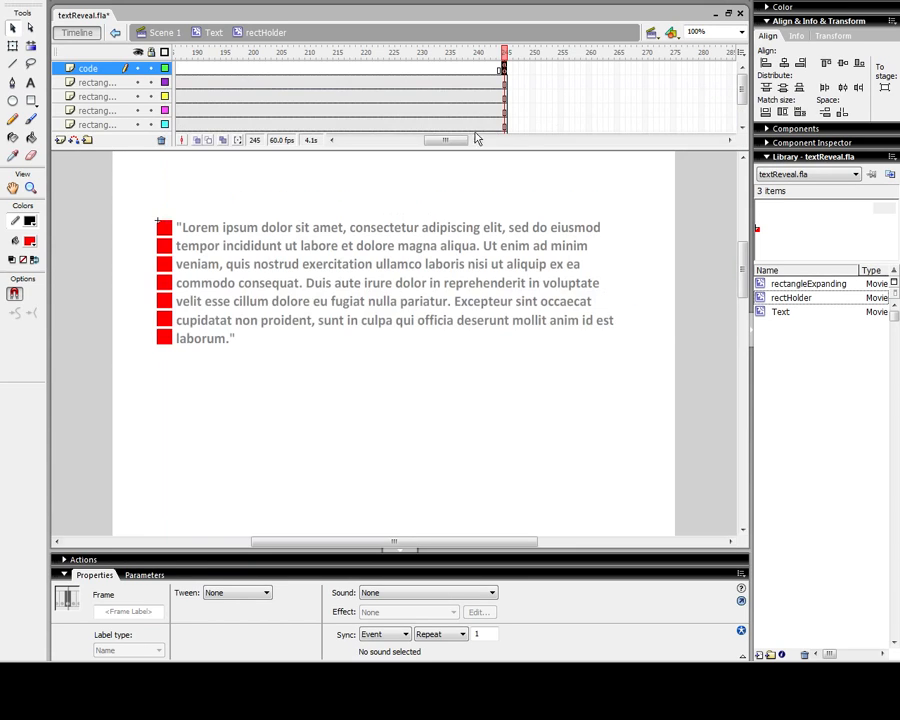
# Widen the red rectangle in the last keyframe of rectangleExpanding to about 658 px so it covers the longest text line.
pyautogui.doubleClick(167, 320)
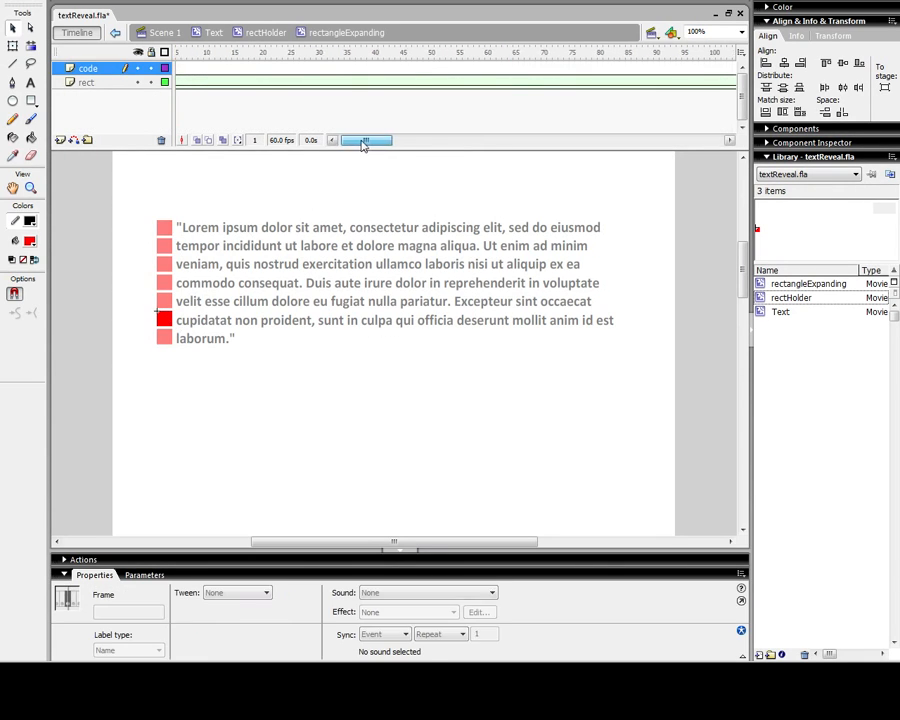
pyautogui.moveTo(362, 140); pyautogui.dragTo(411, 140)
pyautogui.click(426, 84)
pyautogui.click(425, 83)
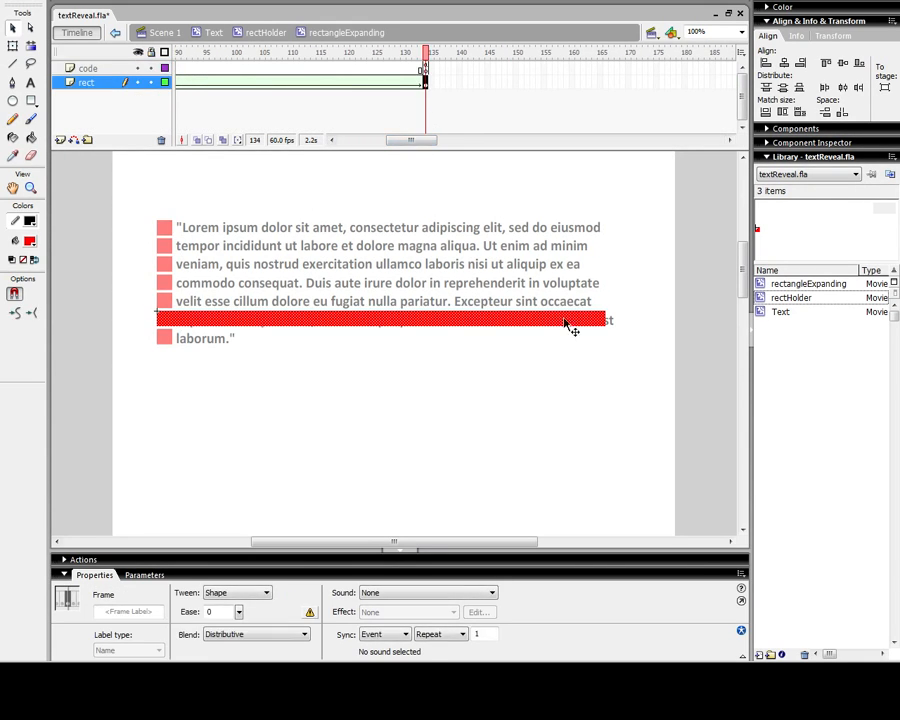
pyautogui.click(13, 45)
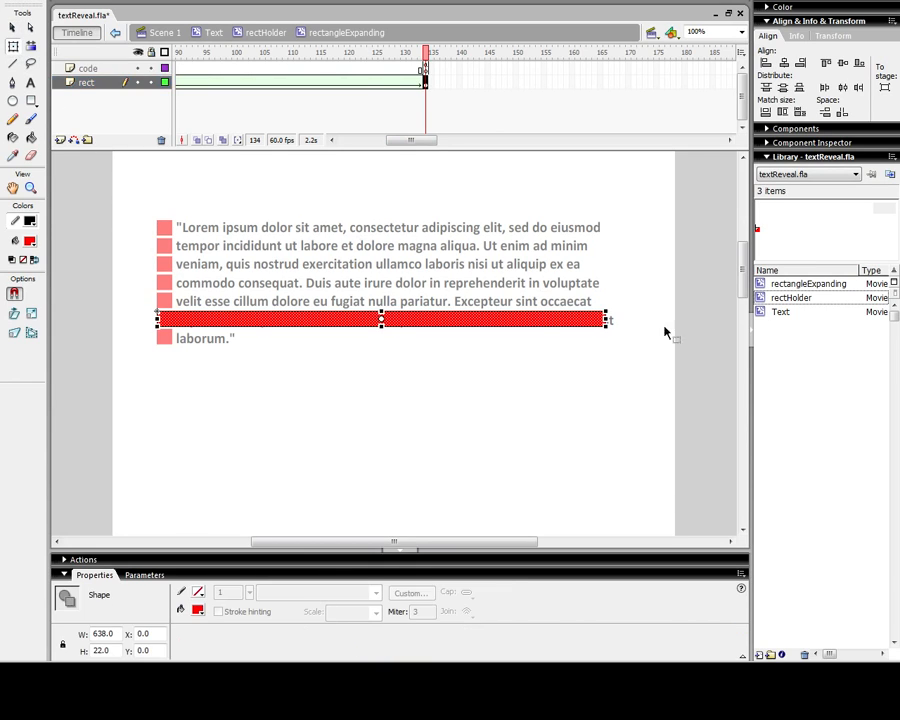
pyautogui.moveTo(608, 320); pyautogui.dragTo(620, 318)
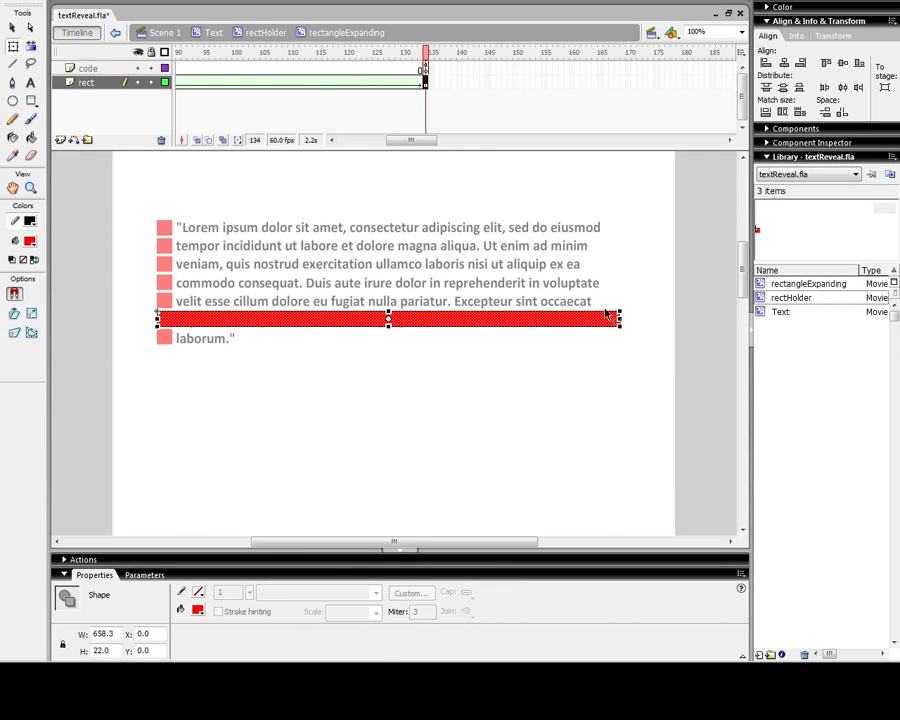
# Move the end keyframes of the code and rect layers to frame 100 and remove the frames after them.
pyautogui.click(425, 68)
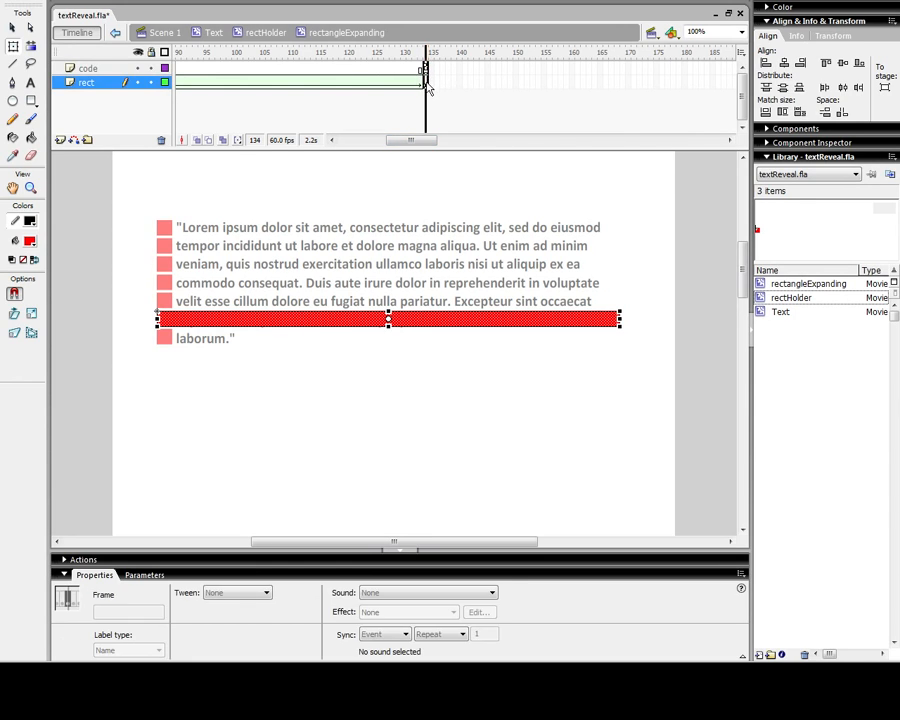
pyautogui.moveTo(426, 82)
pyautogui.mouseDown()
pyautogui.moveTo(237, 84)
pyautogui.moveTo(238, 76)
pyautogui.moveTo(426, 80)
pyautogui.moveTo(427, 96)
pyautogui.mouseUp()
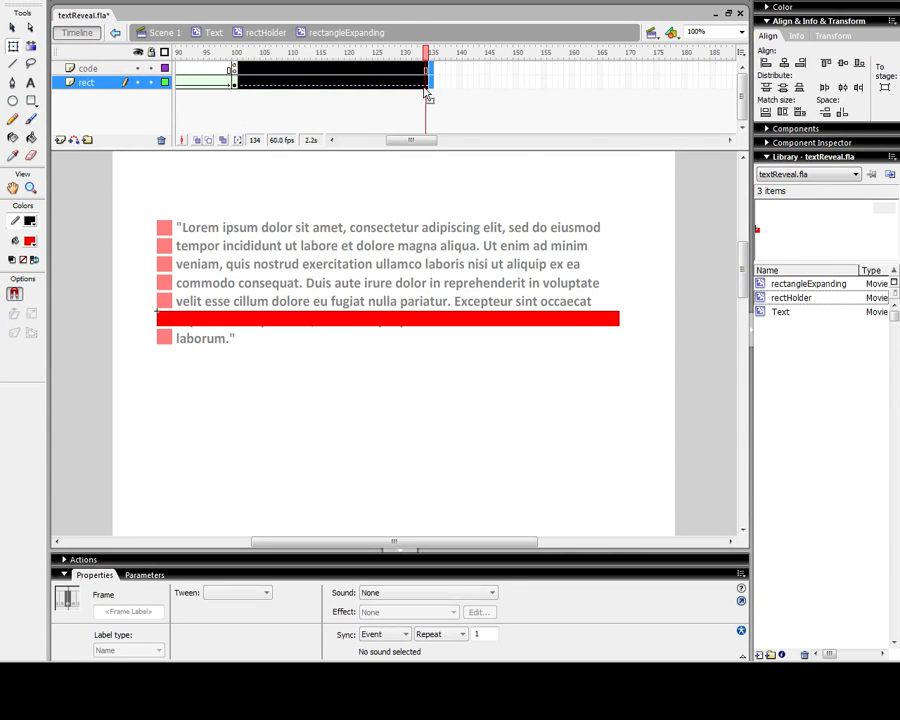
pyautogui.rightClick(427, 96)
pyautogui.click(432, 130)
pyautogui.moveTo(414, 140); pyautogui.dragTo(378, 143)
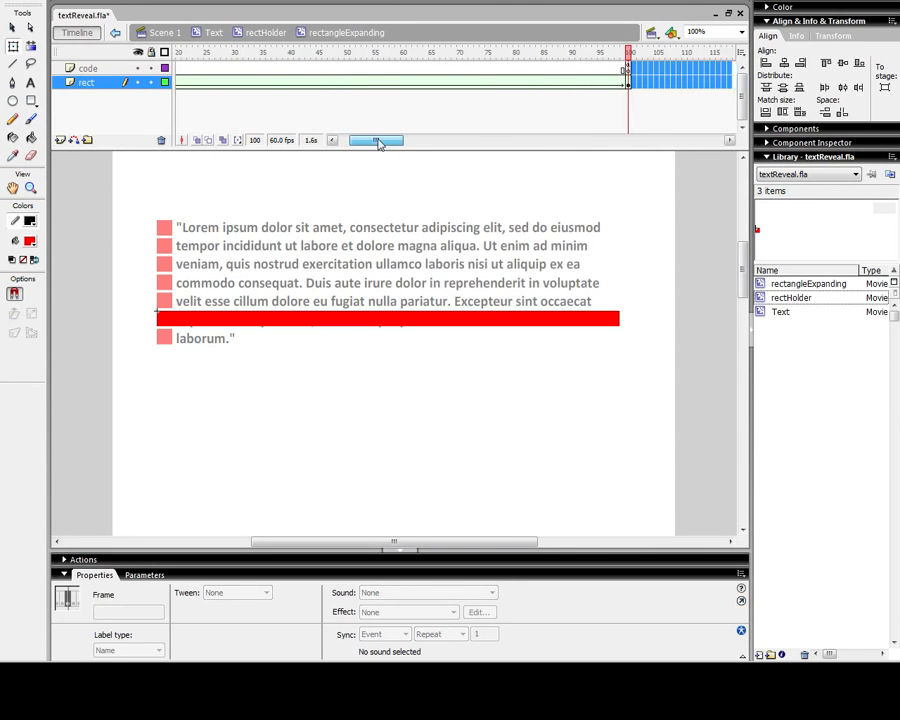
pyautogui.click(436, 68)
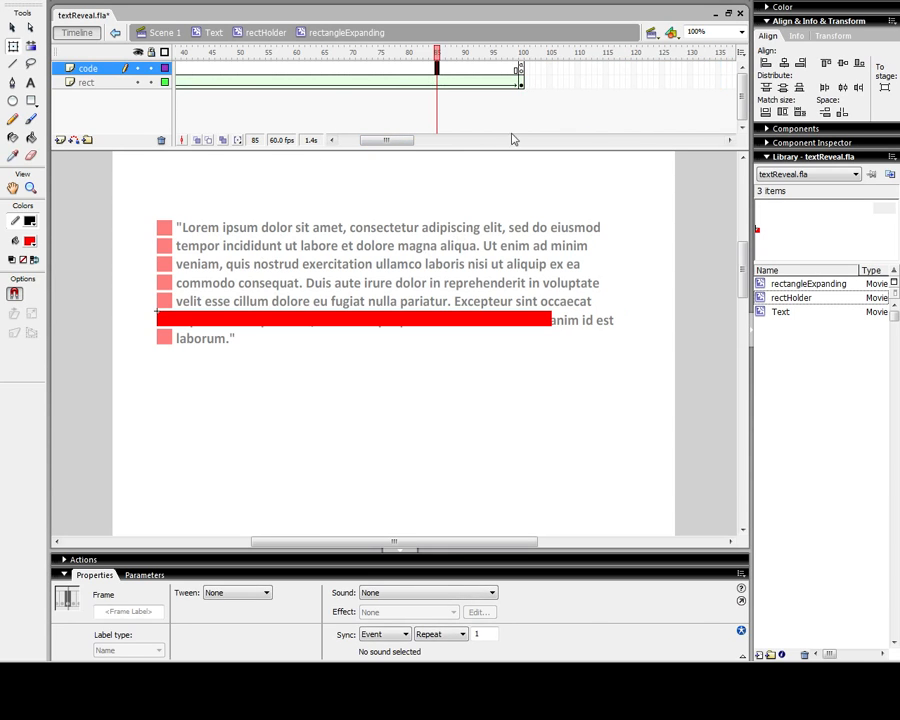
pyautogui.click(521, 70)
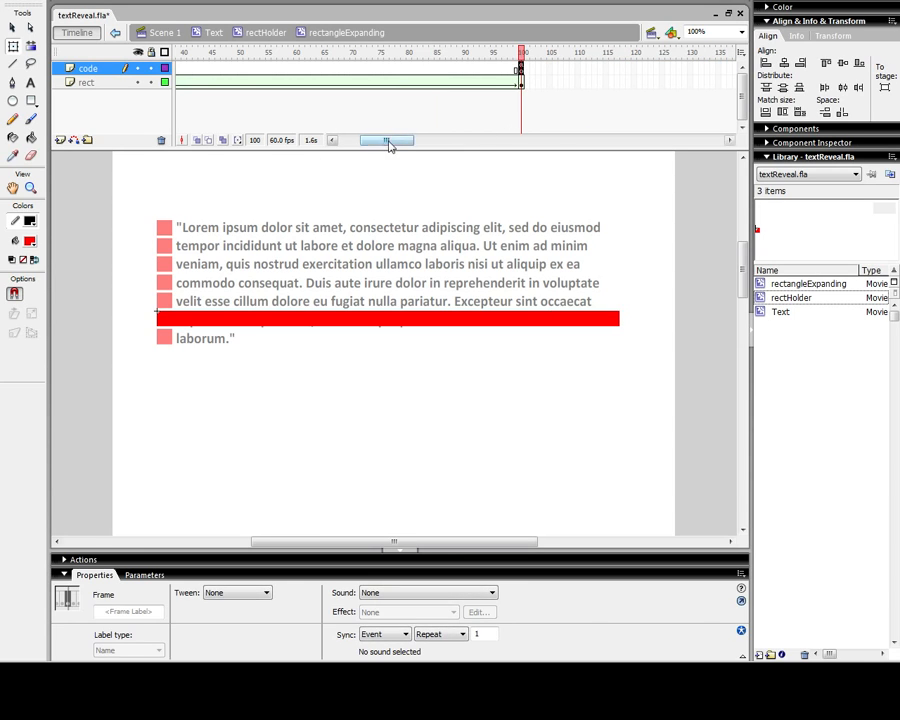
pyautogui.moveTo(390, 145); pyautogui.dragTo(361, 144)
# Return to the rectHolder timeline and test the movie with the wider, faster rectangles.
pyautogui.click(264, 33)
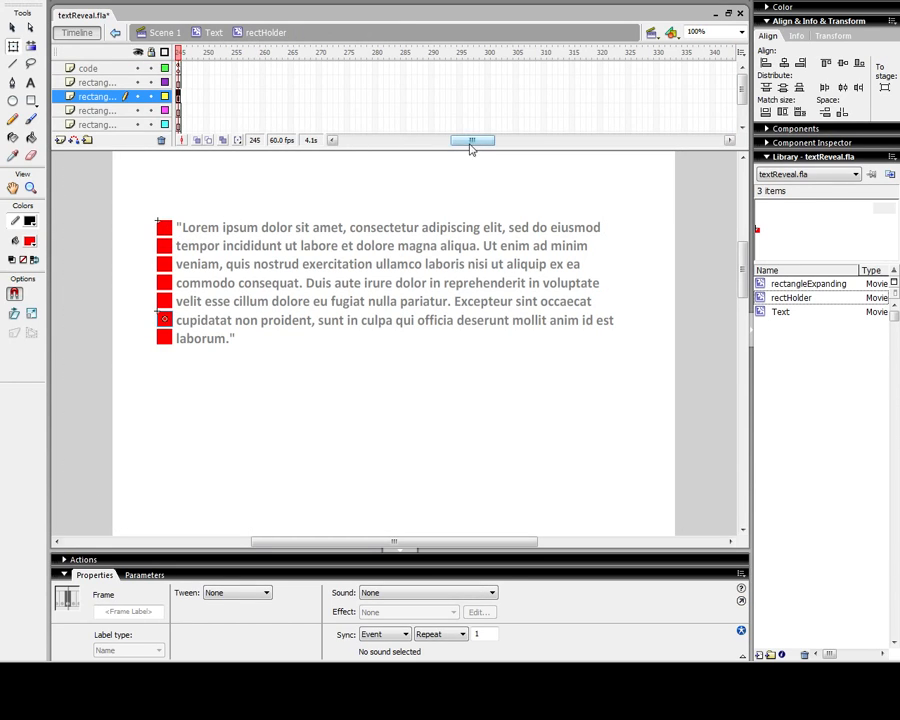
pyautogui.hotkey('ctrl', 'Return')
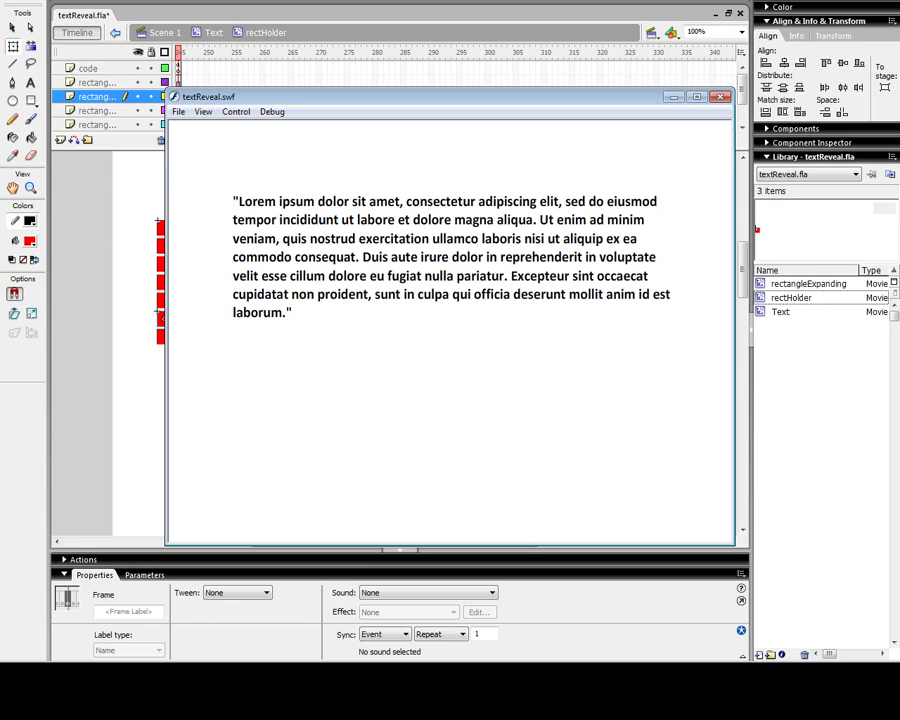
pyautogui.hotkey('ctrl', 'w')
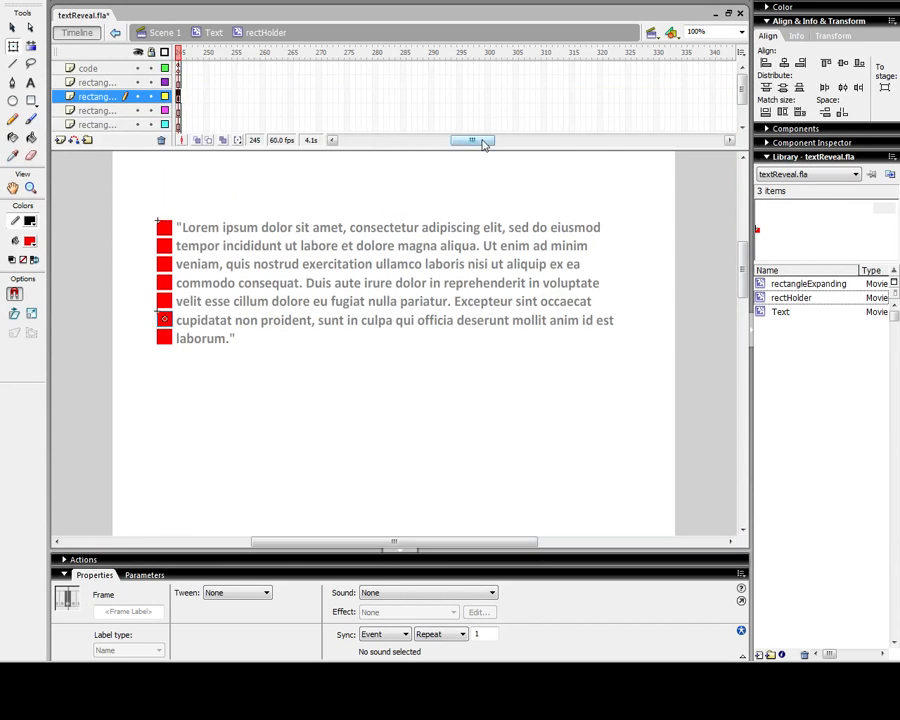
# Insert frames four times over frames 2 to 24 of all rectHolder layers to delay the second rectangle.
pyautogui.moveTo(483, 144); pyautogui.dragTo(351, 213)
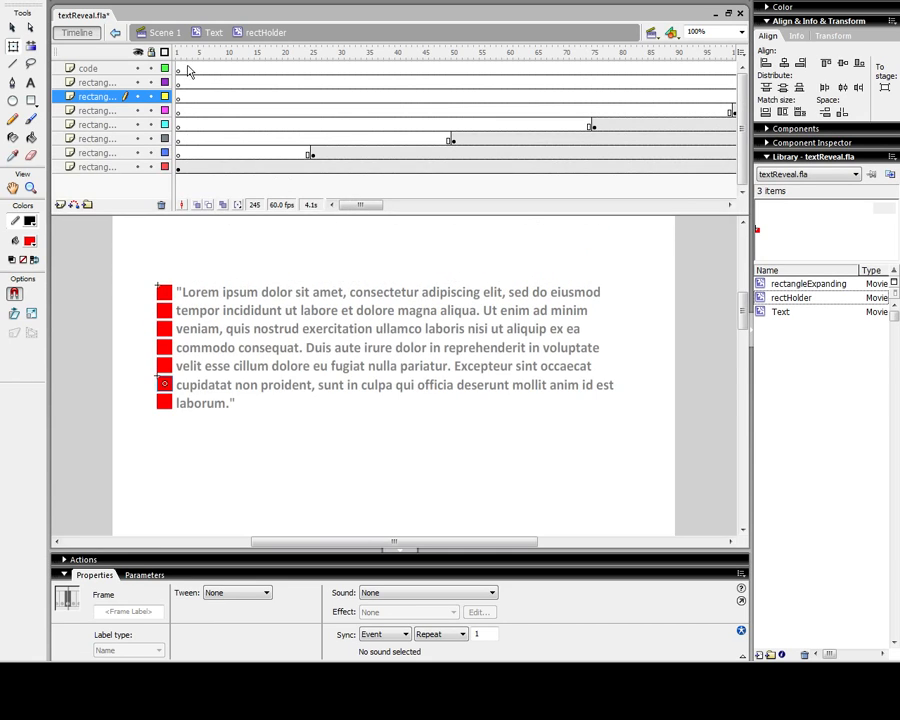
pyautogui.moveTo(187, 68); pyautogui.dragTo(310, 180)
pyautogui.press('F5')
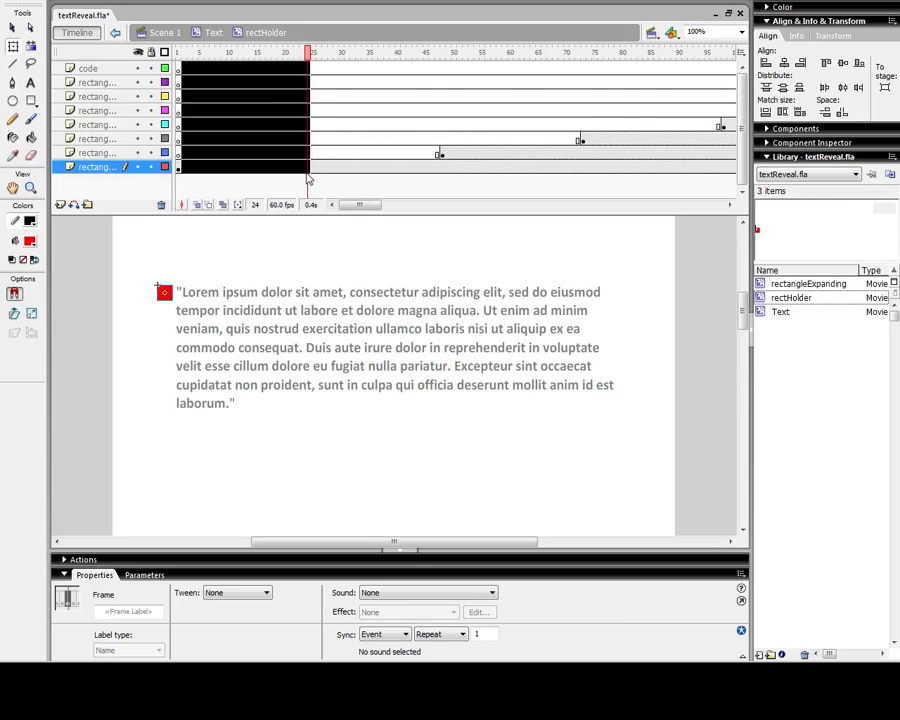
pyautogui.press('F5')
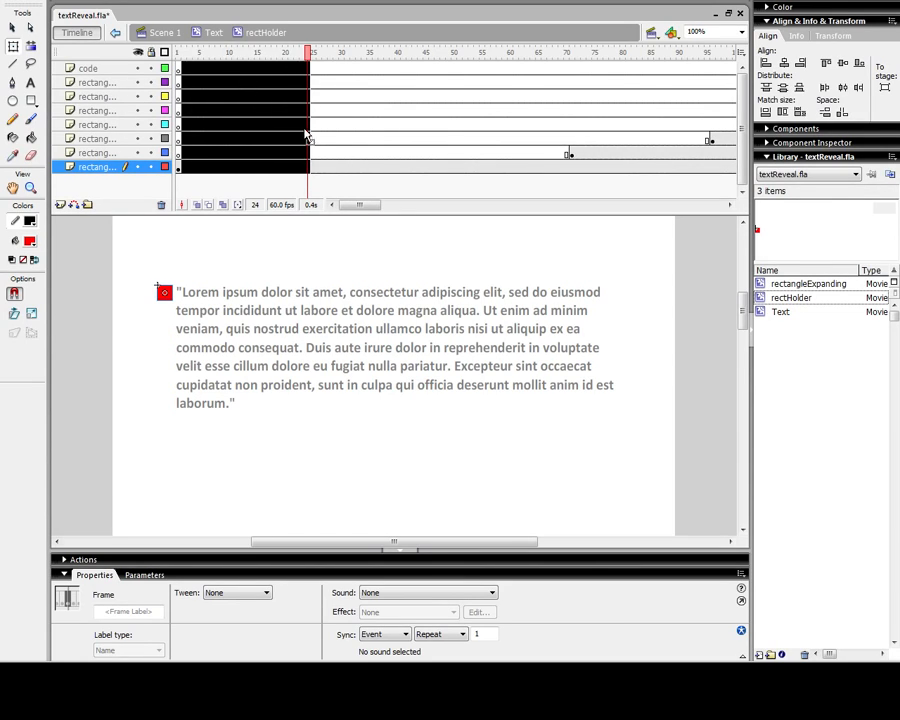
pyautogui.press('F5')
pyautogui.press('F5')
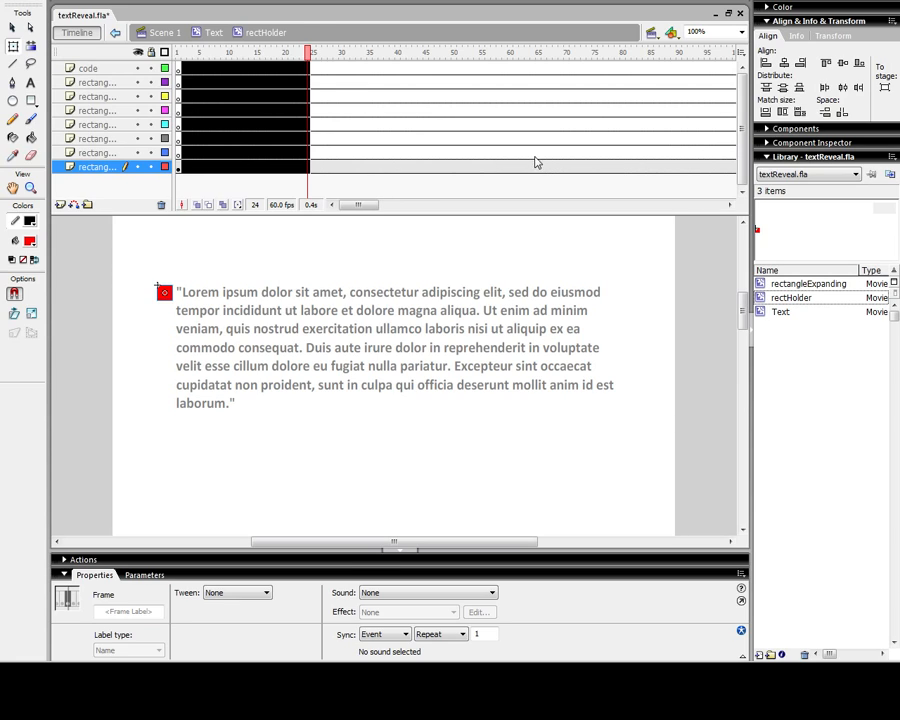
# Remove frames 101 to 116 from all rectHolder layers so the second rectangle starts at frame 101, and test the movie.
pyautogui.moveTo(368, 210); pyautogui.dragTo(391, 208)
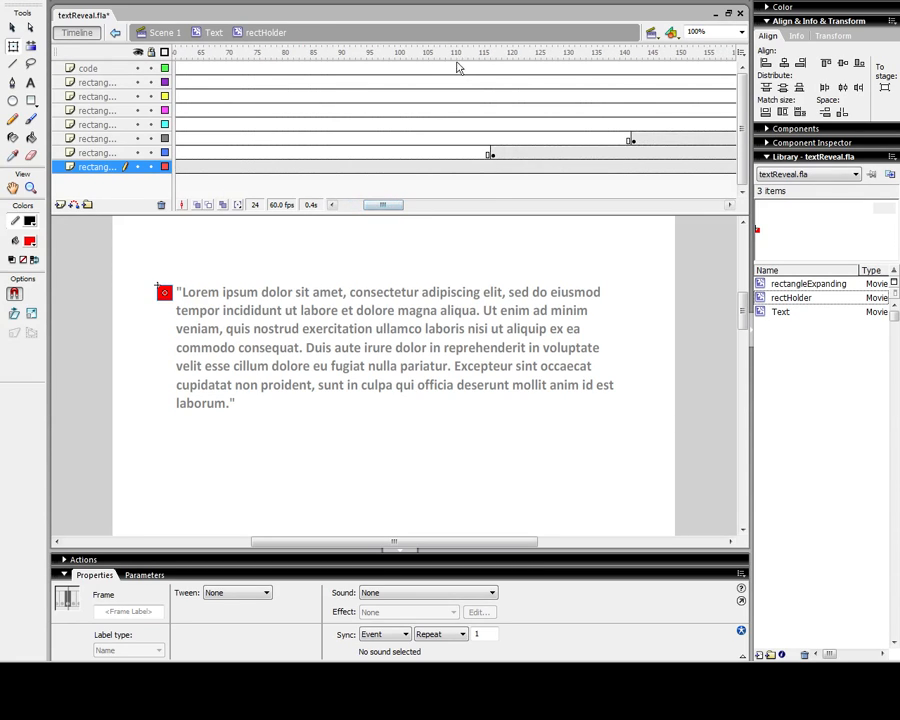
pyautogui.moveTo(400, 68); pyautogui.dragTo(488, 170)
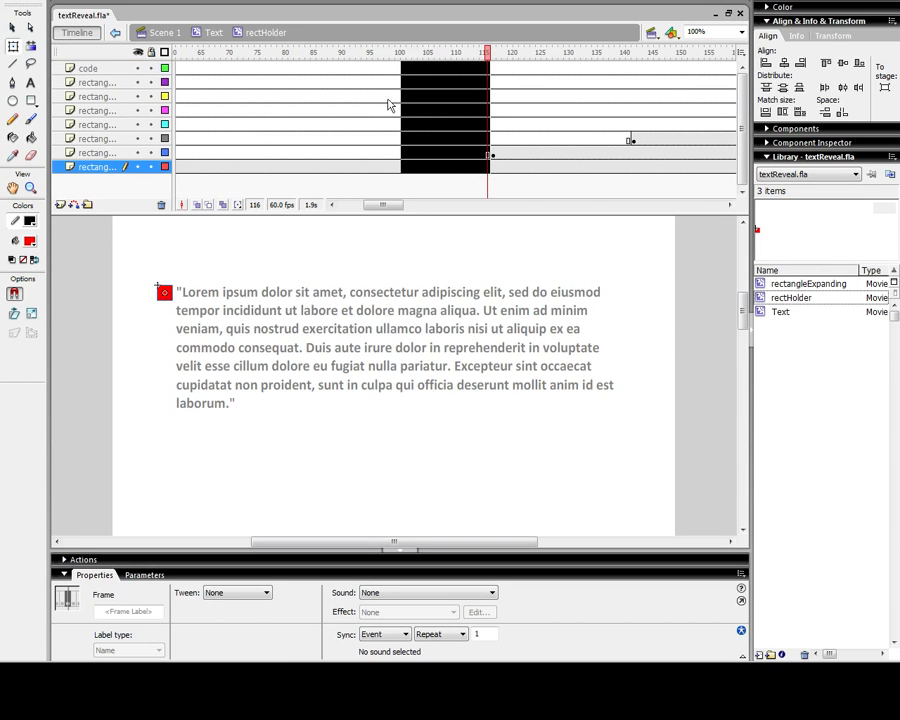
pyautogui.rightClick(443, 108)
pyautogui.click(464, 150)
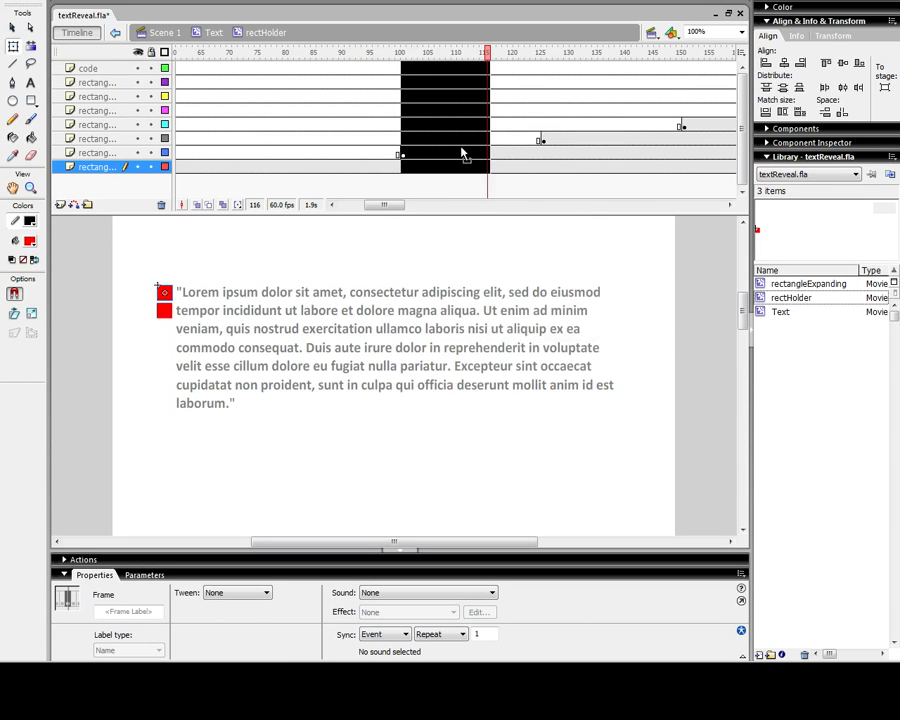
pyautogui.click(448, 144)
pyautogui.hotkey('ctrl', 'Return')
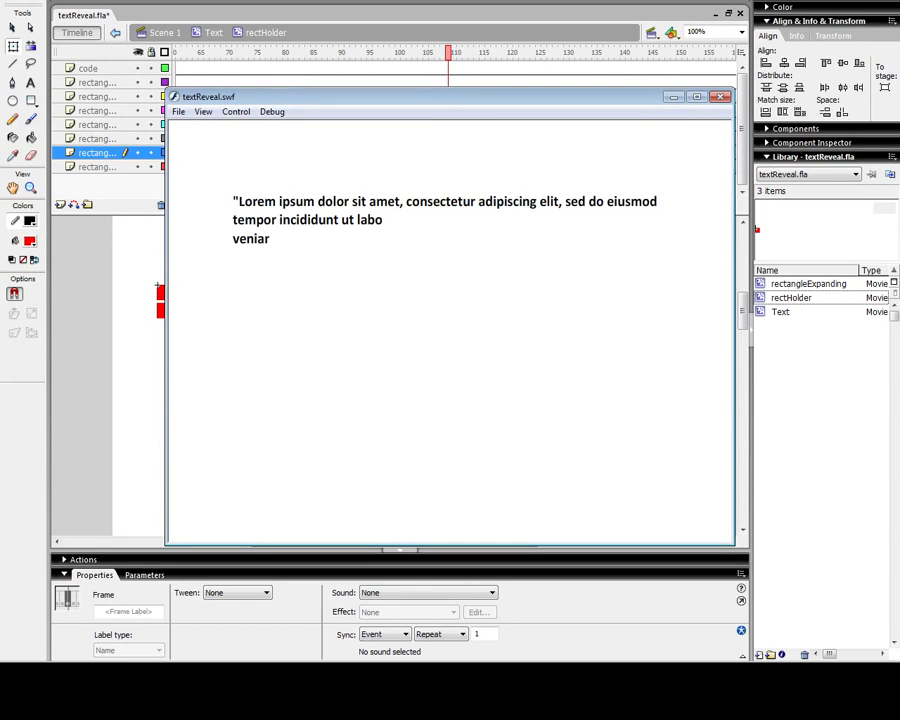
pyautogui.click(720, 97)
# Insert frames over frames 102 to 125 of all layers and remove frames 201 to 221 to start the third rectangle at frame 201.
pyautogui.click(487, 136)
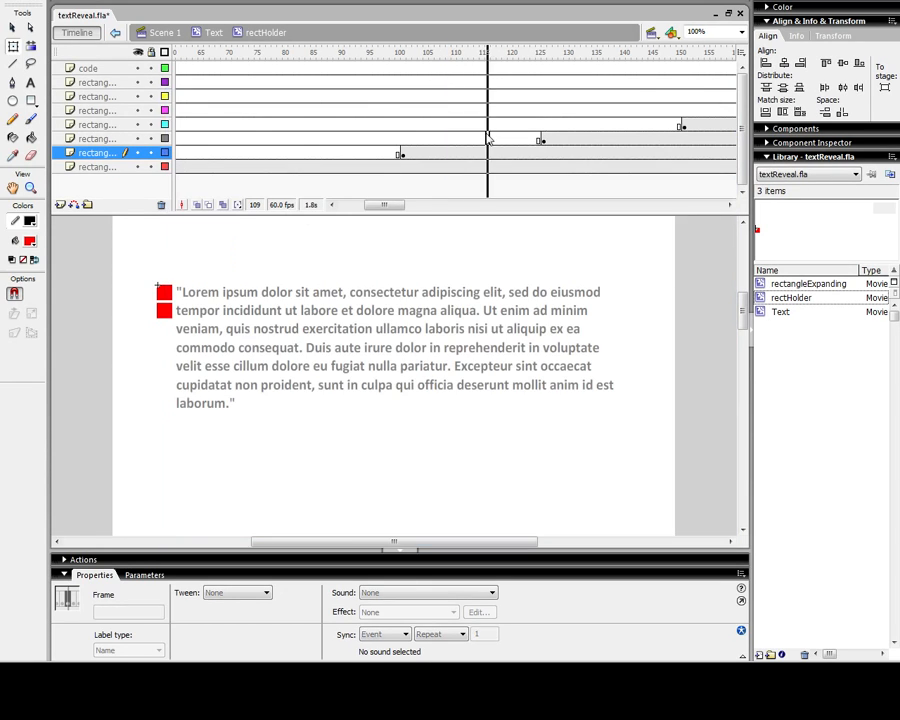
pyautogui.moveTo(410, 67); pyautogui.dragTo(541, 170)
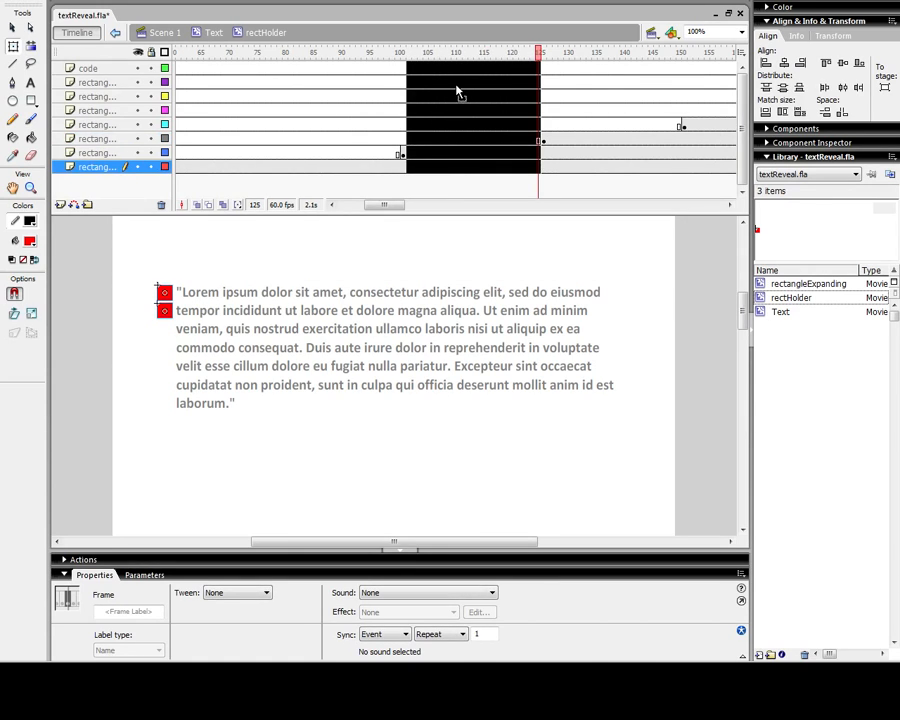
pyautogui.press('F5')
pyautogui.press('F5')
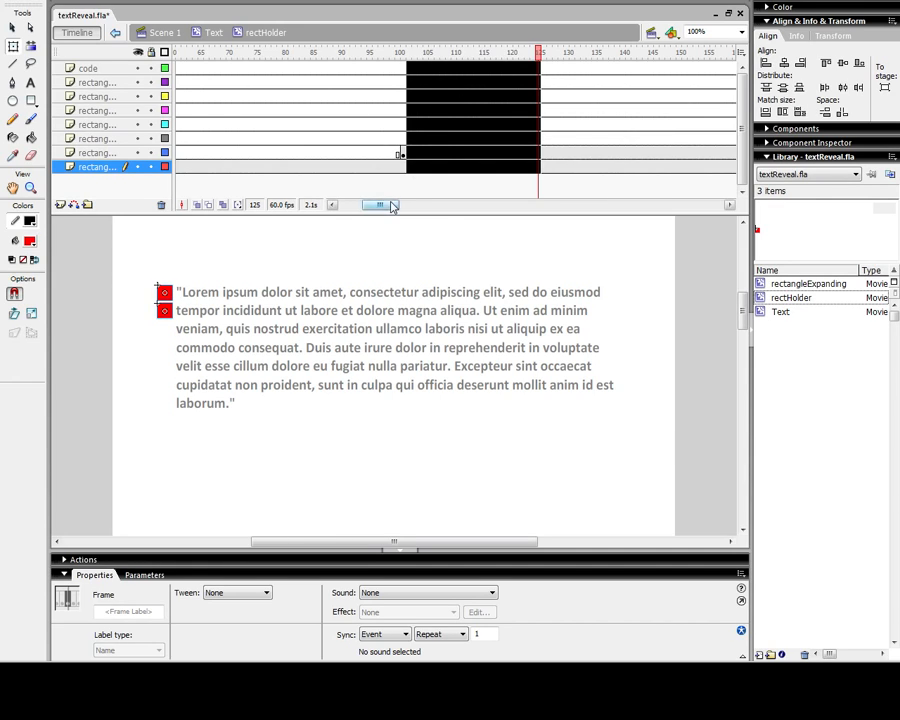
pyautogui.moveTo(393, 205); pyautogui.dragTo(427, 207)
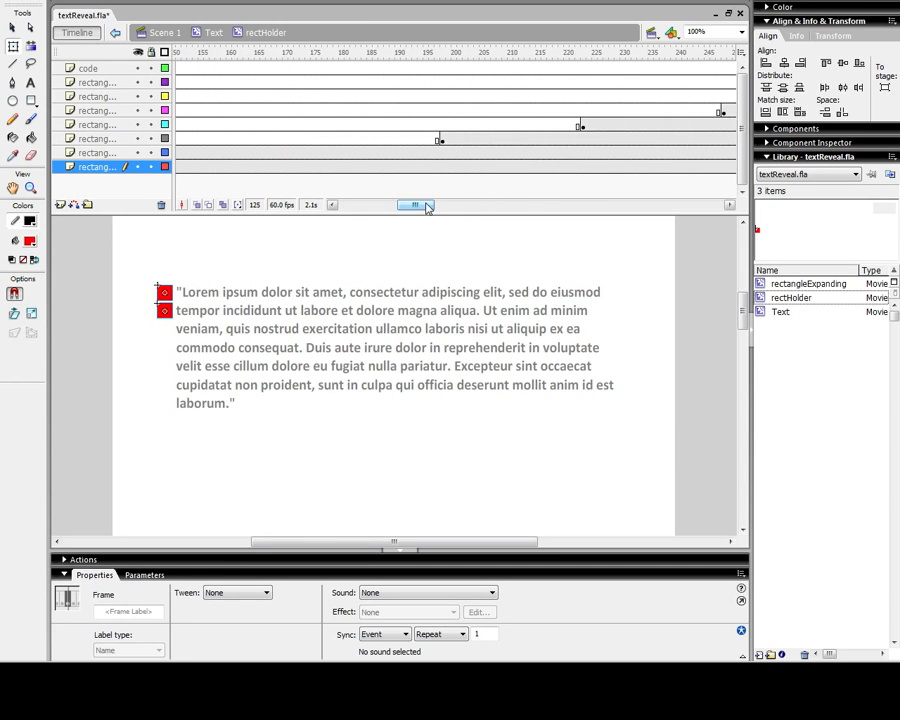
pyautogui.press('F5')
pyautogui.moveTo(460, 68); pyautogui.dragTo(573, 175)
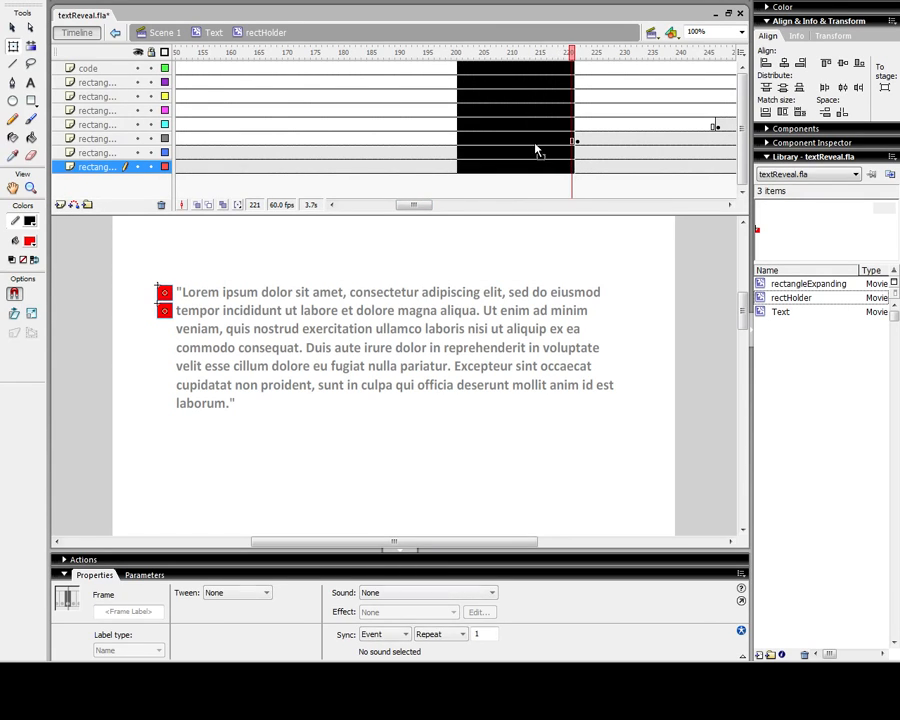
pyautogui.rightClick(536, 146)
pyautogui.click(548, 188)
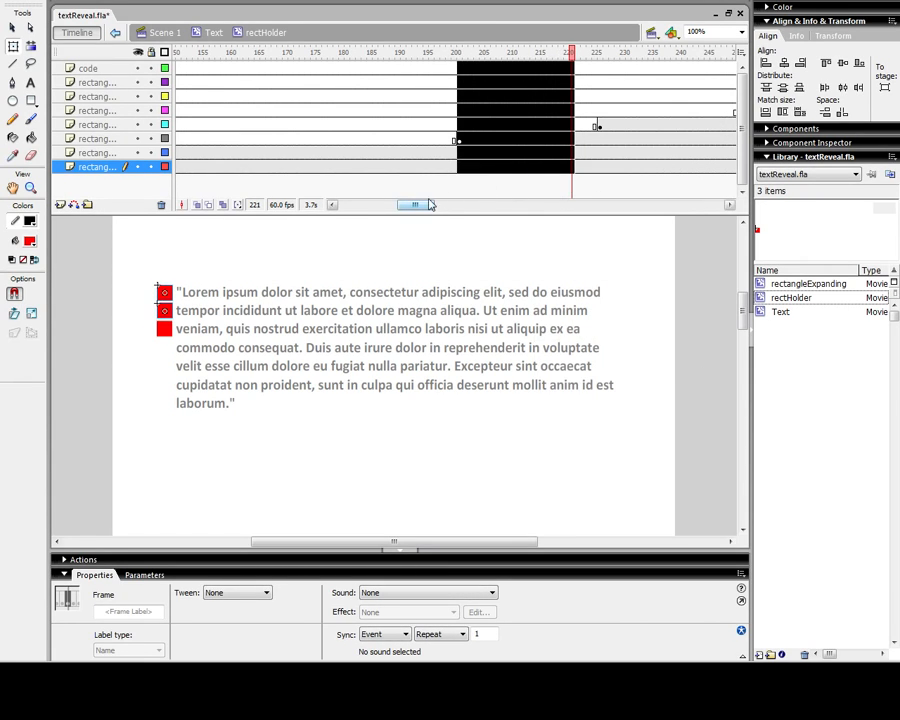
# Insert frames over frames 202 to 225 of all layers and remove frames 301 to 321 to start the fourth rectangle at frame 301.
pyautogui.click(465, 81)
pyautogui.moveTo(468, 67); pyautogui.dragTo(598, 175)
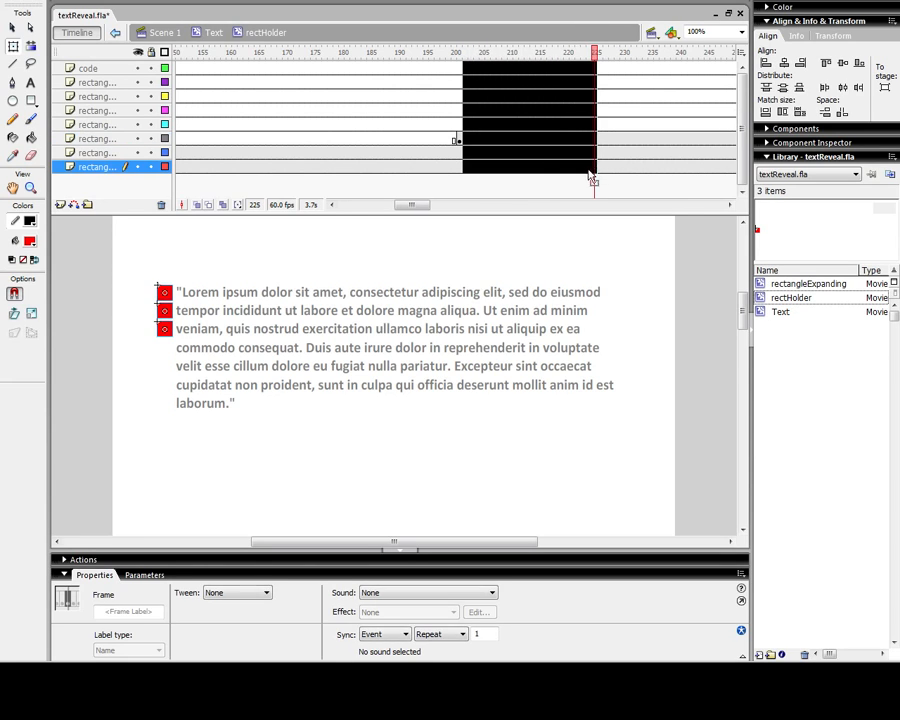
pyautogui.moveTo(410, 205); pyautogui.dragTo(447, 212)
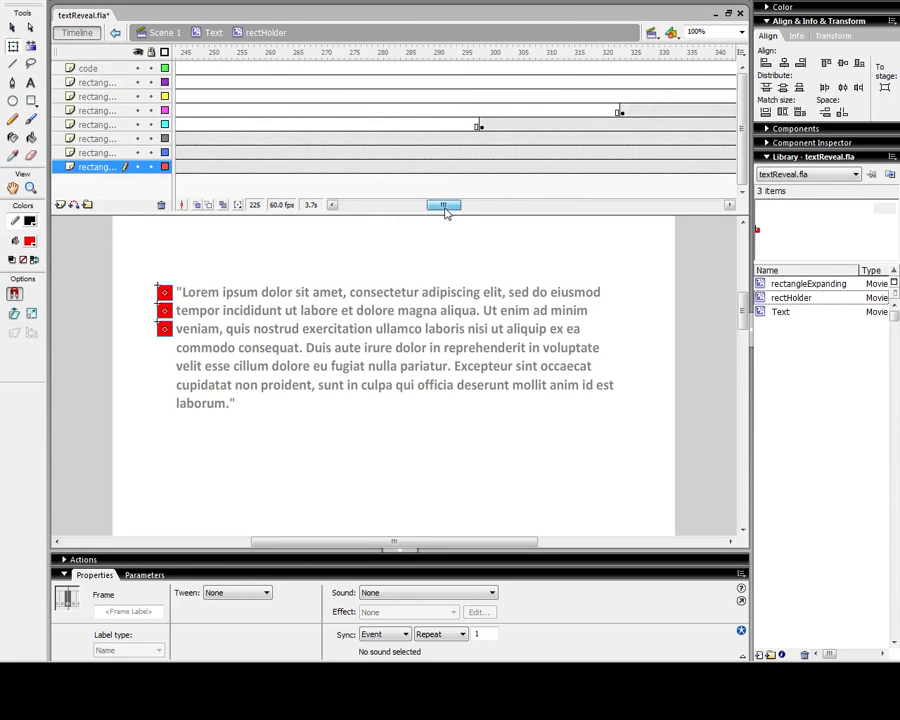
pyautogui.press('F5')
pyautogui.moveTo(500, 73); pyautogui.dragTo(613, 175)
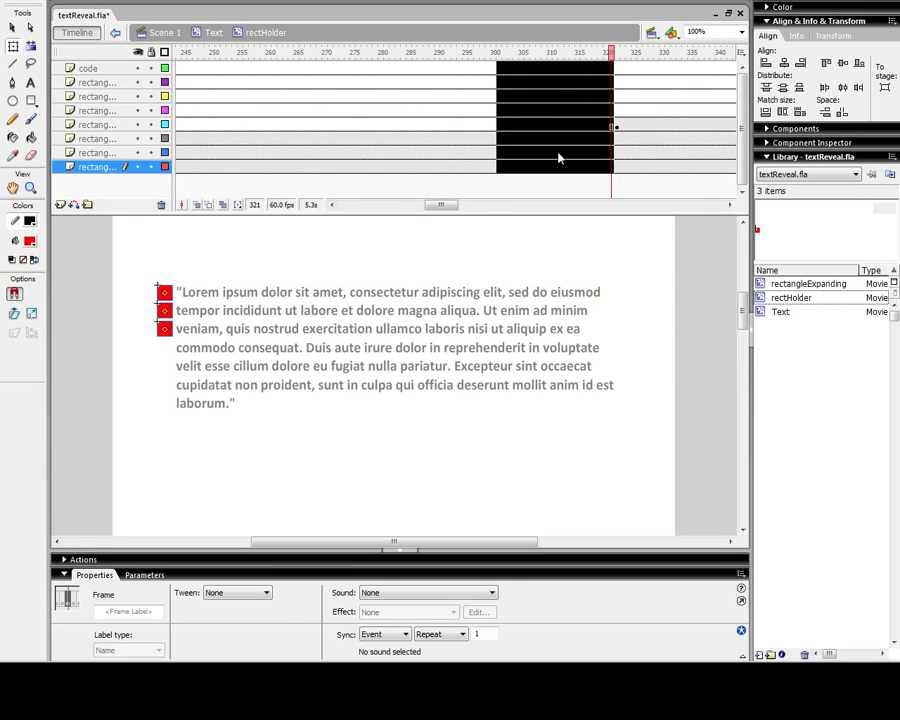
pyautogui.rightClick(558, 157)
pyautogui.click(586, 197)
# Insert frames over frames 302 to 325 of all layers and remove frames 401 to 421 to start the fifth rectangle at frame 401.
pyautogui.moveTo(456, 206); pyautogui.dragTo(464, 207)
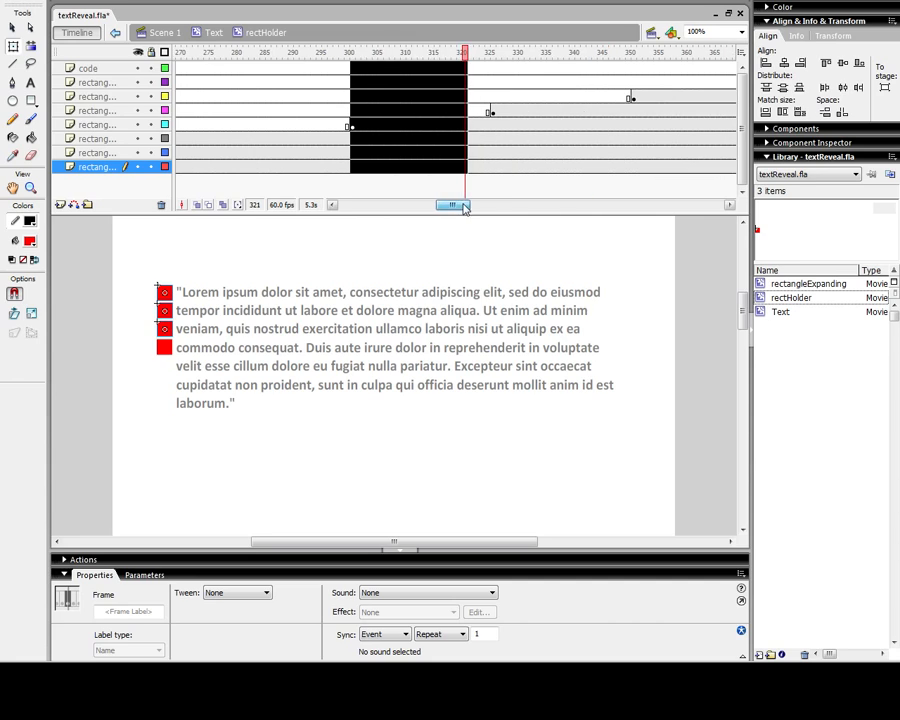
pyautogui.click(419, 113)
pyautogui.moveTo(359, 68); pyautogui.dragTo(478, 210)
pyautogui.press('F5')
pyautogui.press('F5')
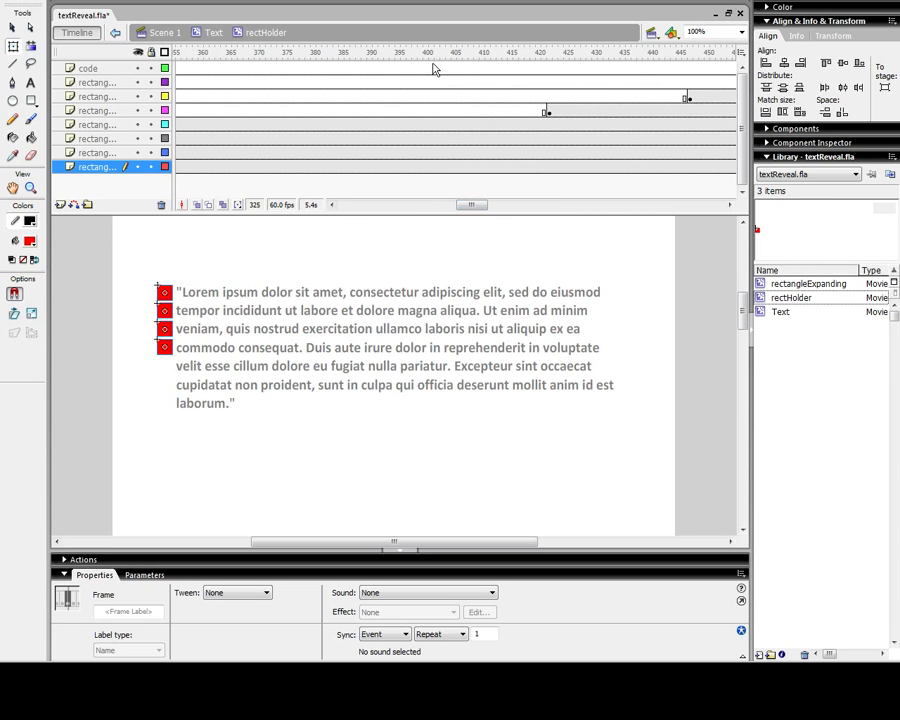
pyautogui.moveTo(433, 68); pyautogui.dragTo(546, 177)
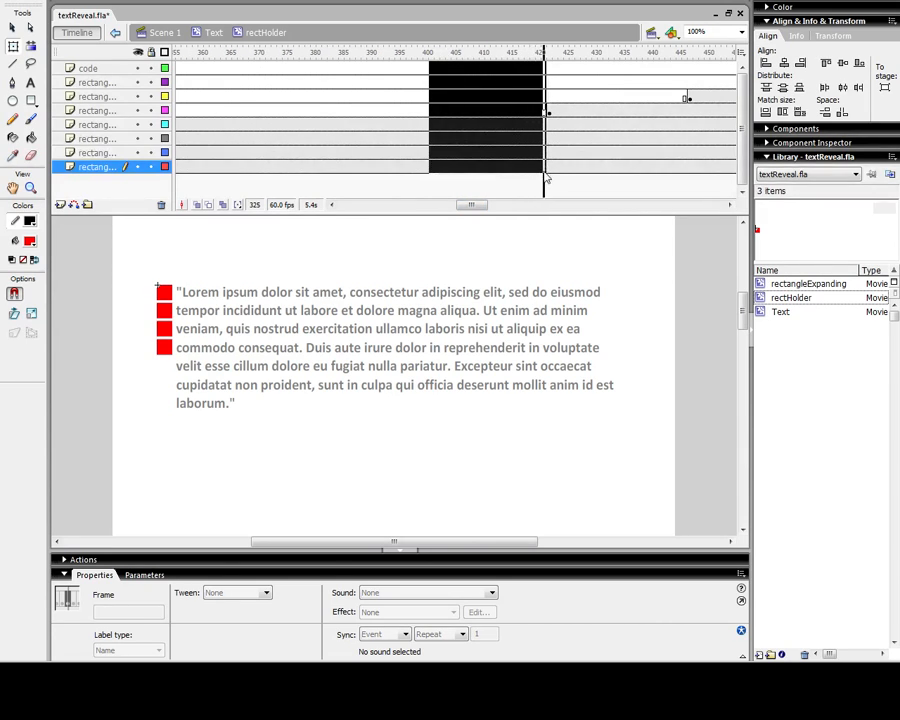
pyautogui.rightClick(512, 157)
pyautogui.click(582, 197)
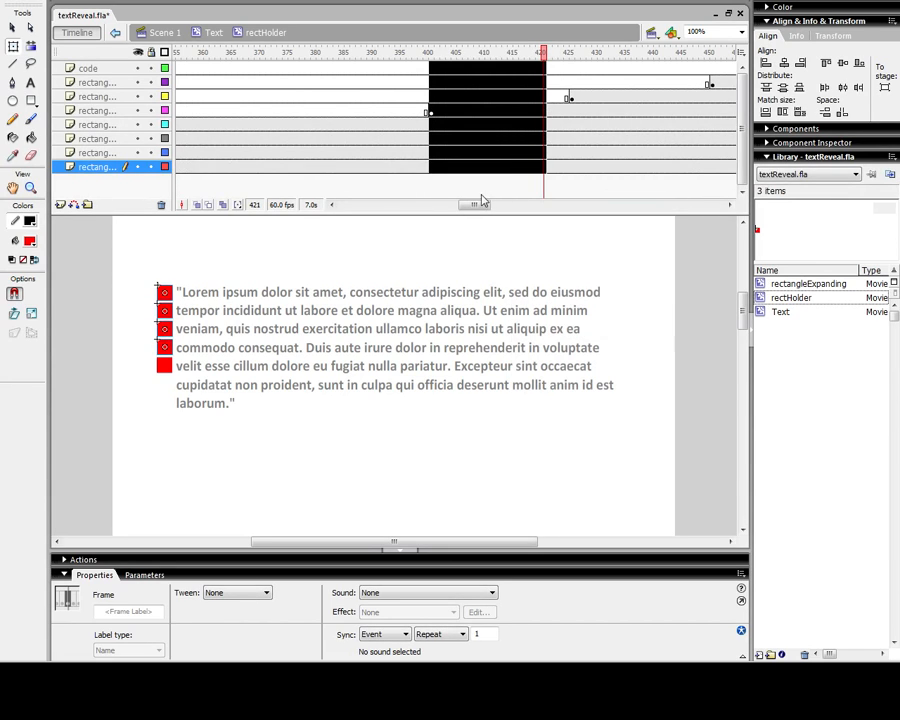
# Insert frames over frames 402 to 425 of all layers and remove frames 502 to 521 to start the sixth rectangle at frame 502.
pyautogui.click(462, 104)
pyautogui.moveTo(436, 70); pyautogui.dragTo(565, 172)
pyautogui.press('F5')
pyautogui.press('F5')
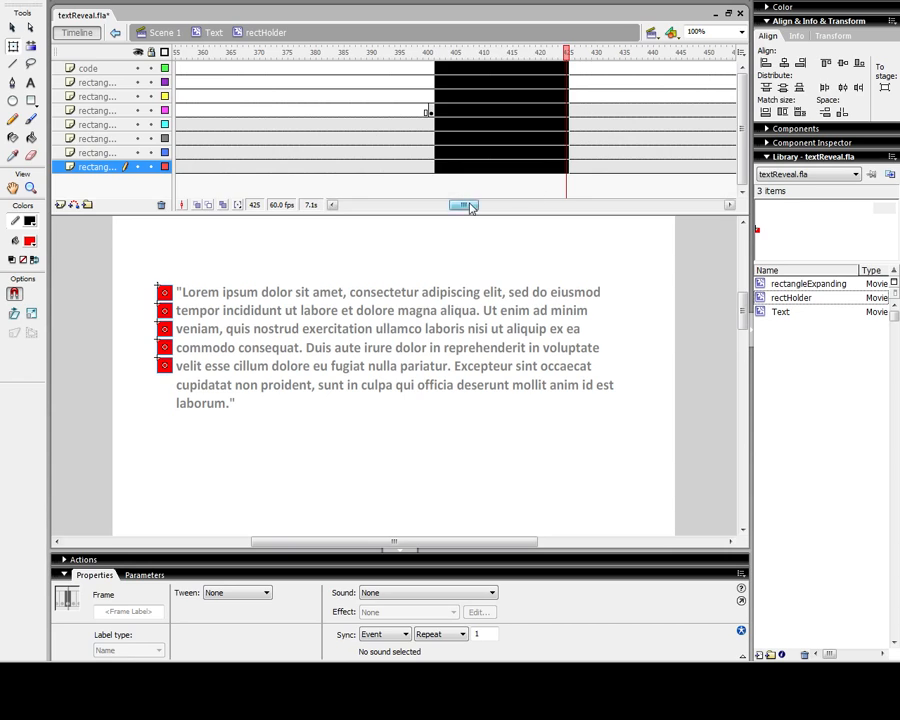
pyautogui.moveTo(471, 207); pyautogui.dragTo(505, 212)
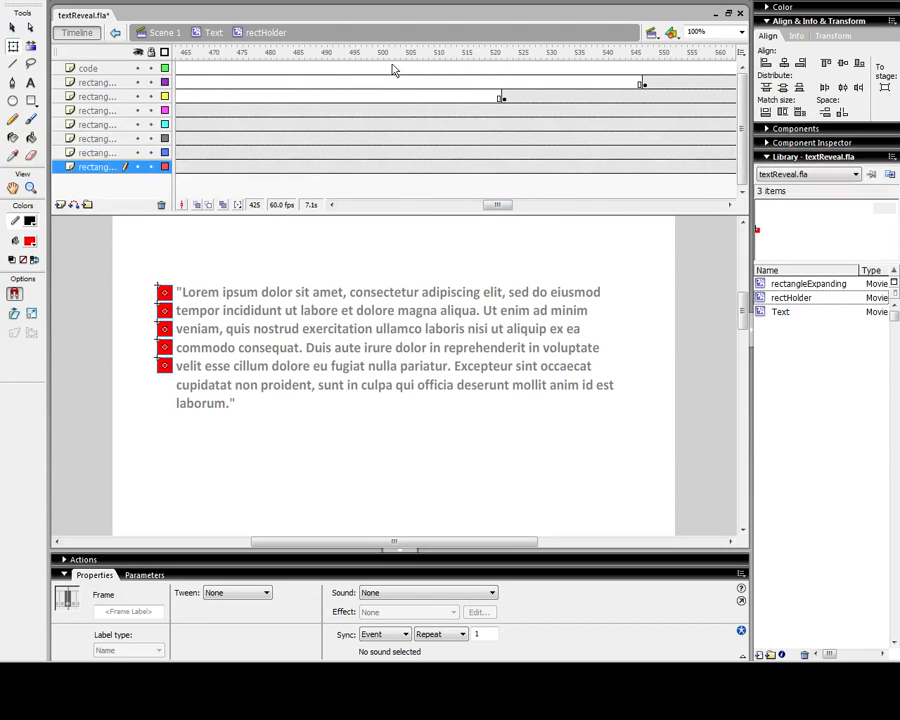
pyautogui.moveTo(393, 70); pyautogui.dragTo(500, 178)
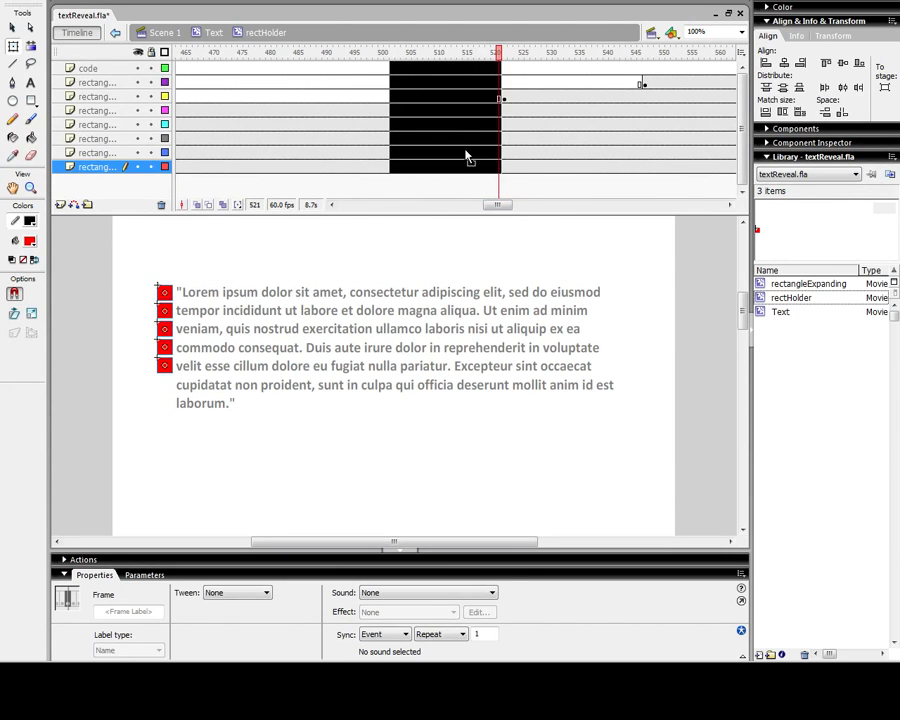
pyautogui.rightClick(466, 157)
pyautogui.click(491, 196)
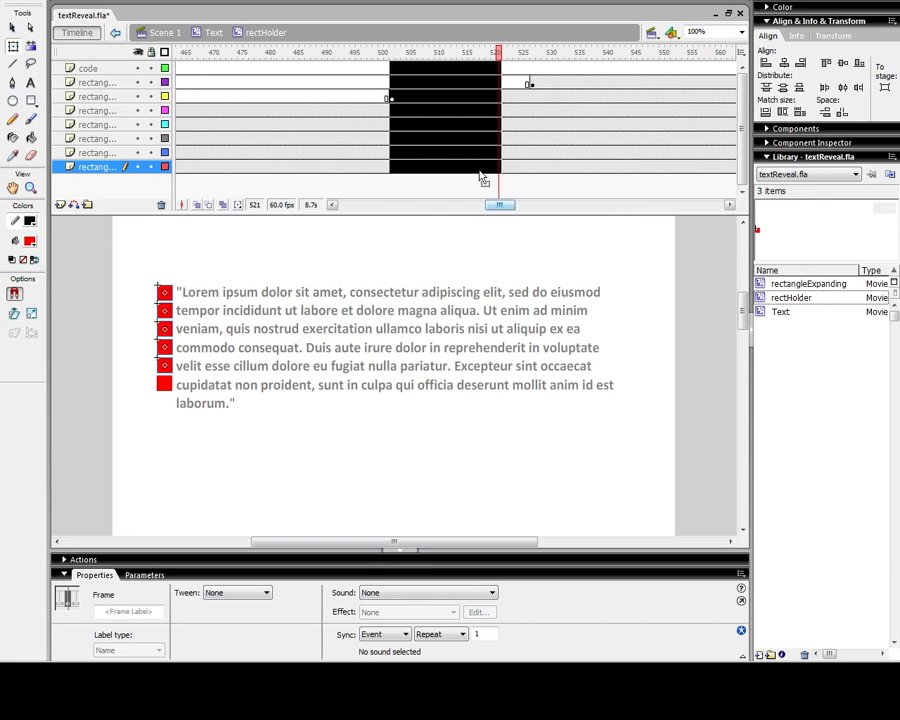
# Insert frames over frames 503 to 526 of all layers and remove frames 601 to 622 to start the seventh rectangle at frame 601.
pyautogui.click(471, 139)
pyautogui.moveTo(400, 70); pyautogui.dragTo(529, 170)
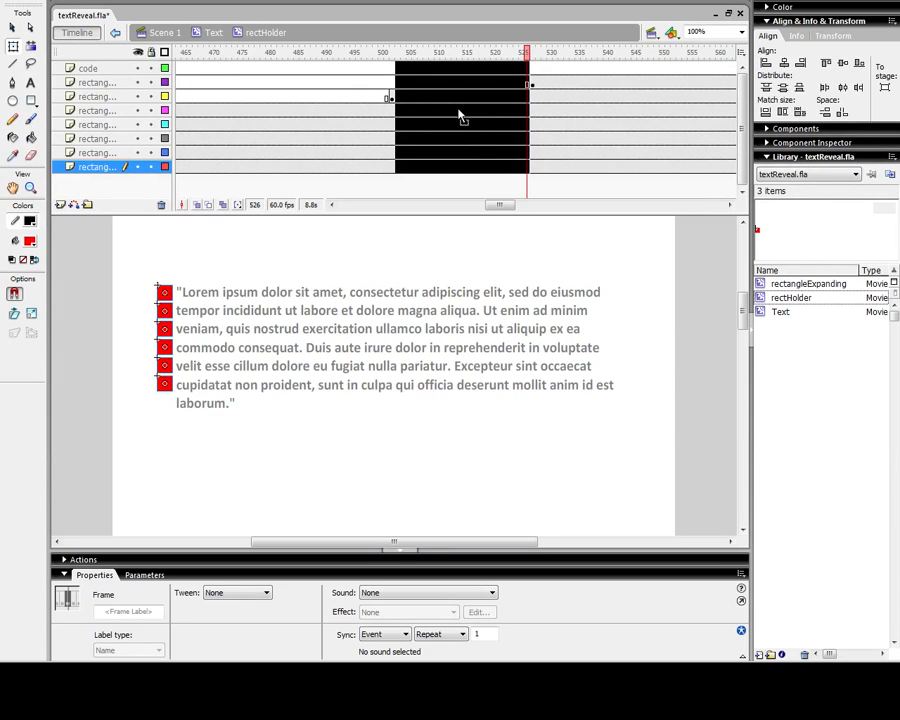
pyautogui.press('F5')
pyautogui.press('F5')
pyautogui.press('F5')
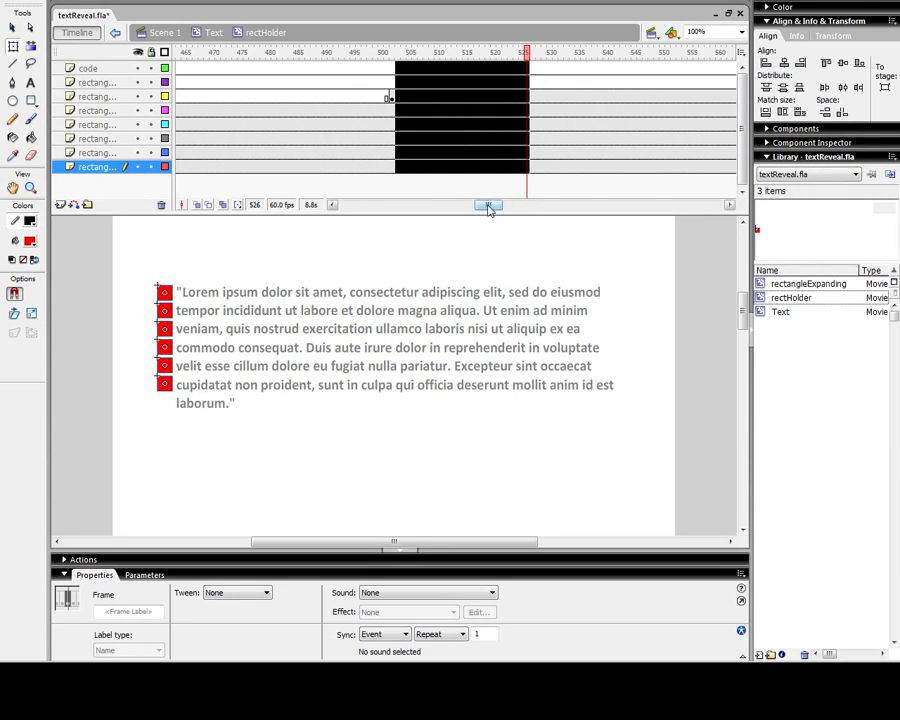
pyautogui.moveTo(489, 207); pyautogui.dragTo(513, 213)
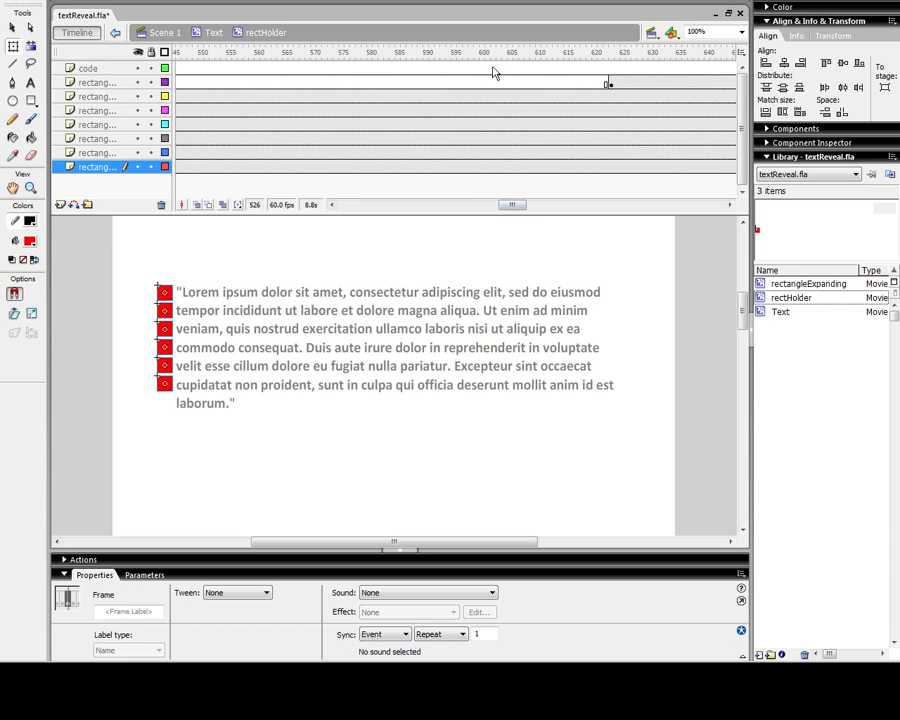
pyautogui.moveTo(490, 72); pyautogui.dragTo(606, 164)
pyautogui.rightClick(575, 162)
pyautogui.click(601, 201)
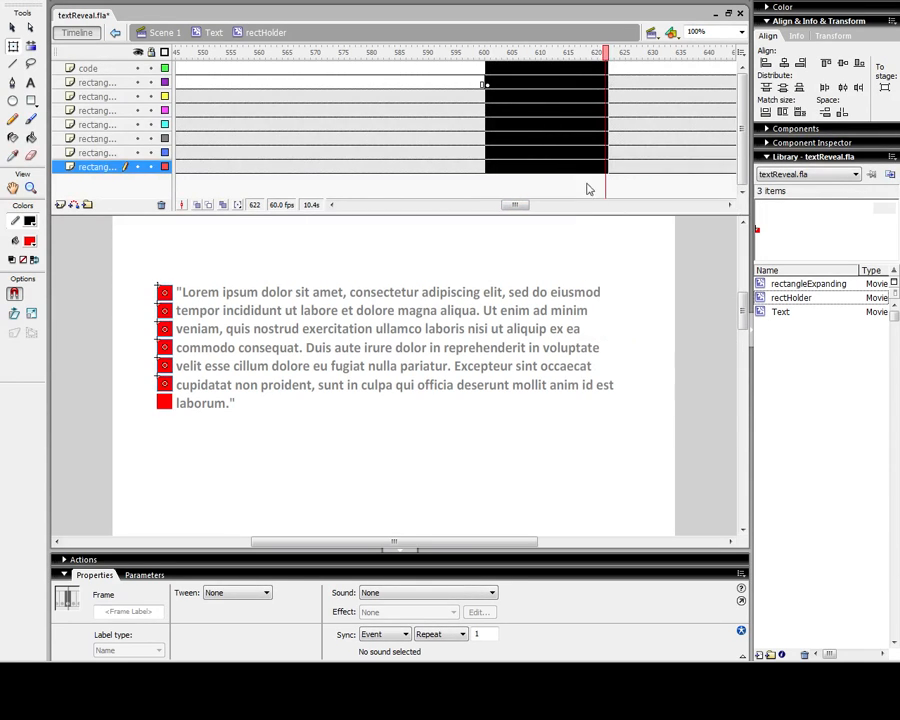
# Insert frames over frames 602 to 633 of all layers and remove frames 702 to 728 so the timeline ends at frame 702.
pyautogui.click(530, 84)
pyautogui.moveTo(494, 70); pyautogui.dragTo(668, 172)
pyautogui.moveTo(527, 203); pyautogui.dragTo(542, 213)
pyautogui.press('F5')
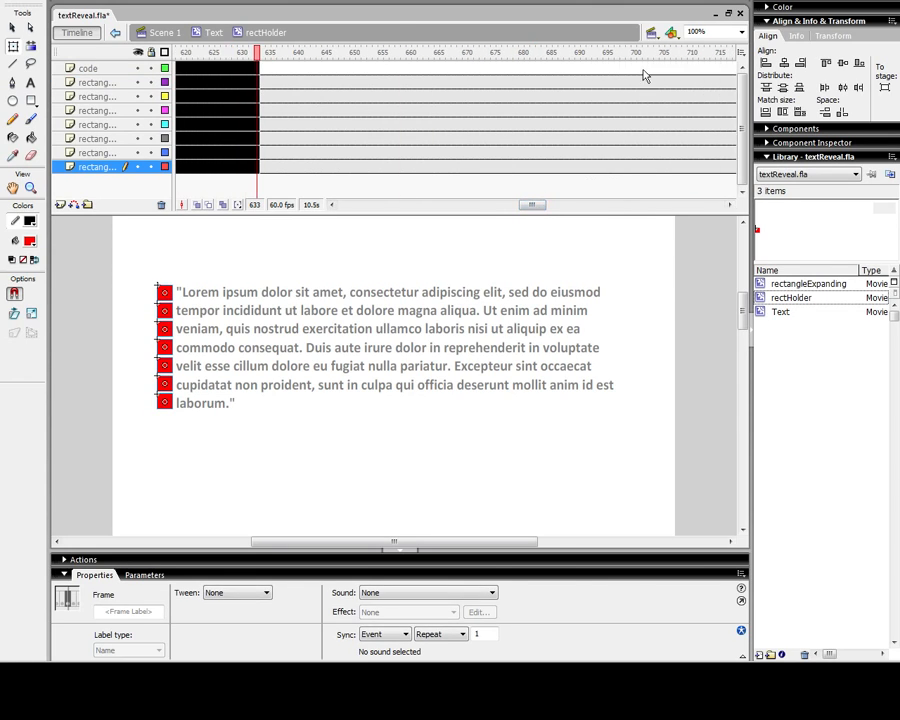
pyautogui.moveTo(645, 72); pyautogui.dragTo(537, 170)
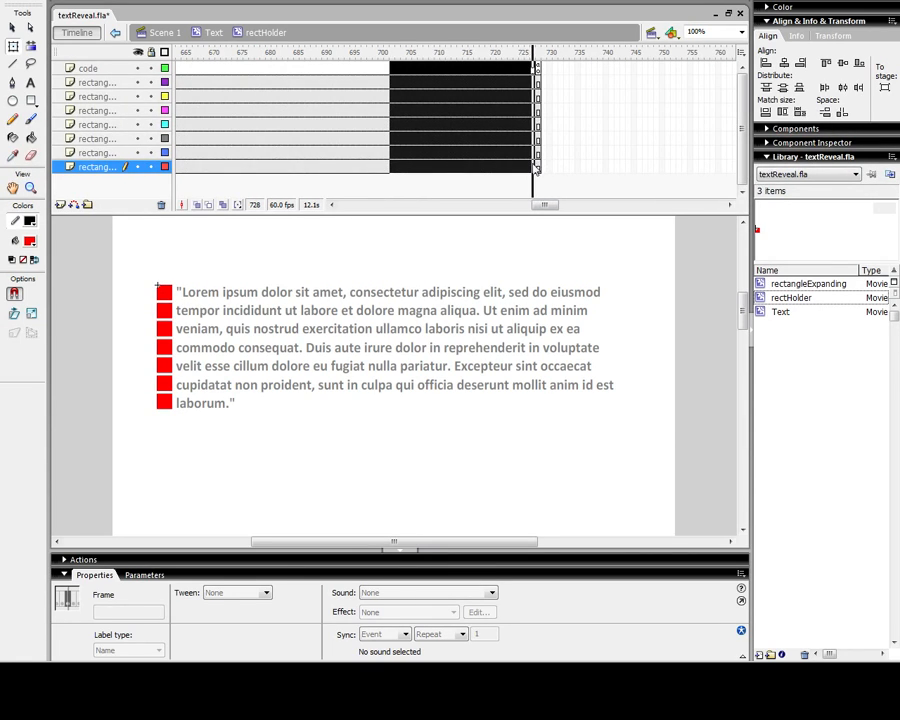
pyautogui.rightClick(522, 158)
pyautogui.click(540, 197)
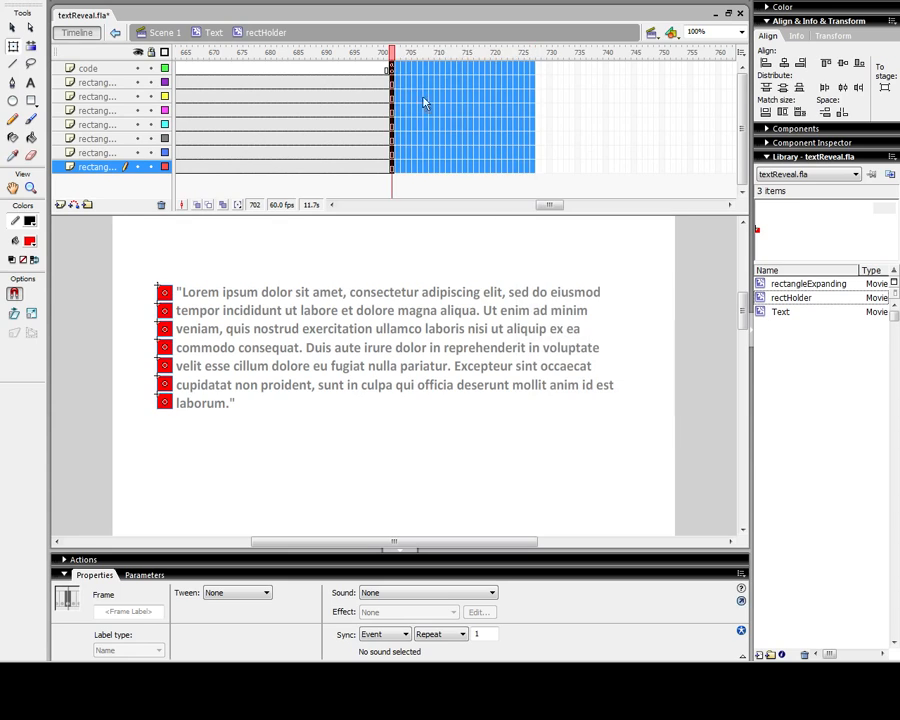
# Select the code layer's last frame and test the movie to check the complete line-by-line reveal.
pyautogui.click(391, 70)
pyautogui.hotkey('ctrl', 'Return')
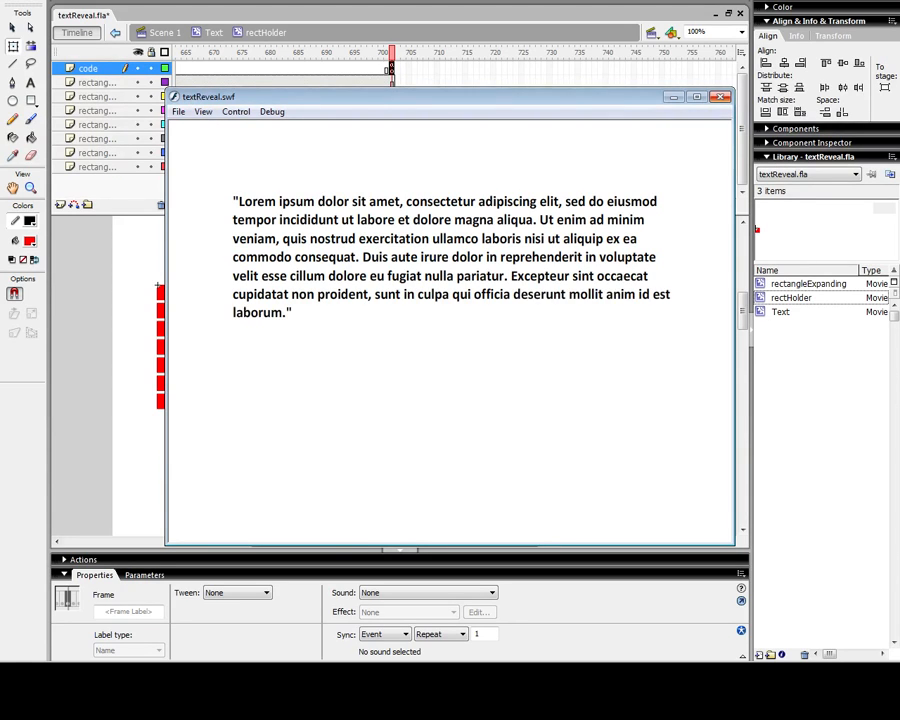
pyautogui.click(718, 99)
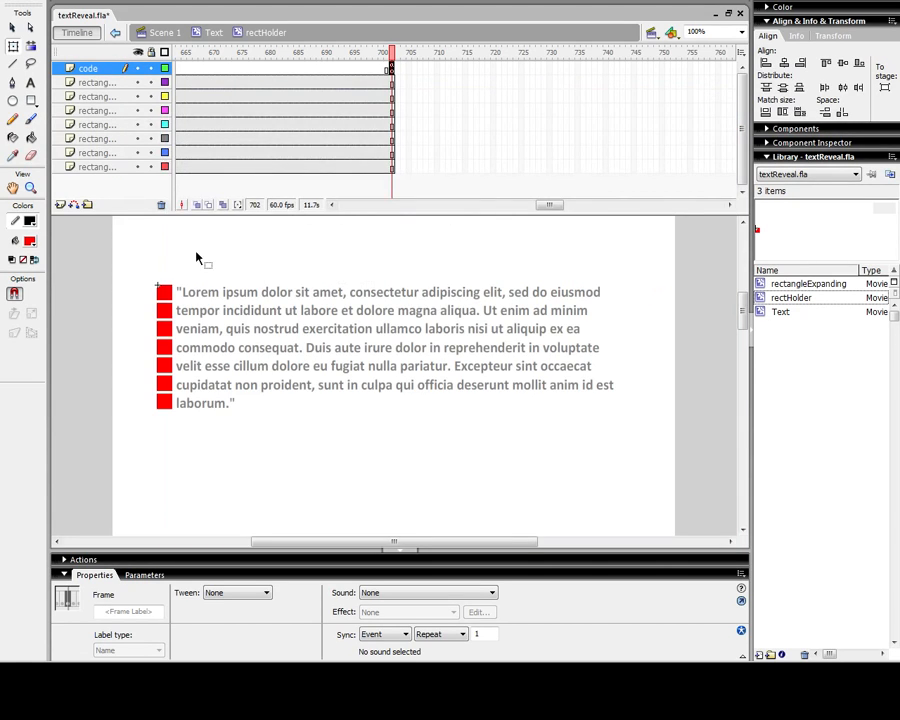
# Open the first line's rectangleExpanding clip, remove frames 24 to 69 from both layers, and test the movie with the shorter expansion.
pyautogui.click(166, 297)
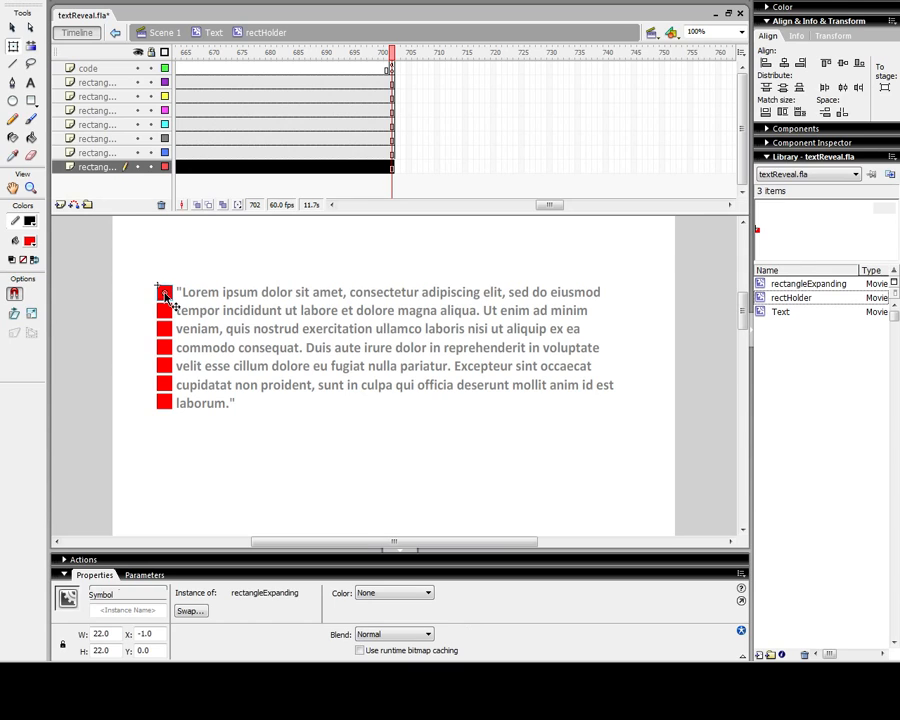
pyautogui.click(169, 312)
pyautogui.click(170, 330)
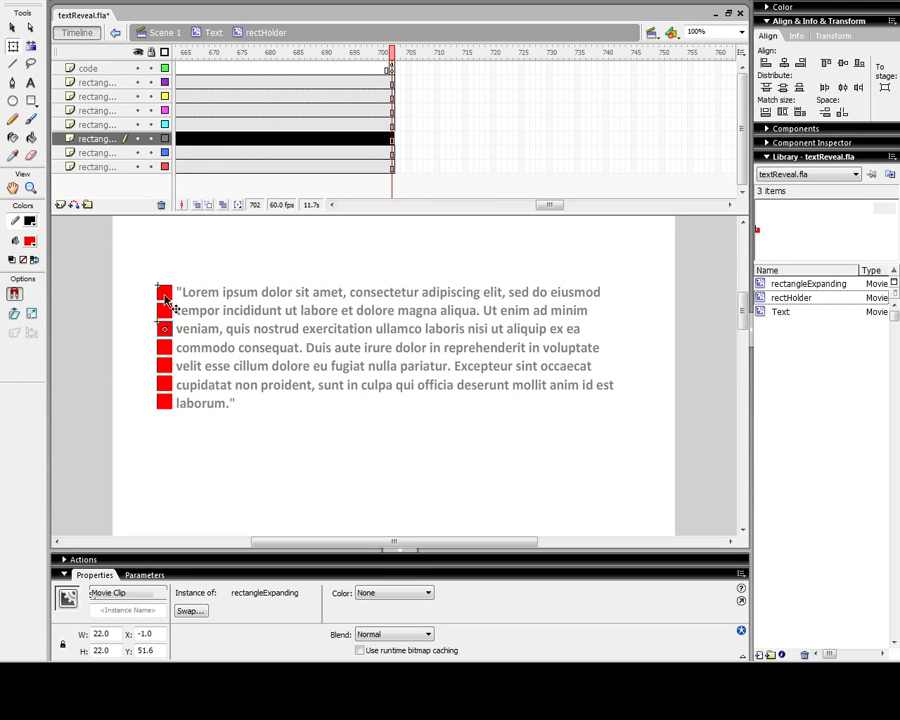
pyautogui.doubleClick(166, 299)
pyautogui.moveTo(350, 205); pyautogui.dragTo(378, 205)
pyautogui.moveTo(559, 73); pyautogui.dragTo(308, 84)
pyautogui.rightClick(318, 85)
pyautogui.click(345, 93)
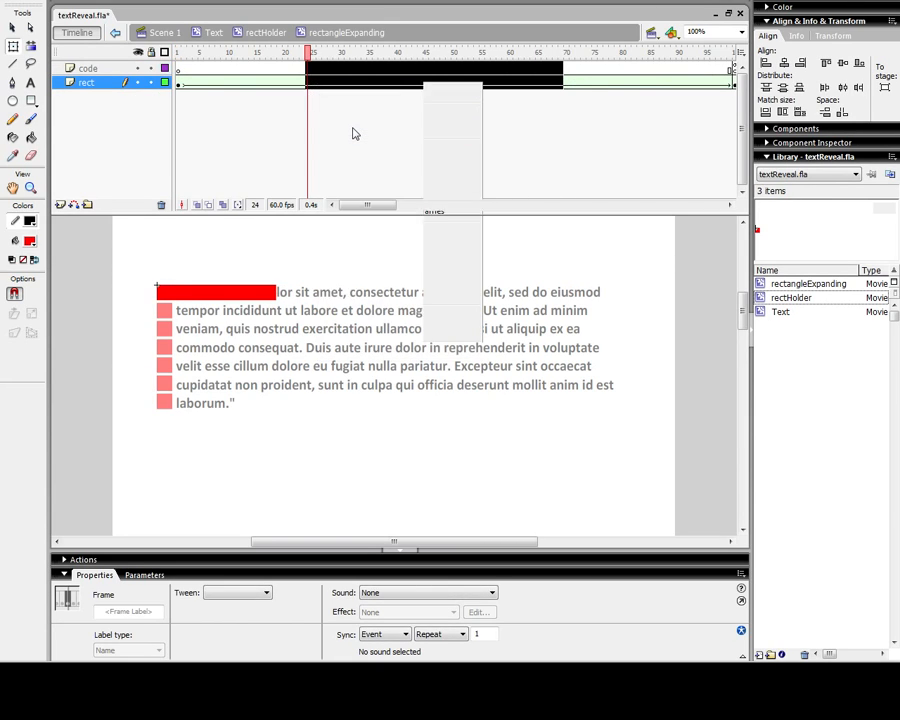
pyautogui.hotkey('ctrl', 'Return')
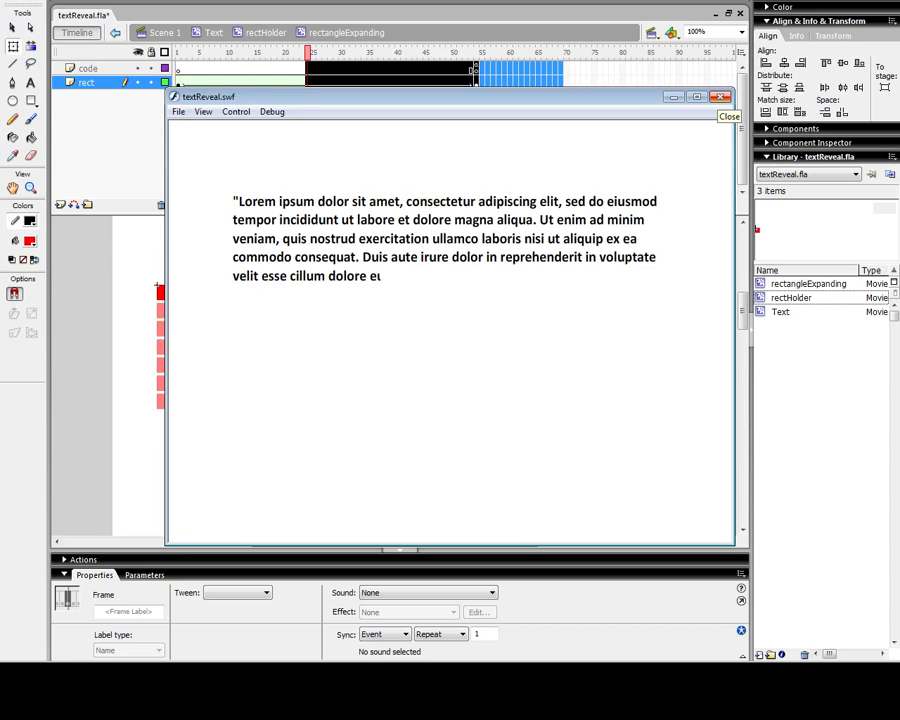
pyautogui.click(721, 97)
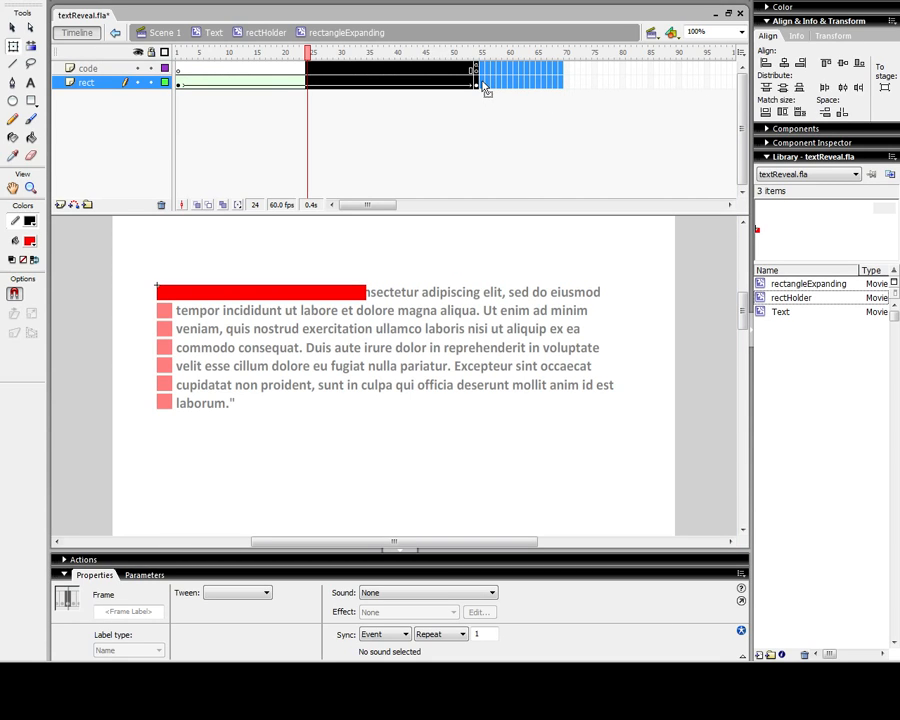
# Reinsert frames 24 to 69 in both rectangleExpanding layers and check the last frame of the clip.
pyautogui.press('F5')
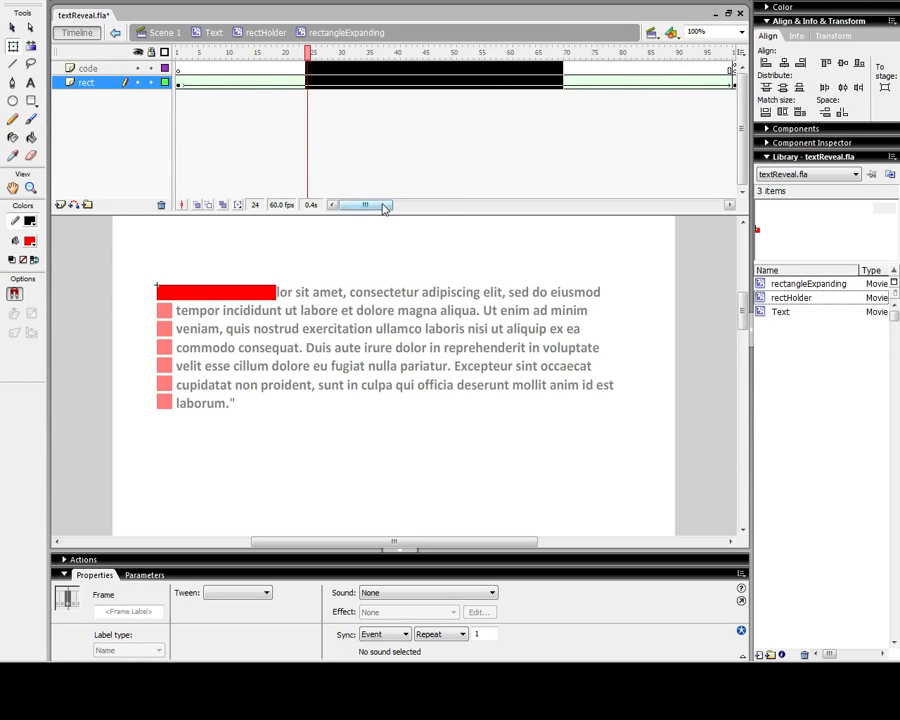
pyautogui.moveTo(384, 206); pyautogui.dragTo(405, 204)
pyautogui.click(622, 70)
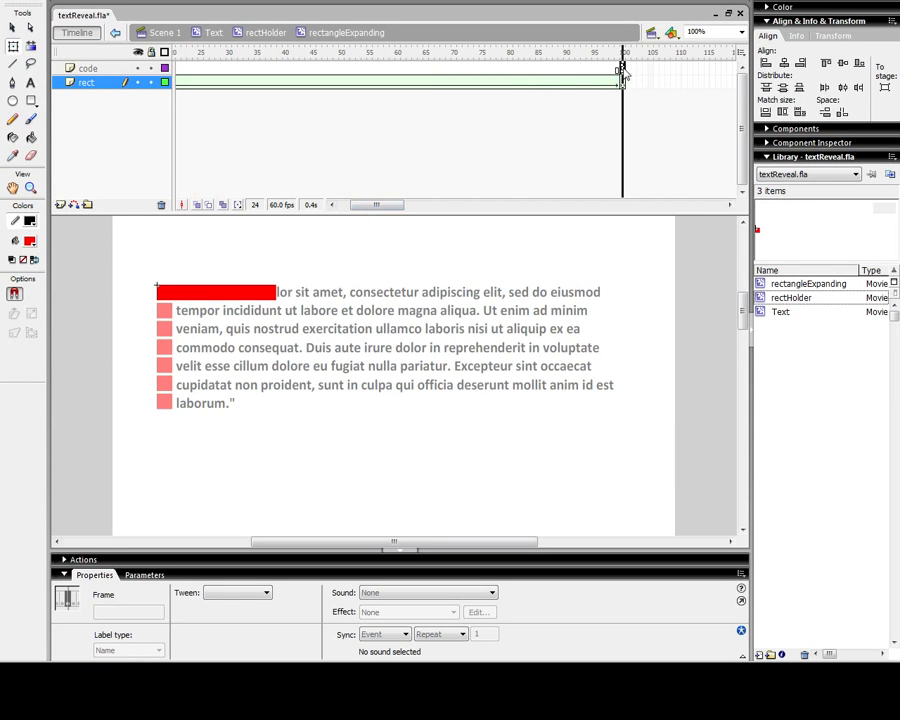
# Return to rectHolder, go back to the start of its timeline, save the file, and test the movie.
pyautogui.click(266, 33)
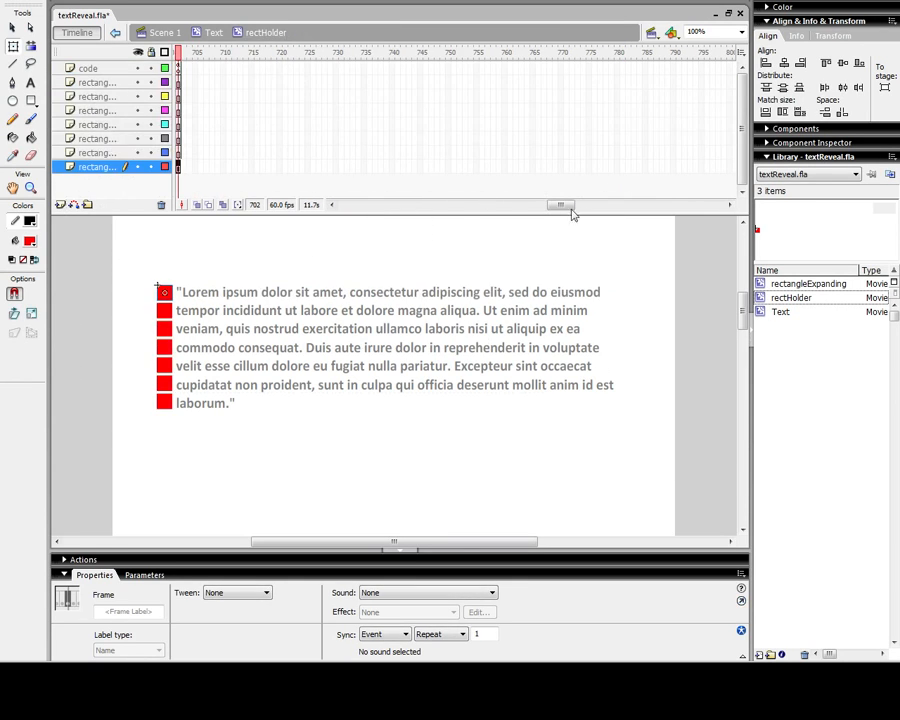
pyautogui.moveTo(572, 211); pyautogui.dragTo(350, 213)
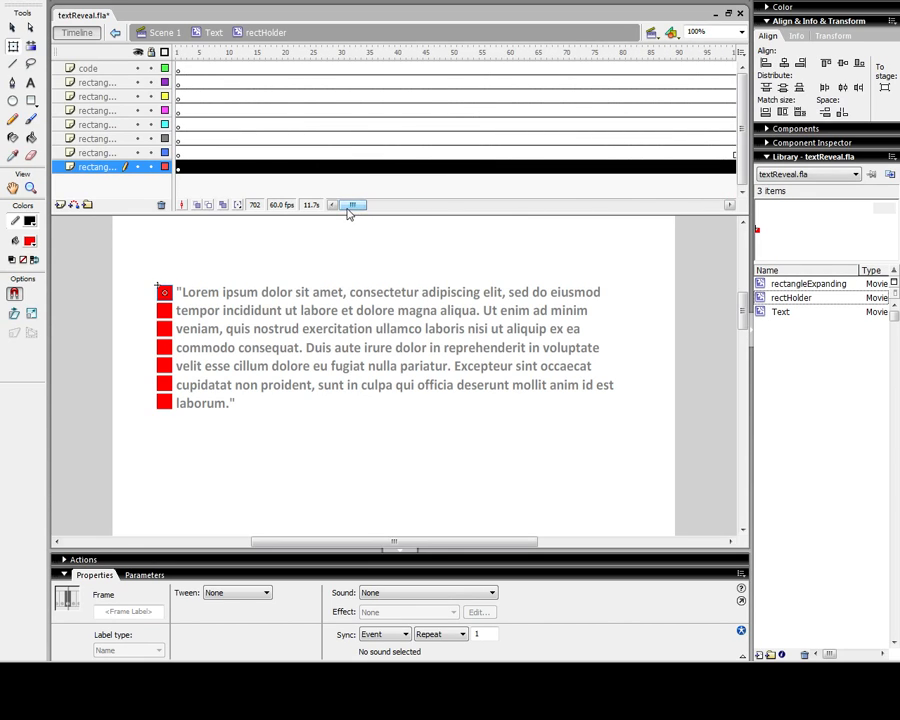
pyautogui.hotkey('ctrl', 'Return')
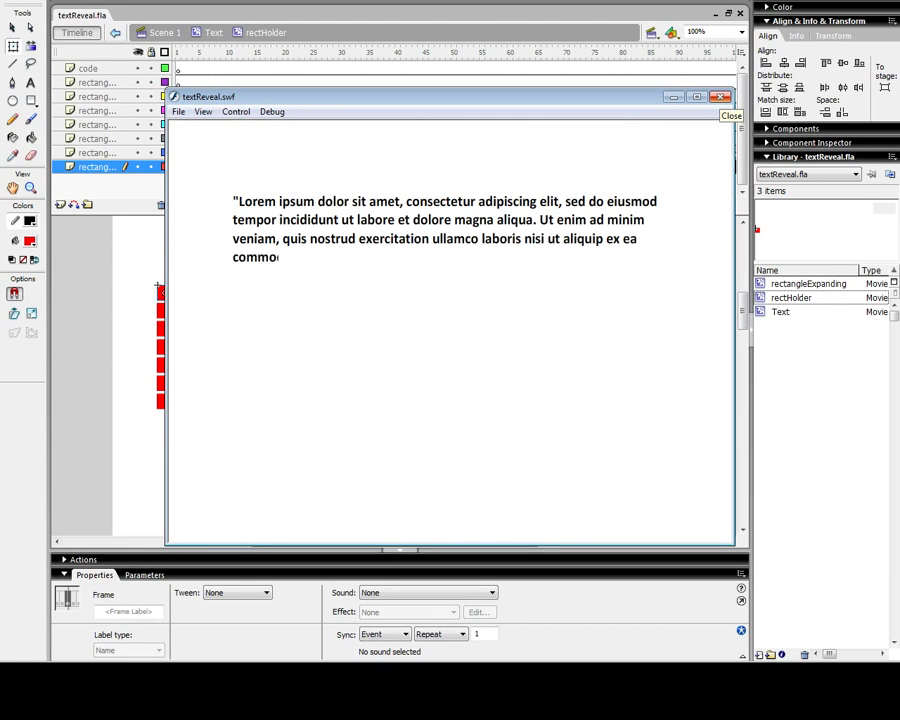
pyautogui.click(720, 97)
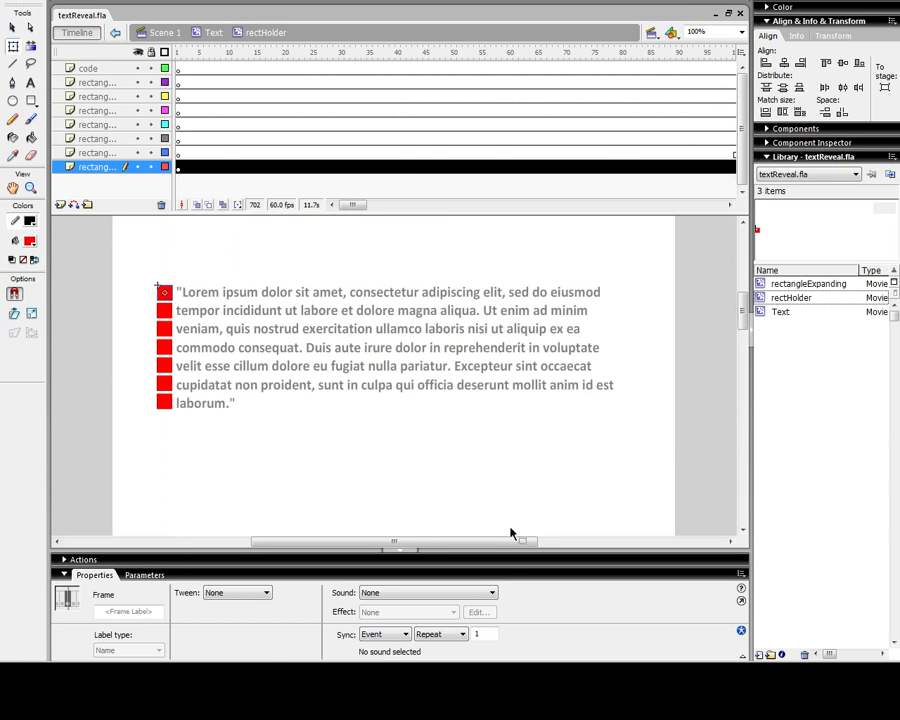